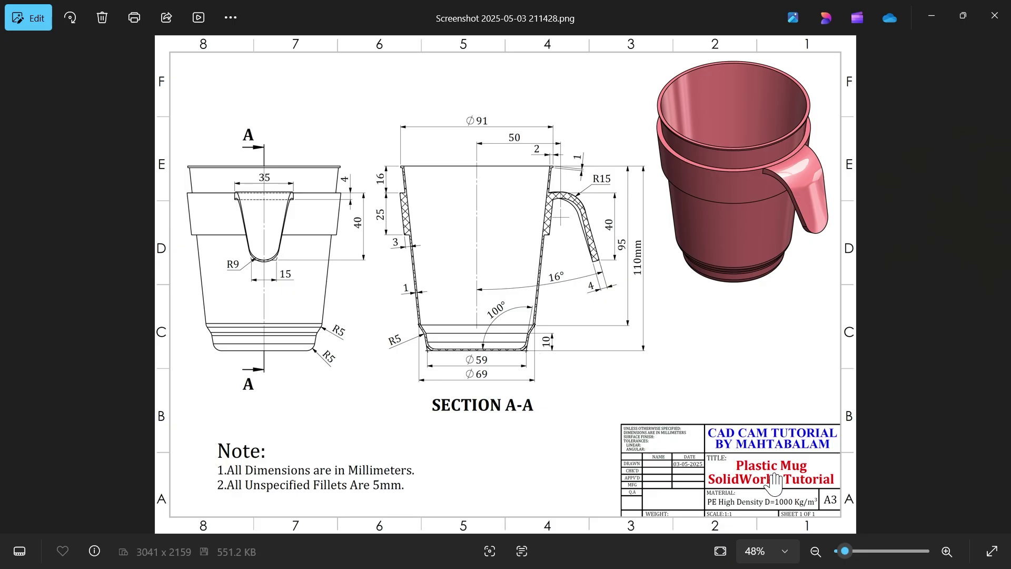
# Zoom and pan the mug drawing in Photos to study Section A-A, the note, title block and cup base.
pyautogui.scroll(1, 774, 482)
pyautogui.moveTo(700, 383); pyautogui.dragTo(699, 357)
pyautogui.scroll(1, 728, 414)
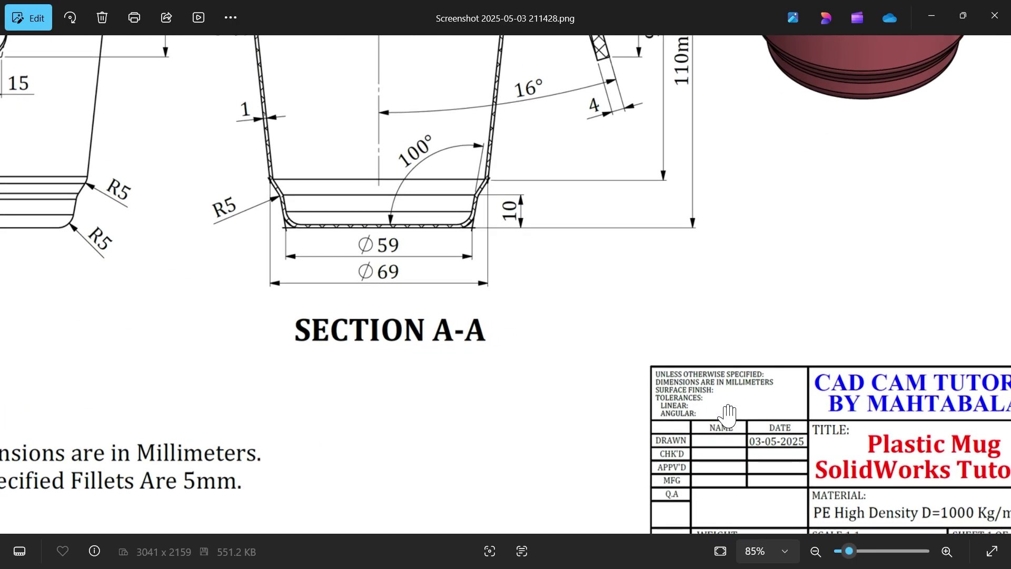
pyautogui.moveTo(728, 414); pyautogui.dragTo(641, 351)
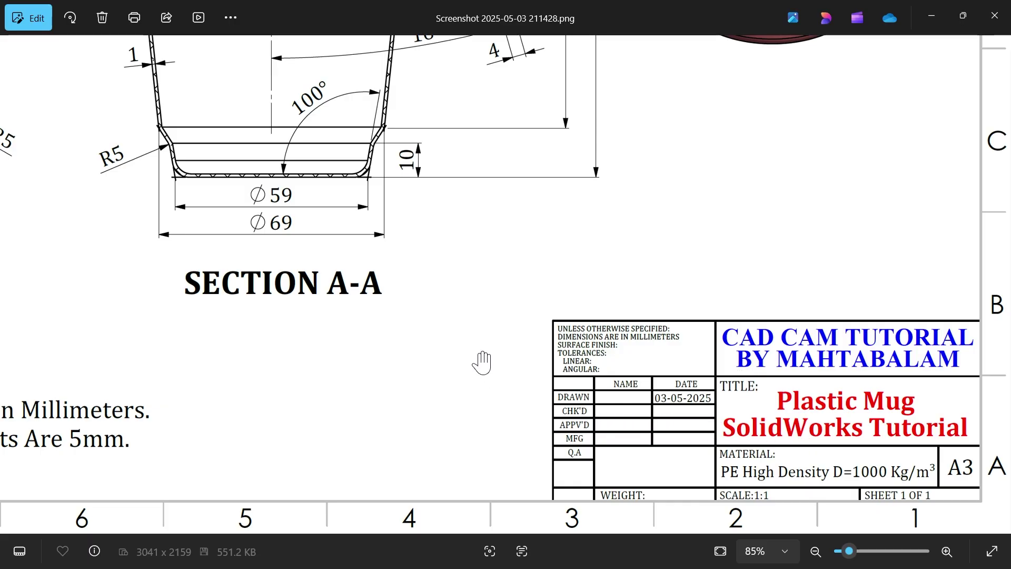
pyautogui.moveTo(493, 305)
pyautogui.mouseDown()
pyautogui.moveTo(565, 317)
pyautogui.moveTo(824, 315)
pyautogui.mouseUp()
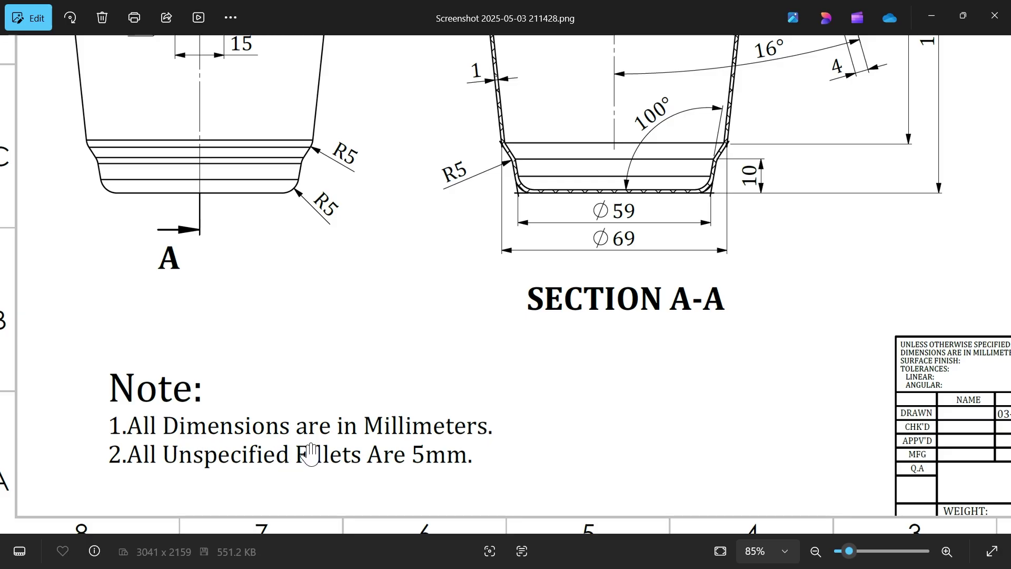
pyautogui.scroll(-3, 488, 209)
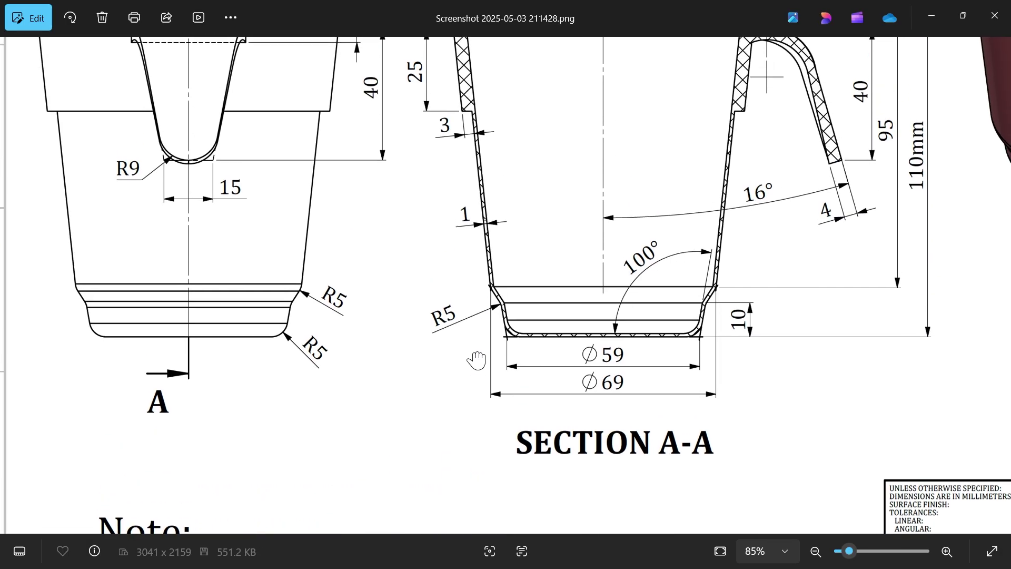
pyautogui.moveTo(361, 243); pyautogui.dragTo(359, 327)
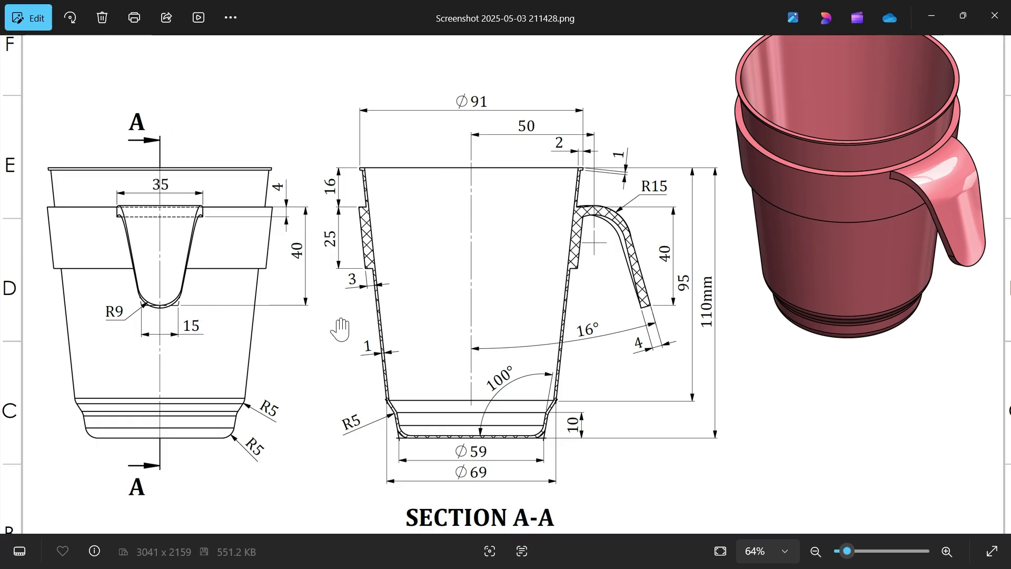
pyautogui.moveTo(313, 358); pyautogui.dragTo(323, 323)
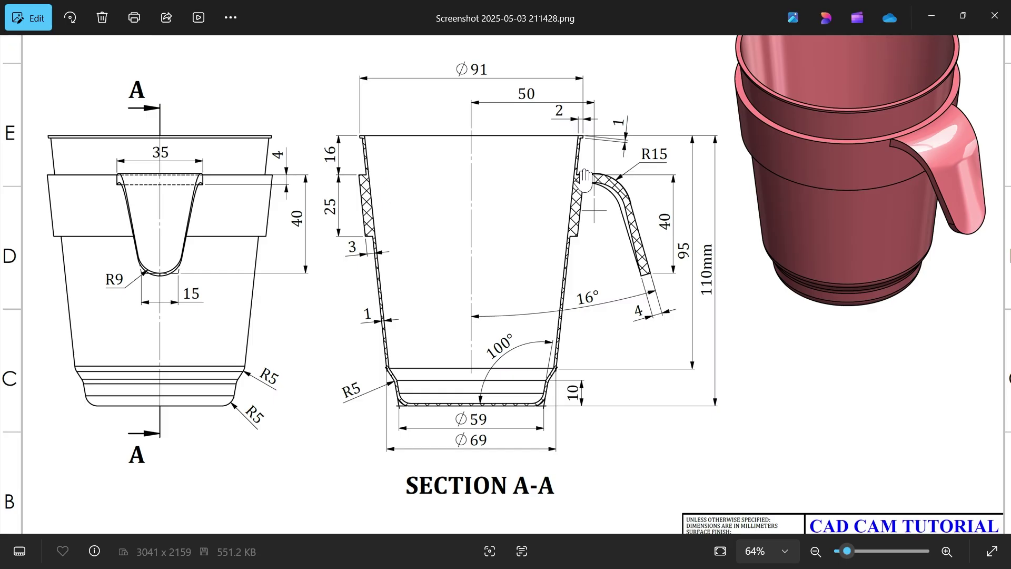
pyautogui.scroll(3, 506, 369)
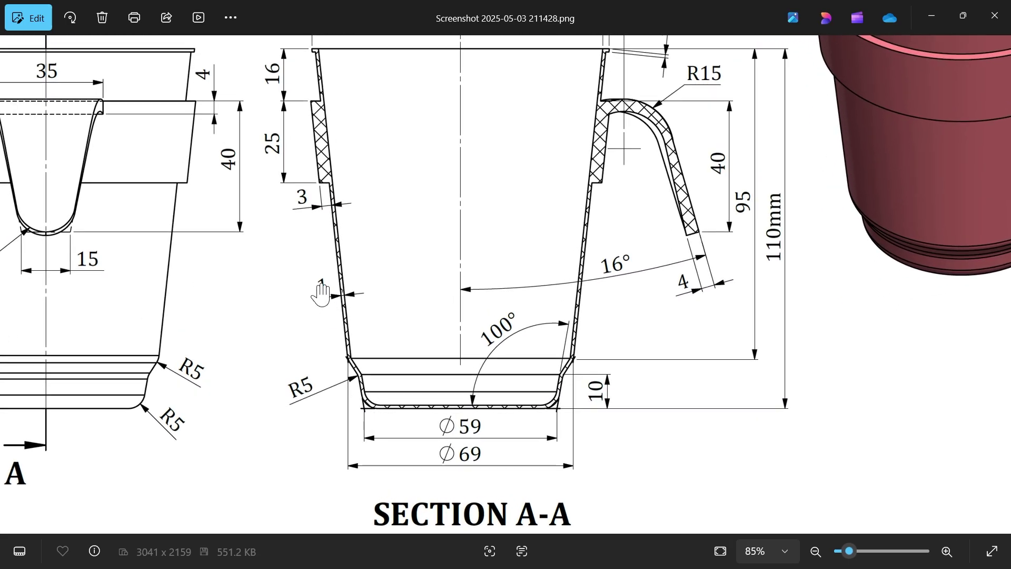
pyautogui.scroll(1, 476, 444)
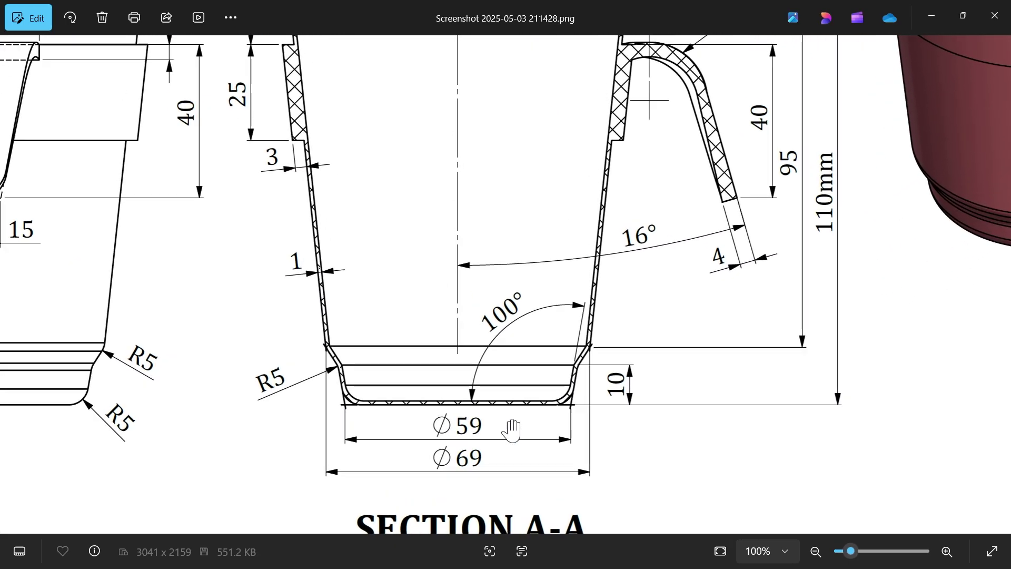
pyautogui.moveTo(509, 424); pyautogui.dragTo(514, 307)
pyautogui.scroll(1, 537, 301)
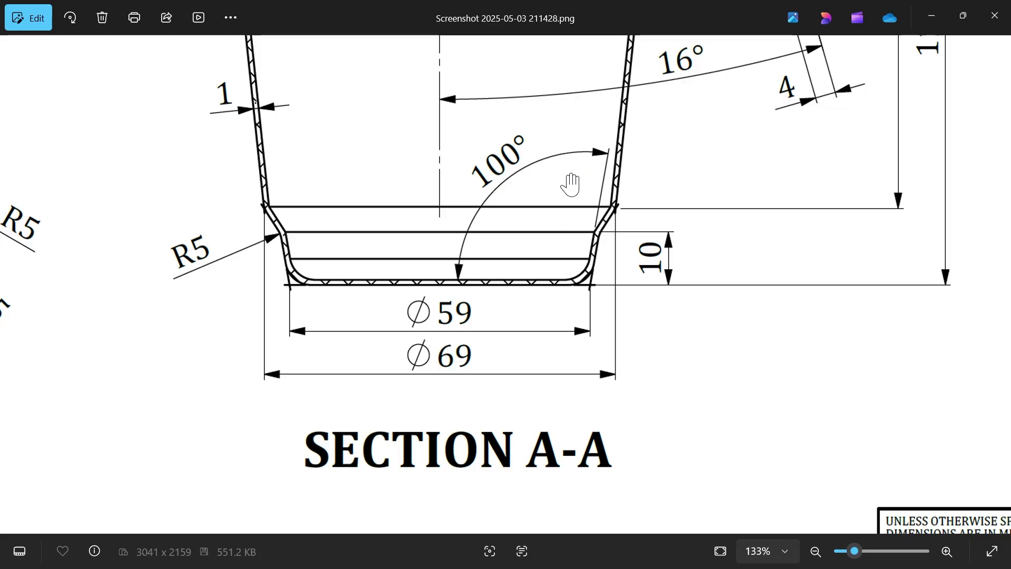
pyautogui.scroll(-4, 568, 182)
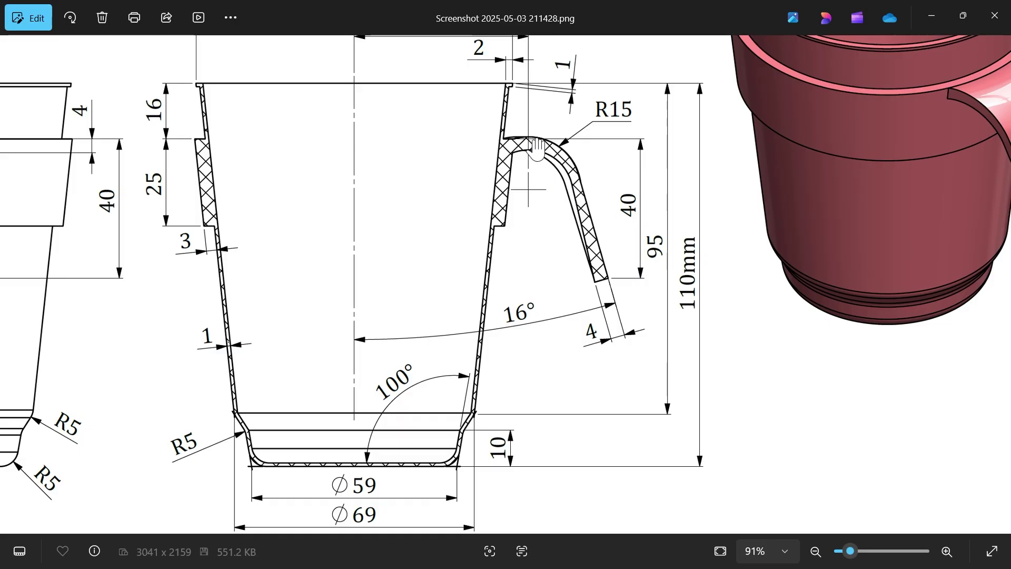
# Zoom in on the drawing's rim lip, upper wall and handle section details.
pyautogui.moveTo(462, 155); pyautogui.dragTo(469, 253)
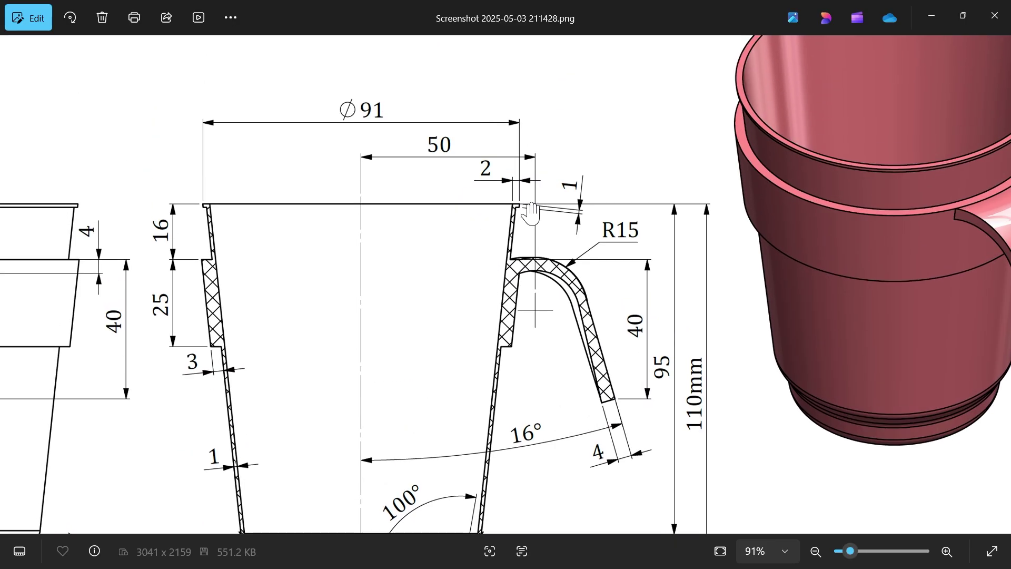
pyautogui.scroll(5, 519, 214)
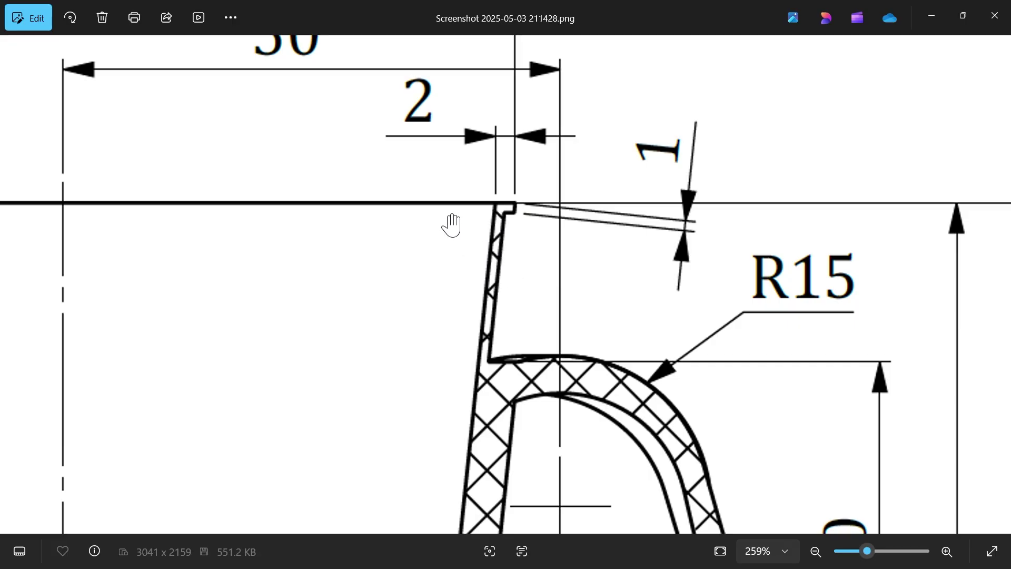
pyautogui.moveTo(452, 225); pyautogui.dragTo(561, 286)
pyautogui.scroll(-3, 503, 227)
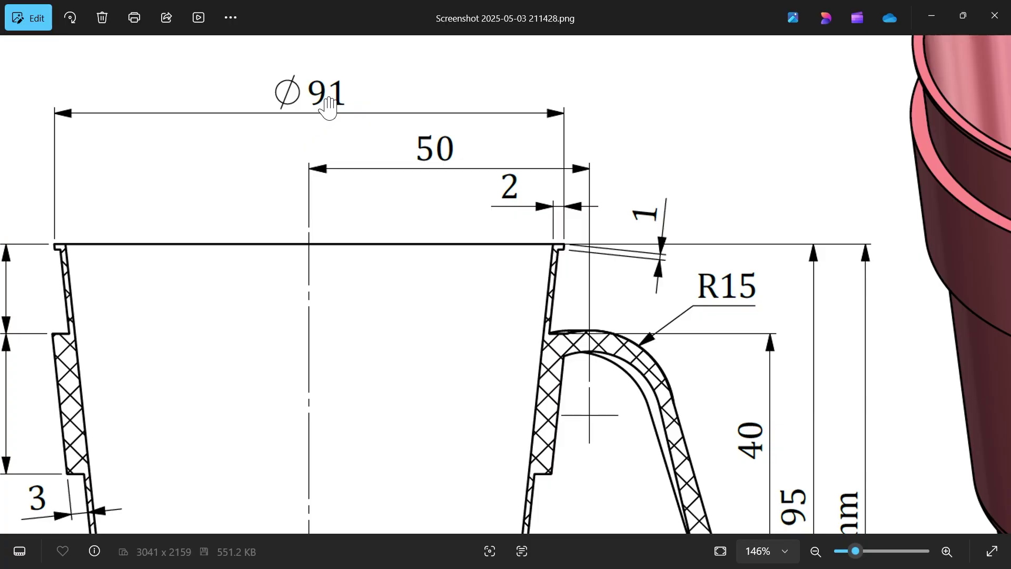
pyautogui.scroll(3, 337, 132)
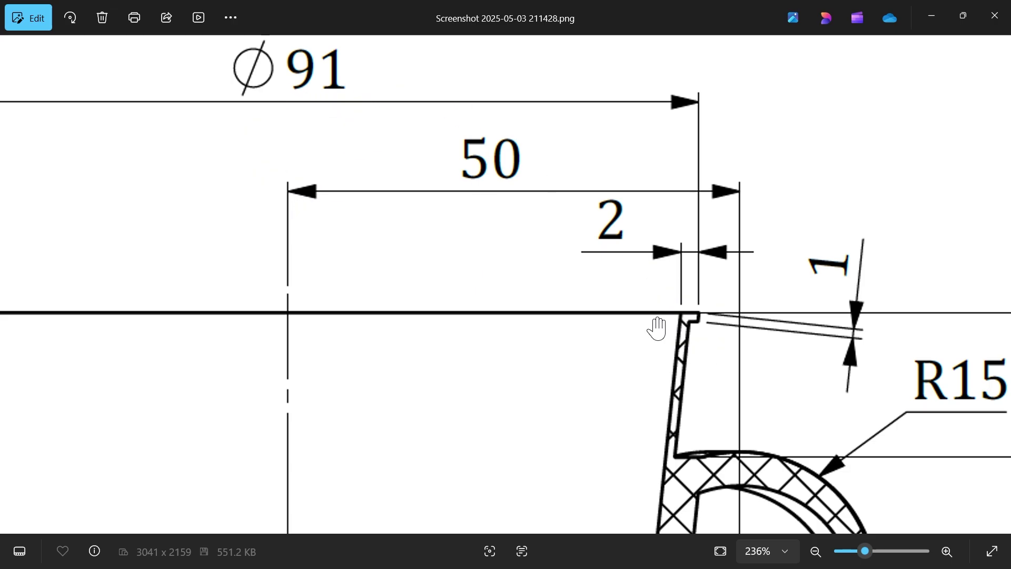
pyautogui.scroll(-2, 691, 351)
pyautogui.scroll(2, 702, 347)
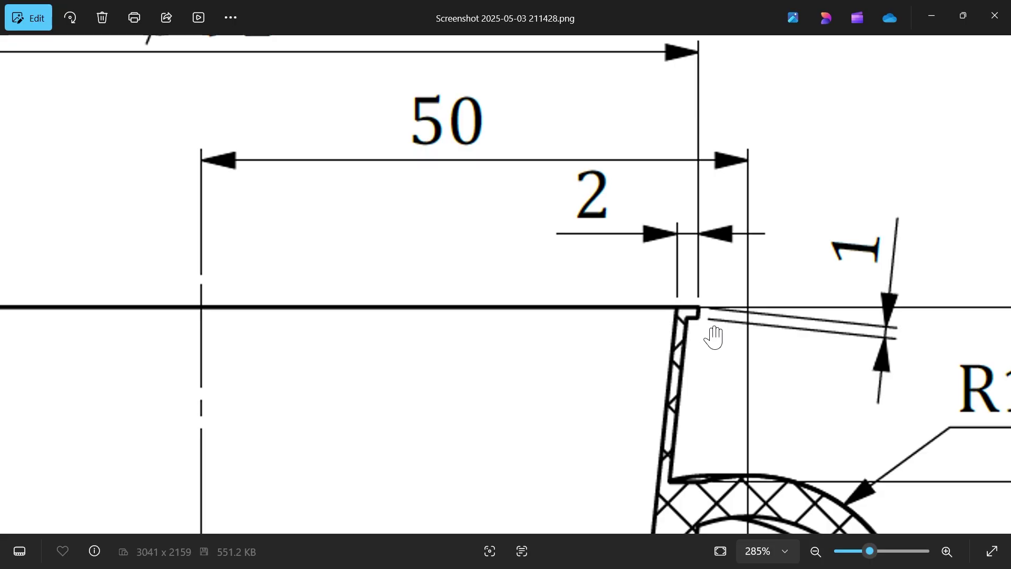
pyautogui.scroll(-1, 713, 334)
pyautogui.scroll(-2, 667, 326)
pyautogui.moveTo(602, 365); pyautogui.dragTo(564, 241)
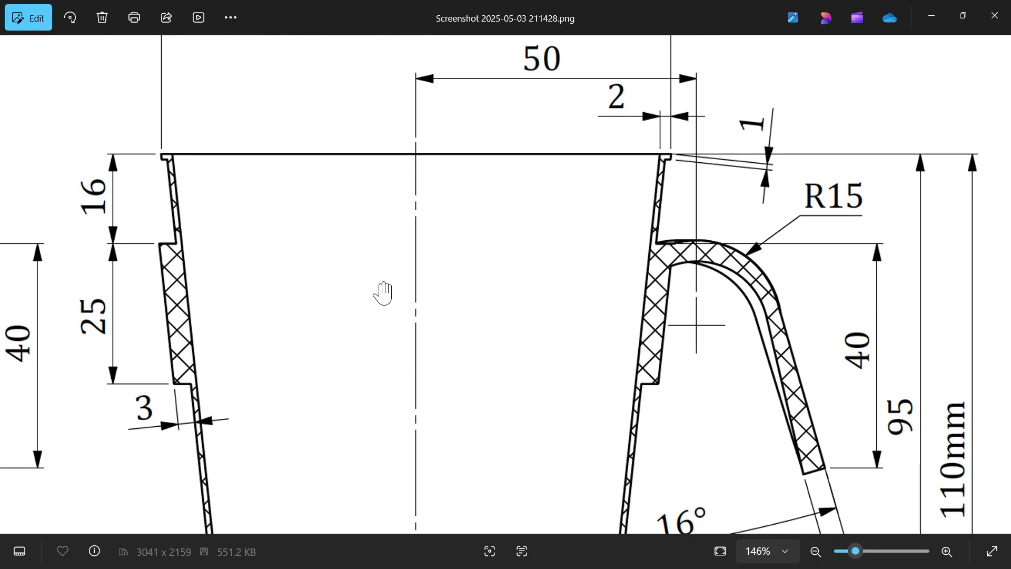
pyautogui.moveTo(183, 287); pyautogui.dragTo(301, 273)
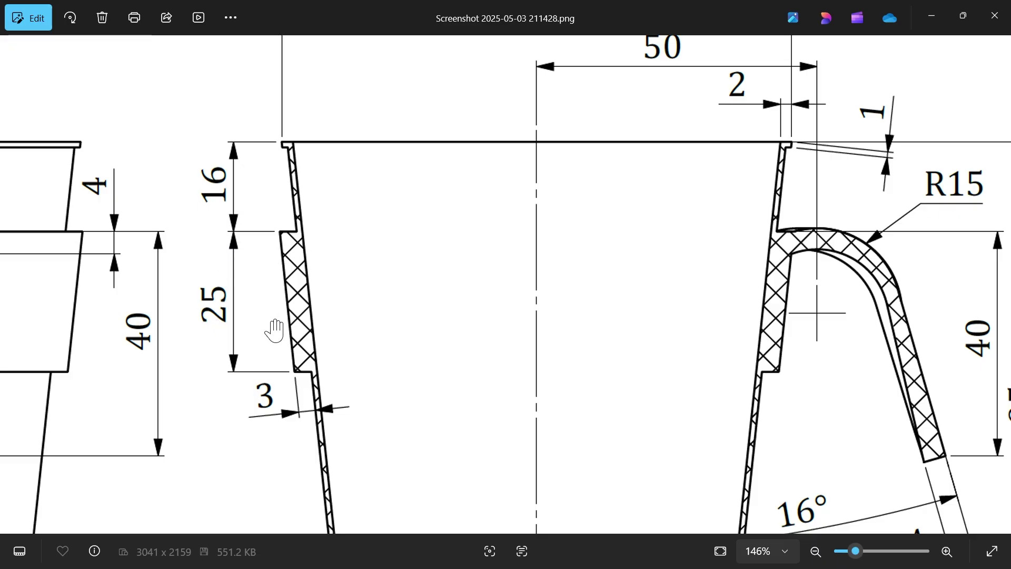
pyautogui.scroll(-5, 306, 307)
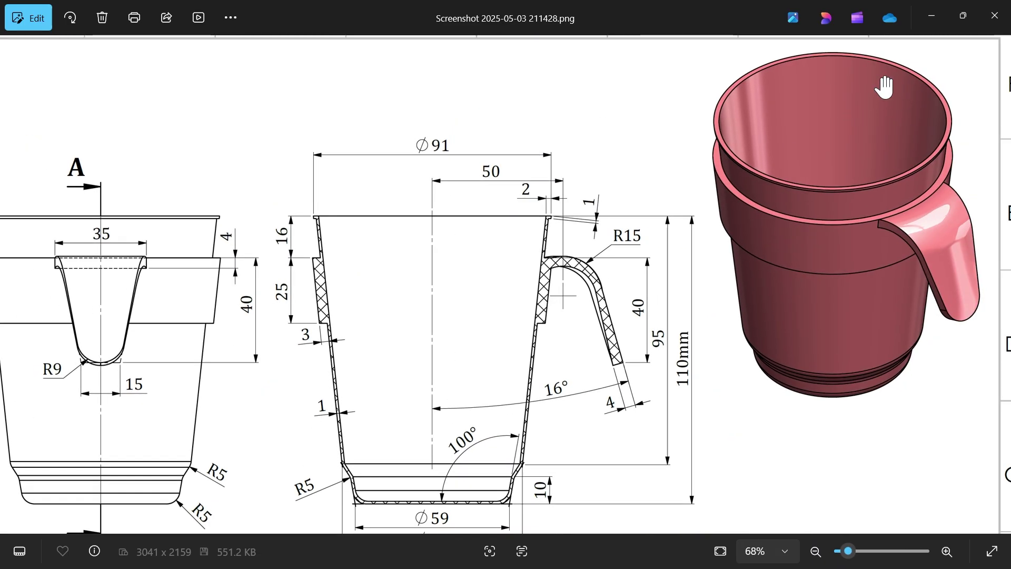
# Minimize Photos and start a new sketch on the Front Plane.
pyautogui.click(931, 18)
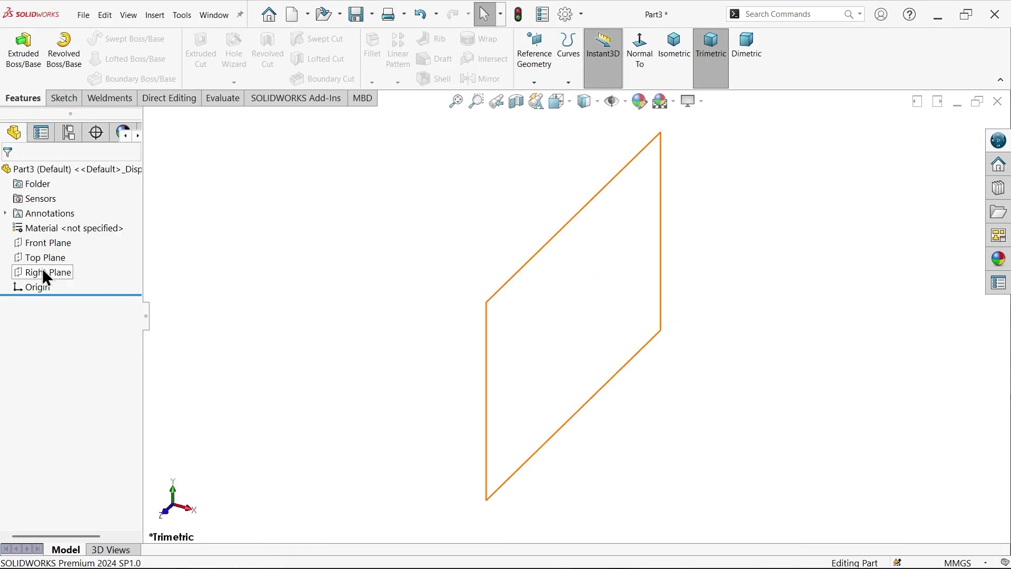
pyautogui.click(63, 244)
pyautogui.click(67, 227)
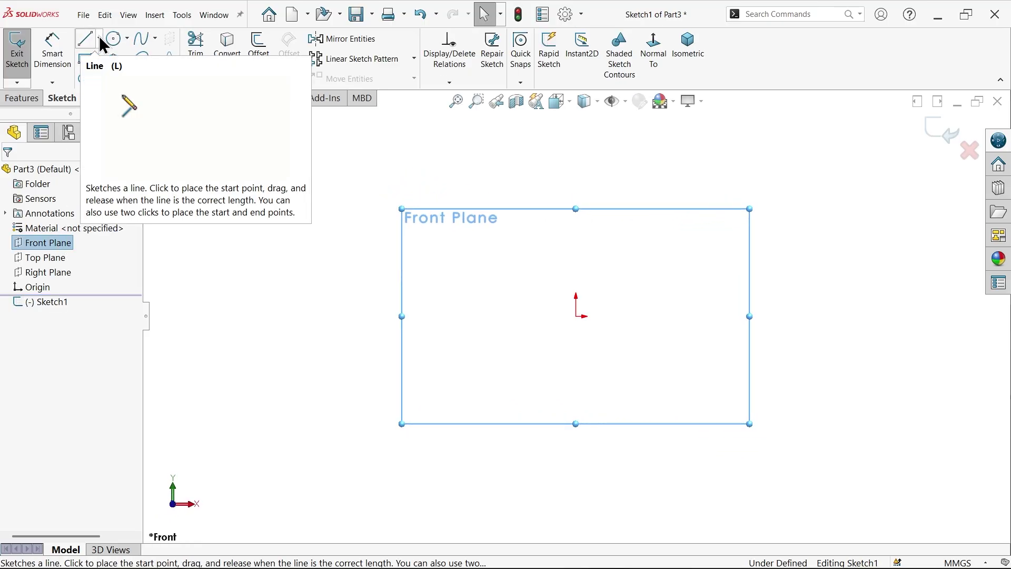
# Draw a vertical line down to the origin, a horizontal base line and three rising slanted lines.
pyautogui.click(90, 44)
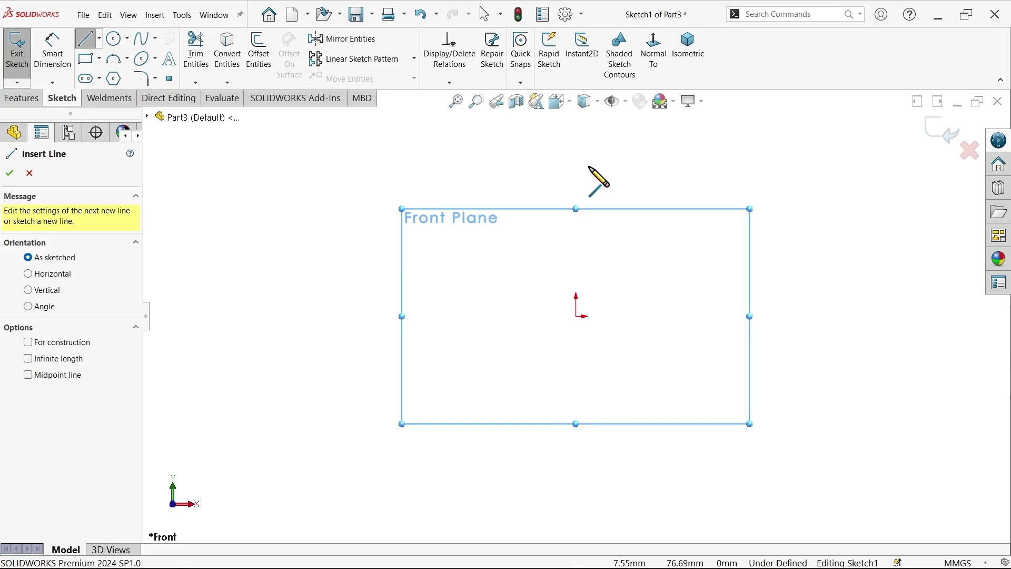
pyautogui.click(576, 151)
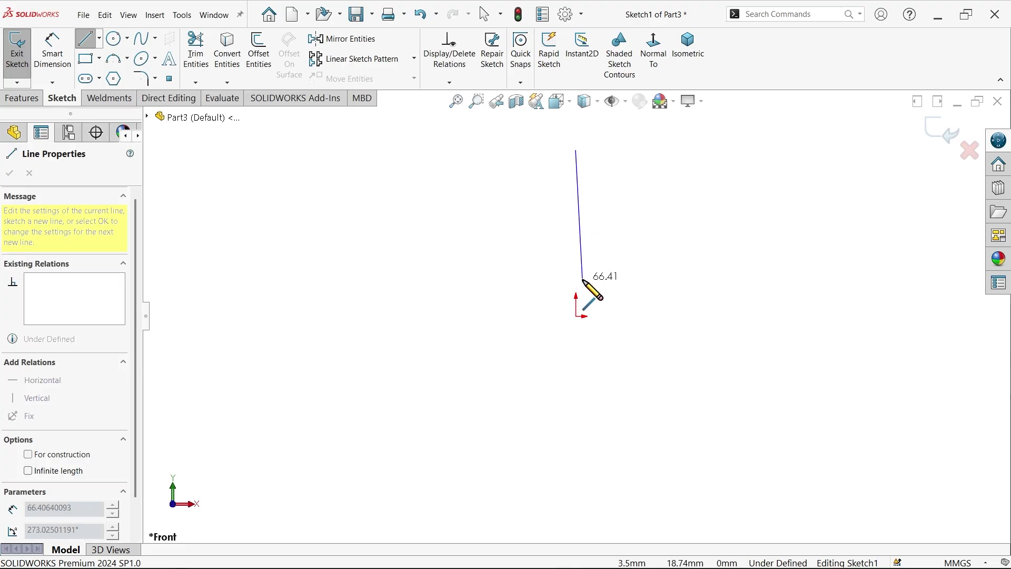
pyautogui.click(576, 316)
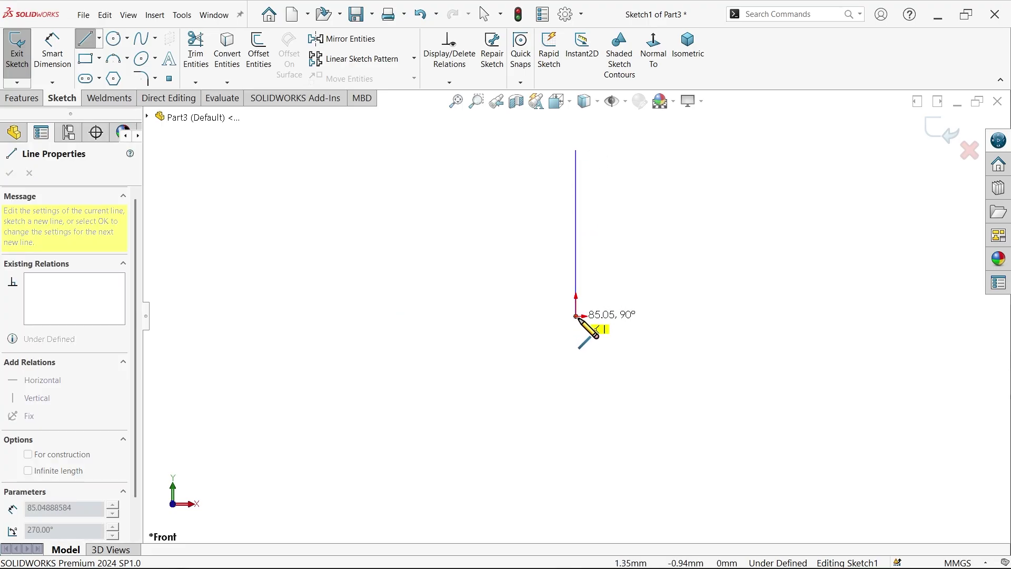
pyautogui.click(652, 316)
pyautogui.click(659, 282)
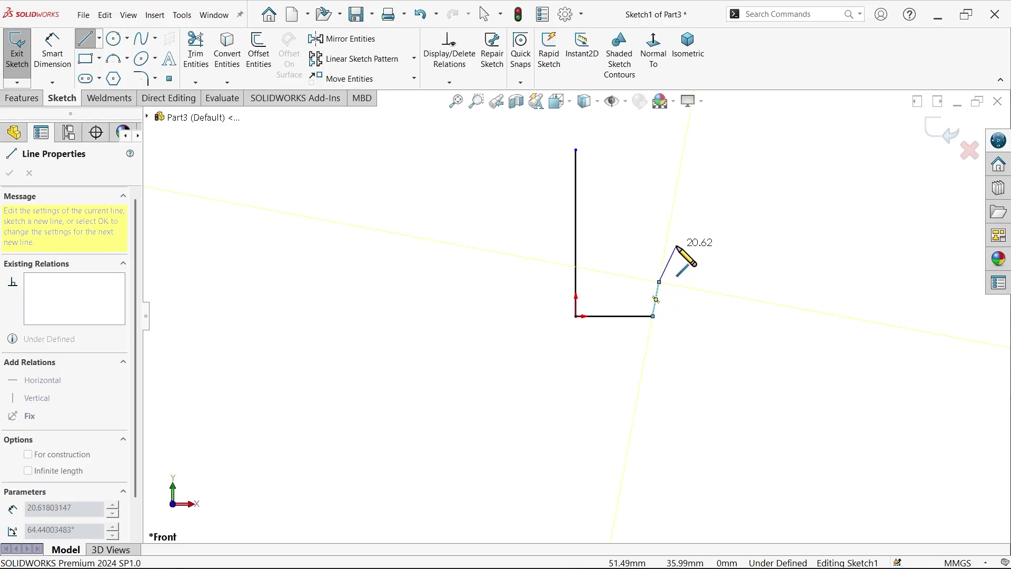
pyautogui.click(677, 246)
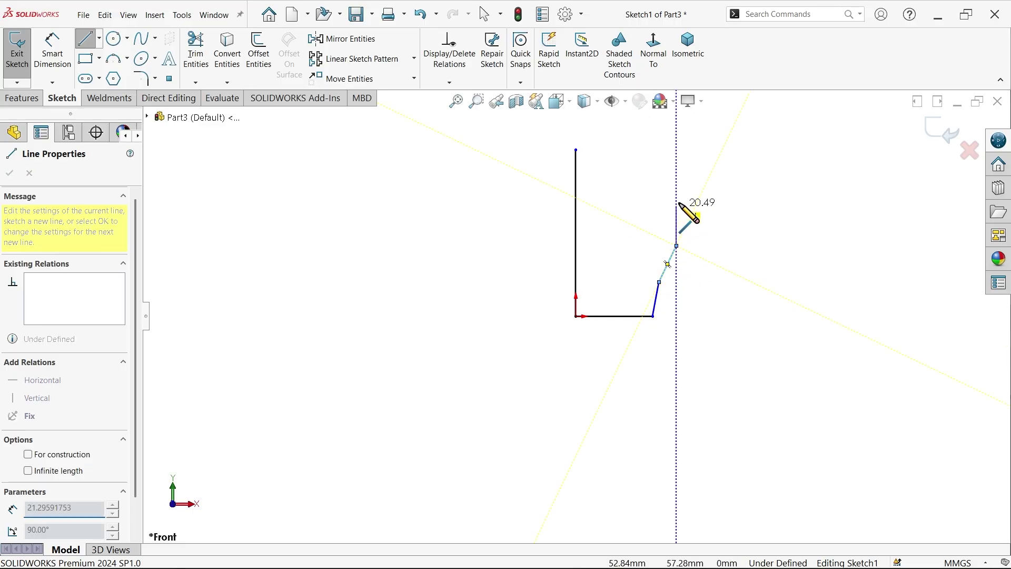
pyautogui.click(704, 136)
pyautogui.rightClick(730, 154)
pyautogui.click(758, 164)
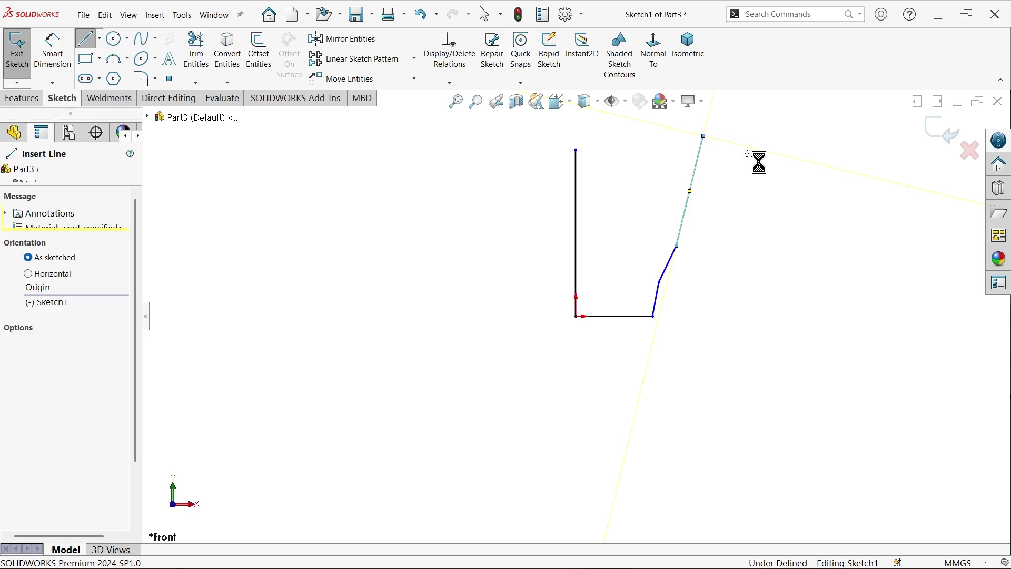
# Turn the vertical line into a construction centreline and dimension the base width as 59 mm.
pyautogui.press('f')
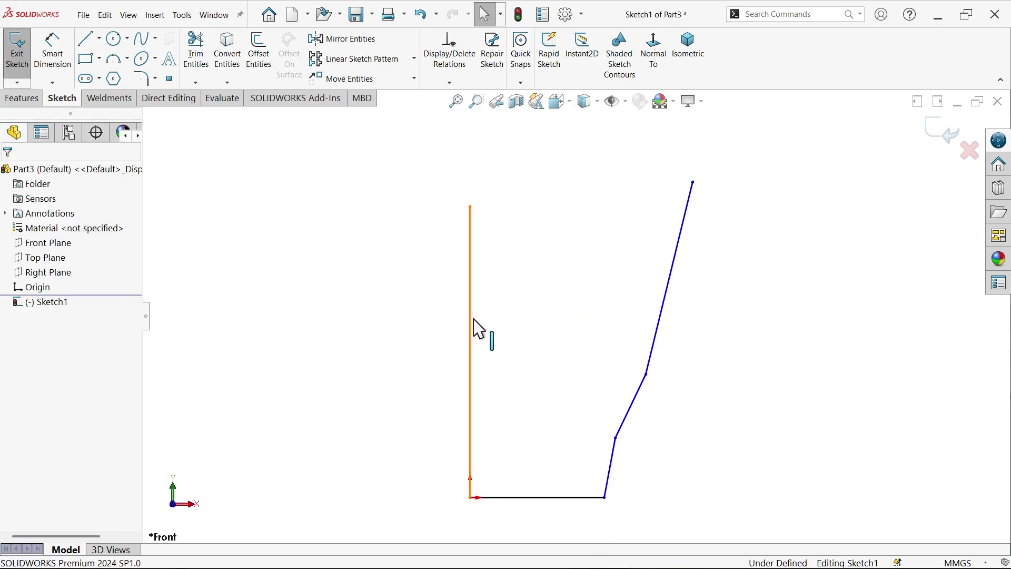
pyautogui.click(471, 319)
pyautogui.click(520, 289)
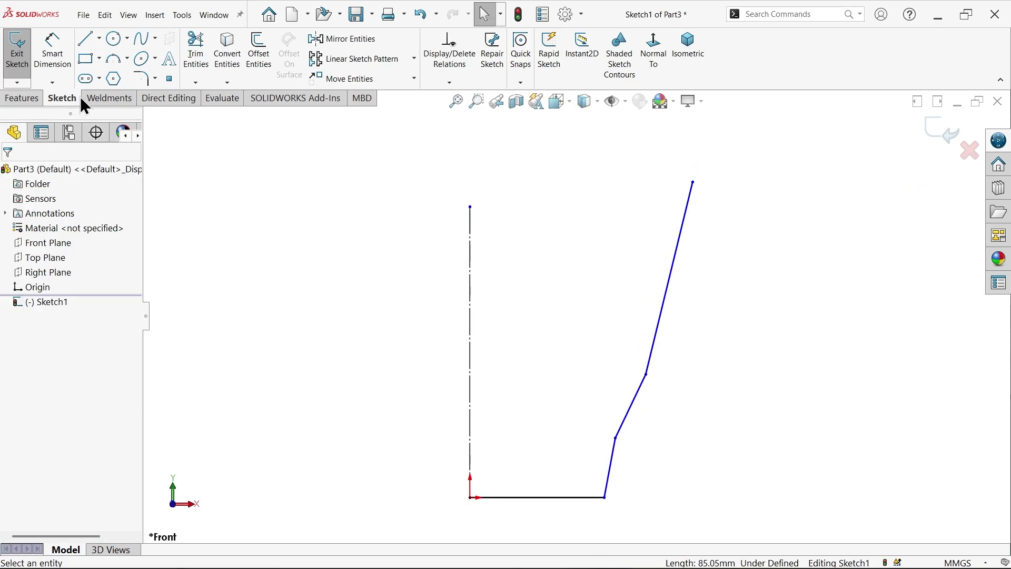
pyautogui.click(46, 67)
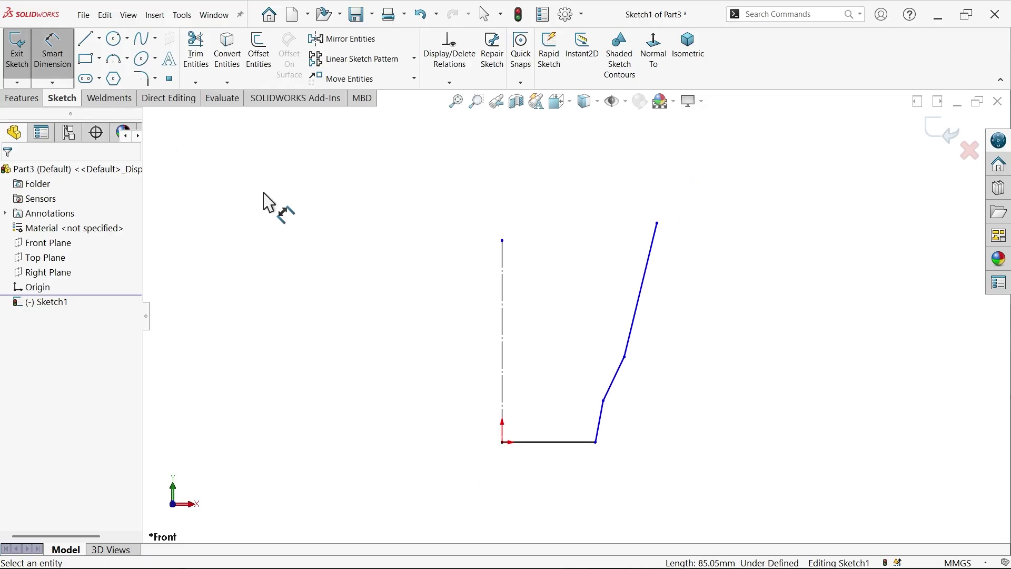
pyautogui.click(596, 443)
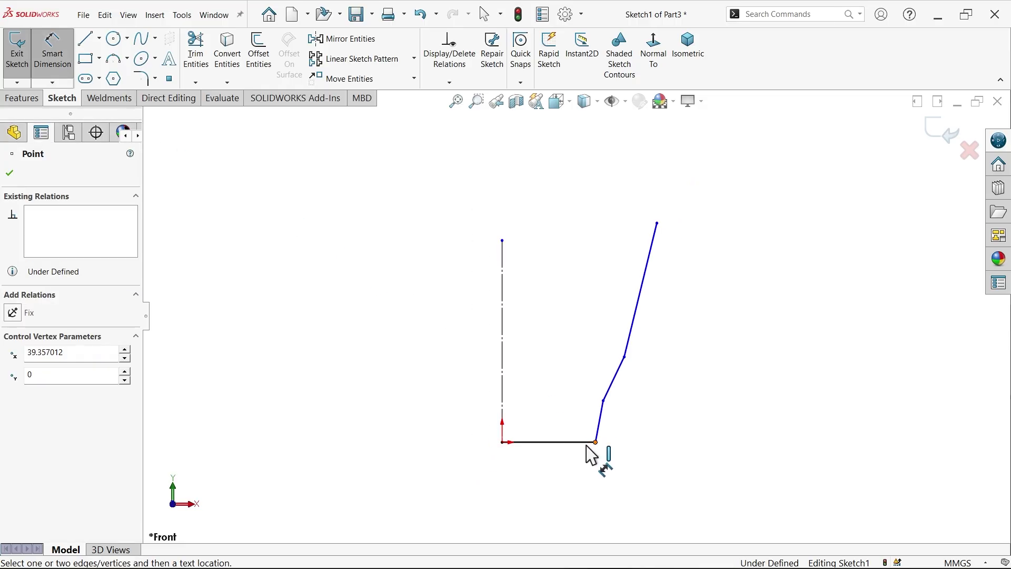
pyautogui.click(504, 409)
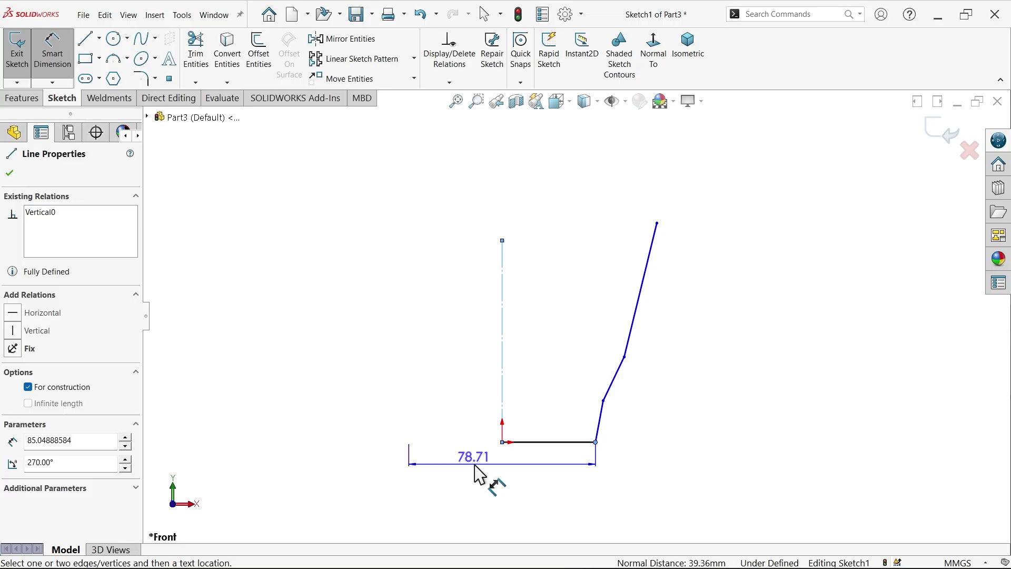
pyautogui.scroll(-2, 484, 480)
pyautogui.scroll(-1, 507, 481)
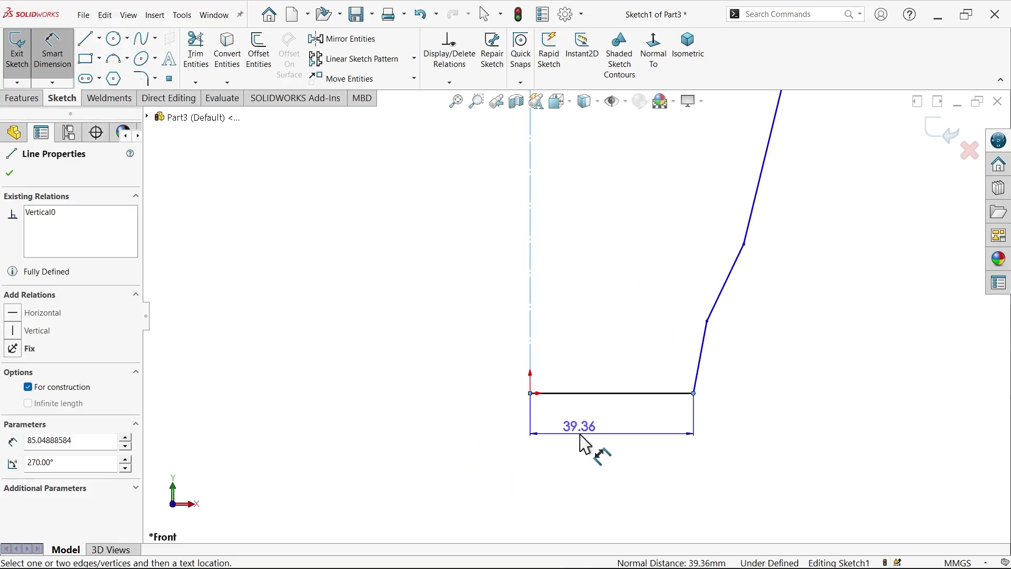
pyautogui.click(496, 445)
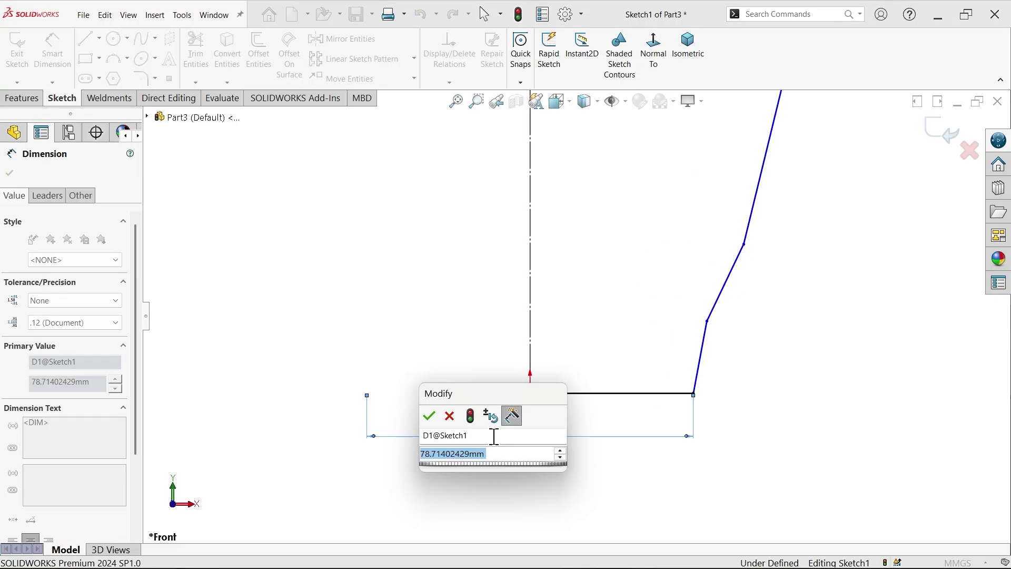
pyautogui.write('59')
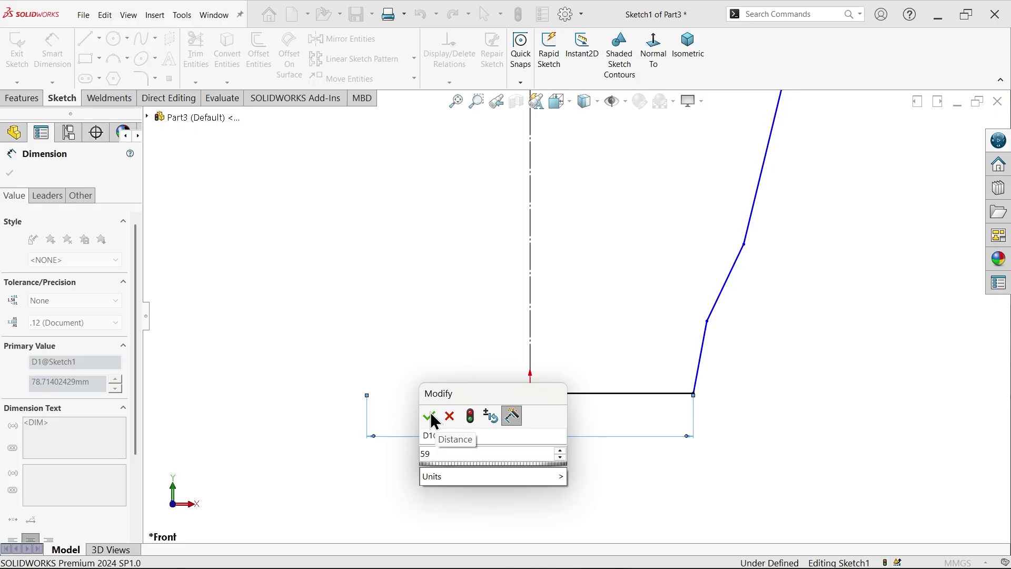
pyautogui.click(430, 413)
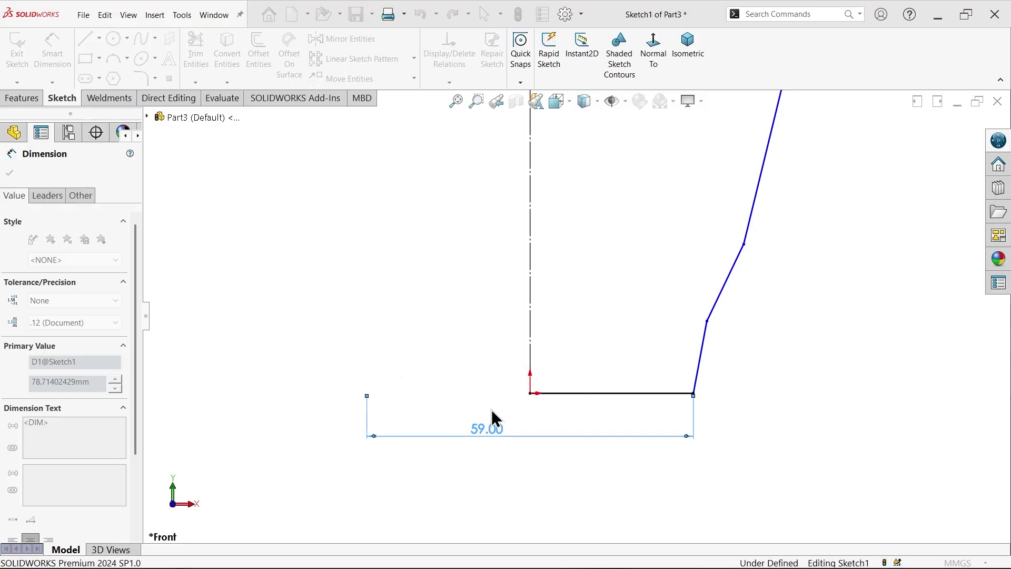
# Add a 69 mm width and a 10 mm height to the short slanted line.
pyautogui.click(744, 244)
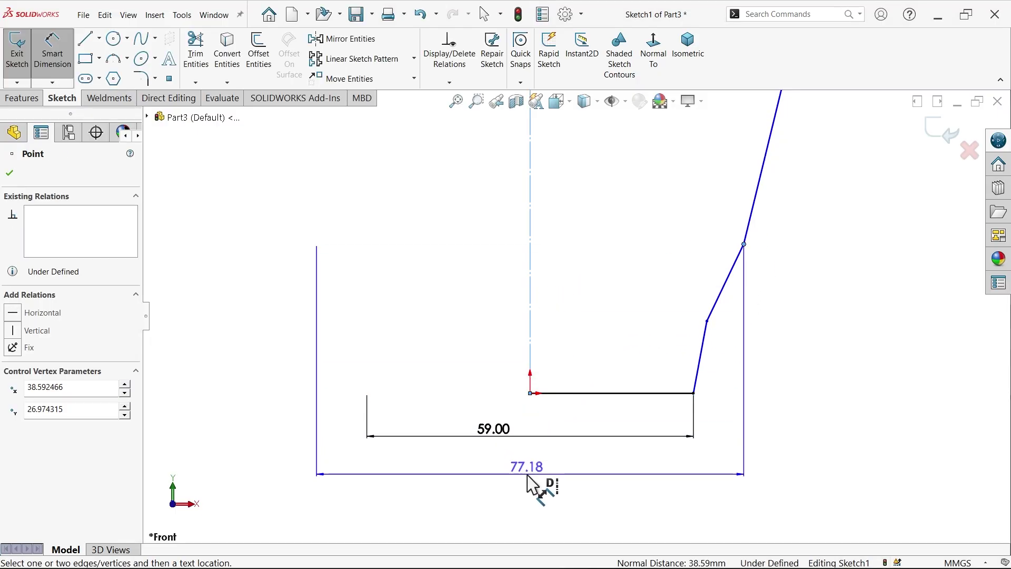
pyautogui.click(529, 480)
pyautogui.write('69')
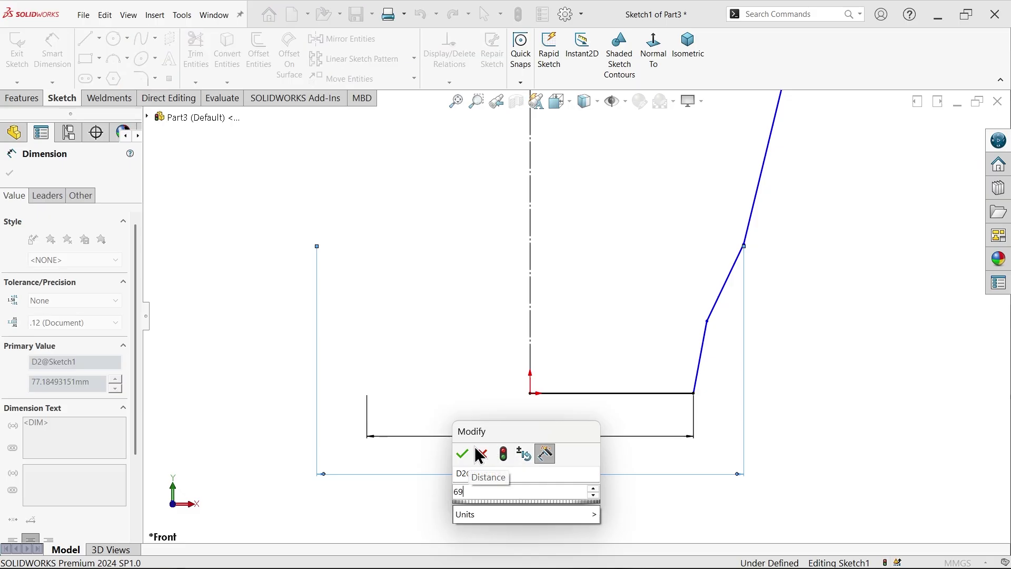
pyautogui.click(462, 454)
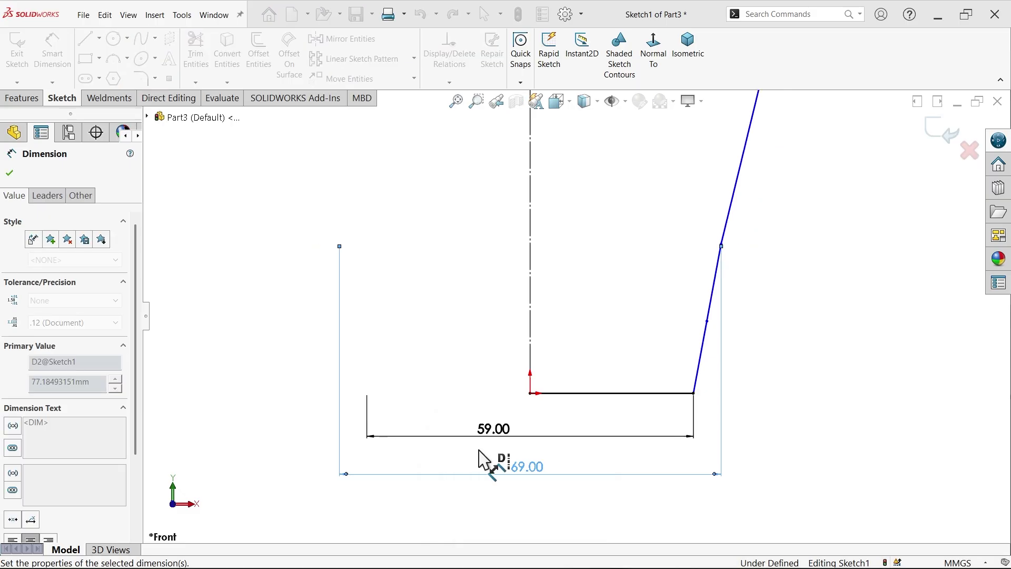
pyautogui.click(706, 357)
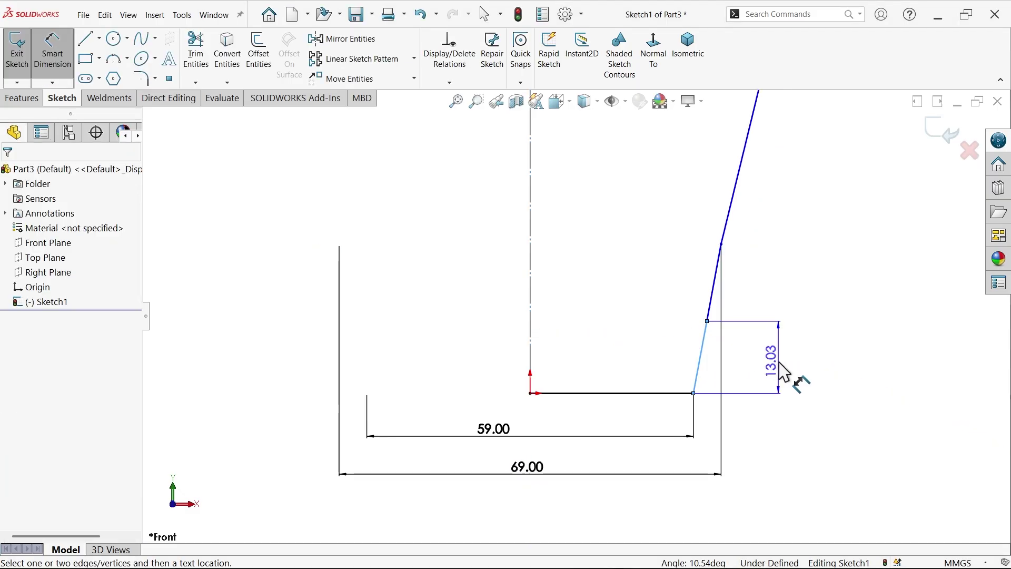
pyautogui.click(801, 376)
pyautogui.write('10')
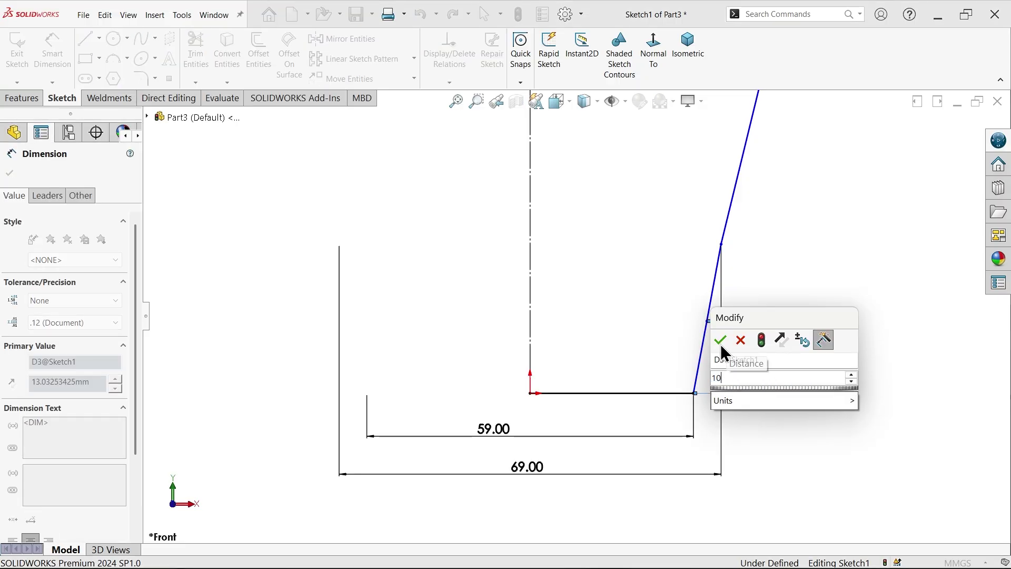
pyautogui.click(720, 340)
# Dimension the top width across the centreline as 89.61 mm.
pyautogui.press('f')
pyautogui.scroll(-4, 635, 248)
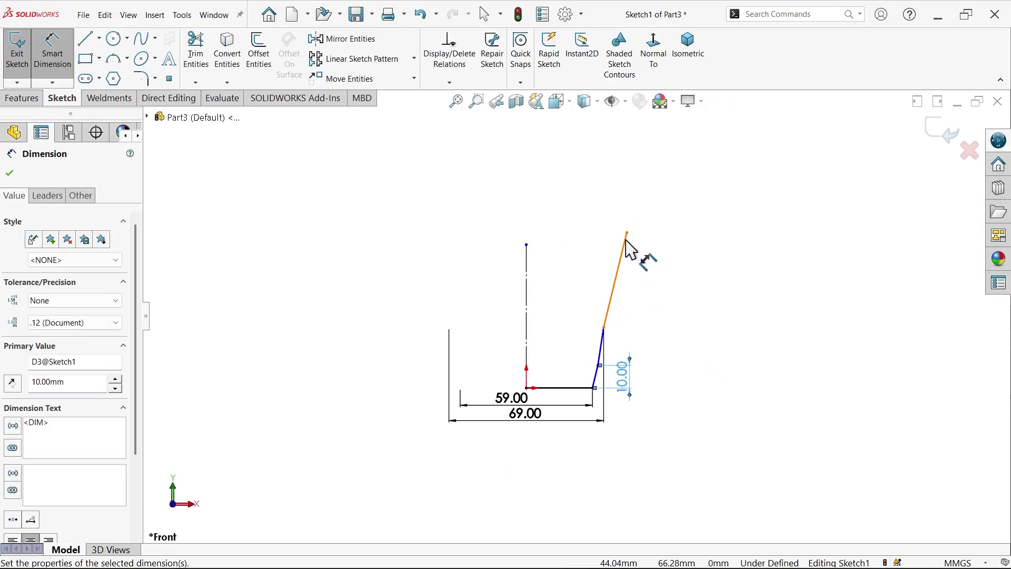
pyautogui.click(621, 239)
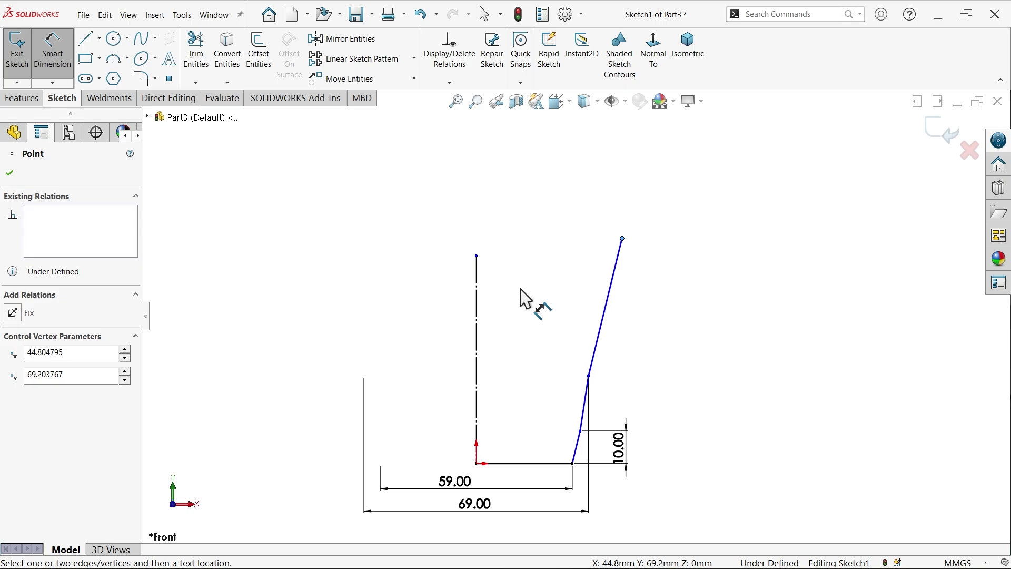
pyautogui.click(477, 311)
pyautogui.click(454, 190)
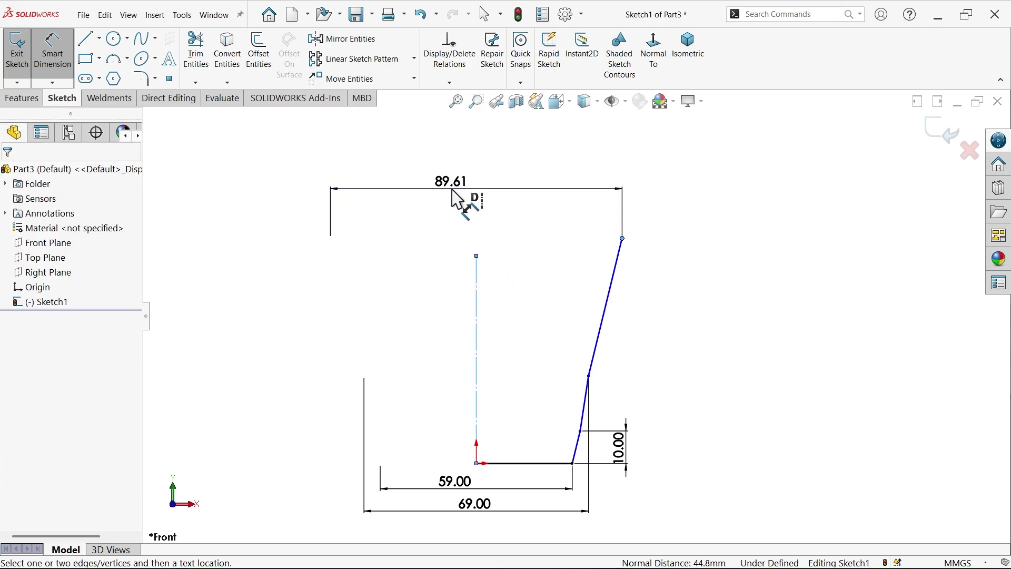
pyautogui.press('BackSpace')
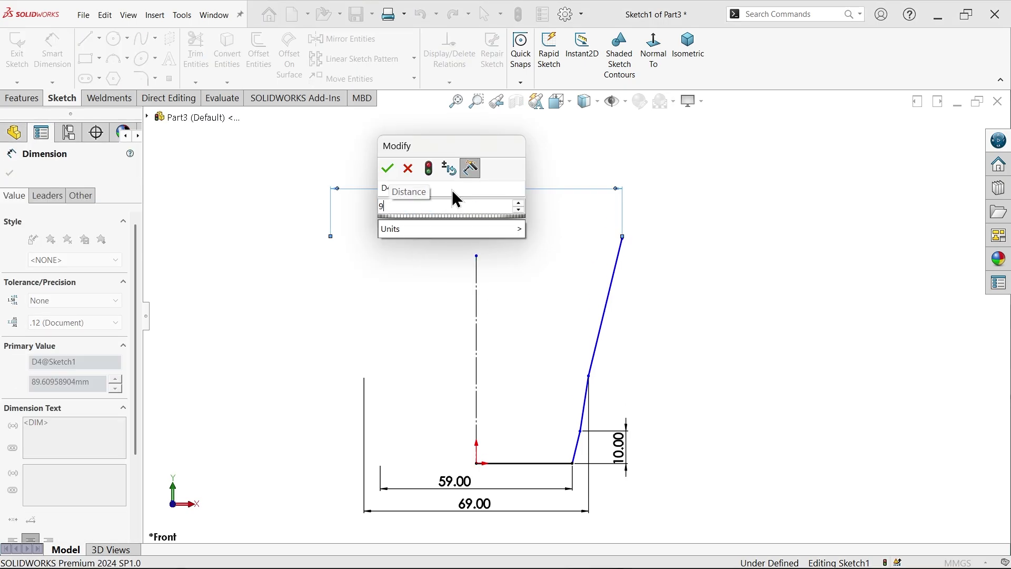
pyautogui.write('89.61')
pyautogui.press('Return')
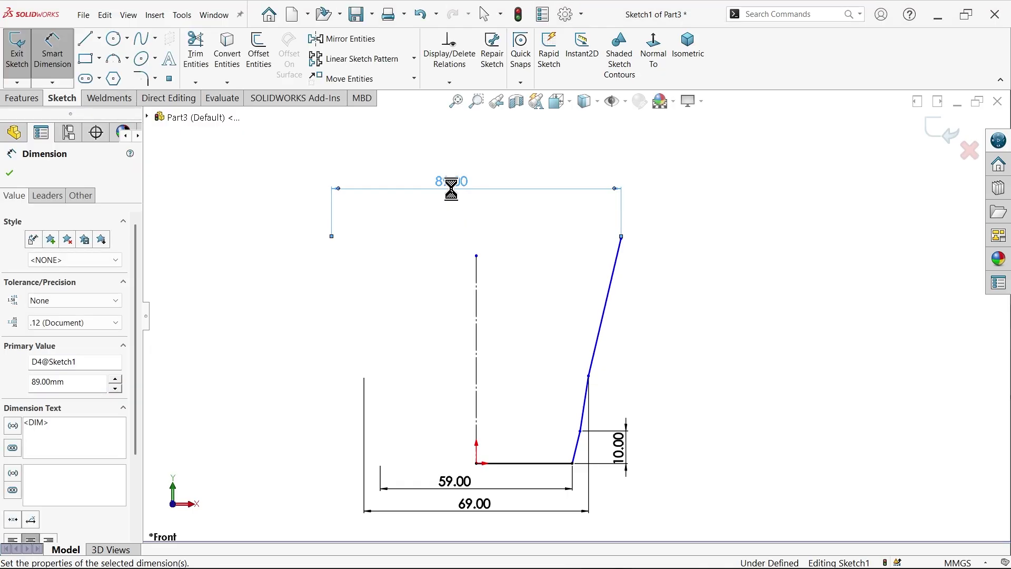
pyautogui.click(648, 260)
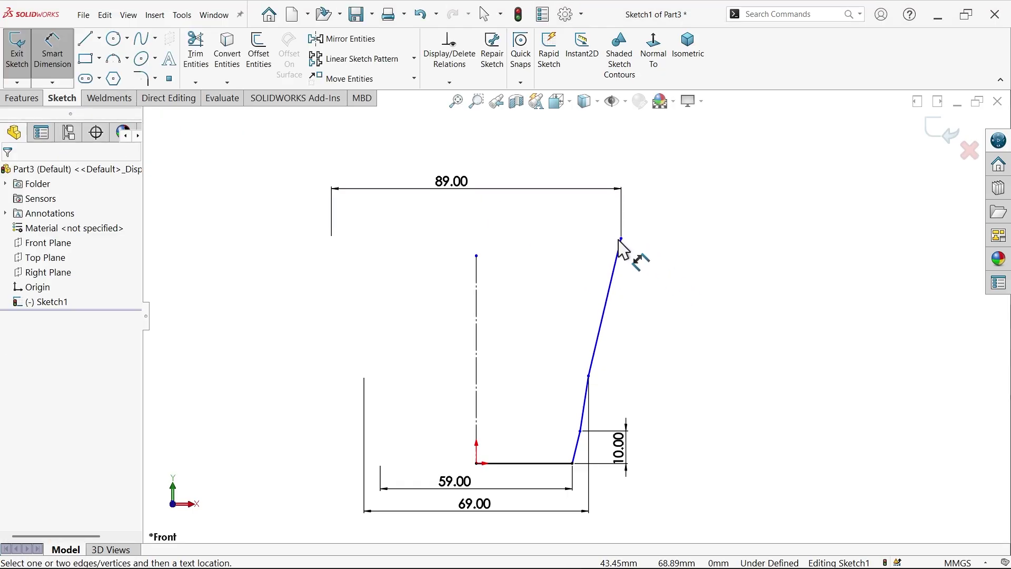
# Set the overall profile height to 110 mm.
pyautogui.click(621, 239)
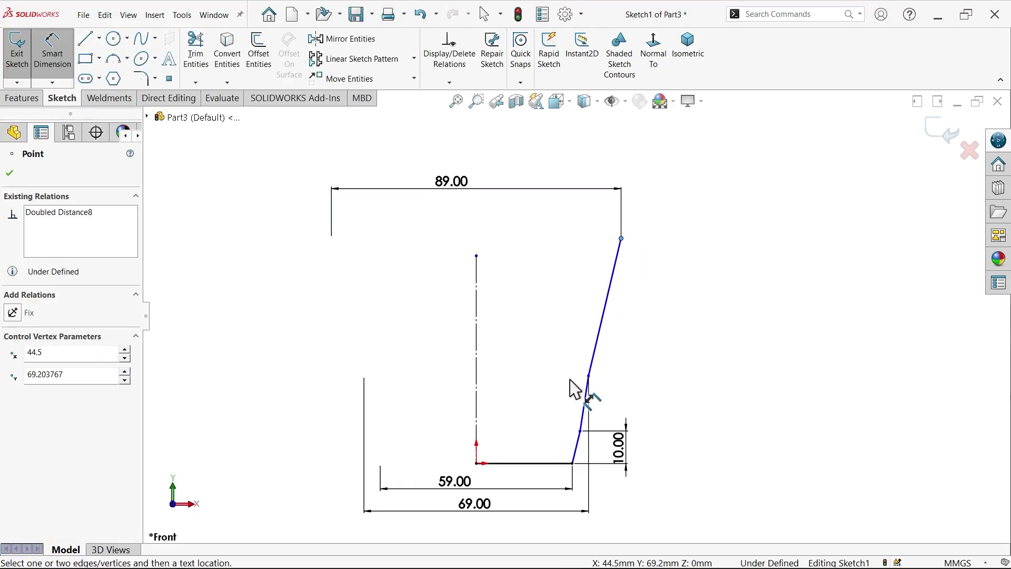
pyautogui.click(553, 463)
pyautogui.click(707, 348)
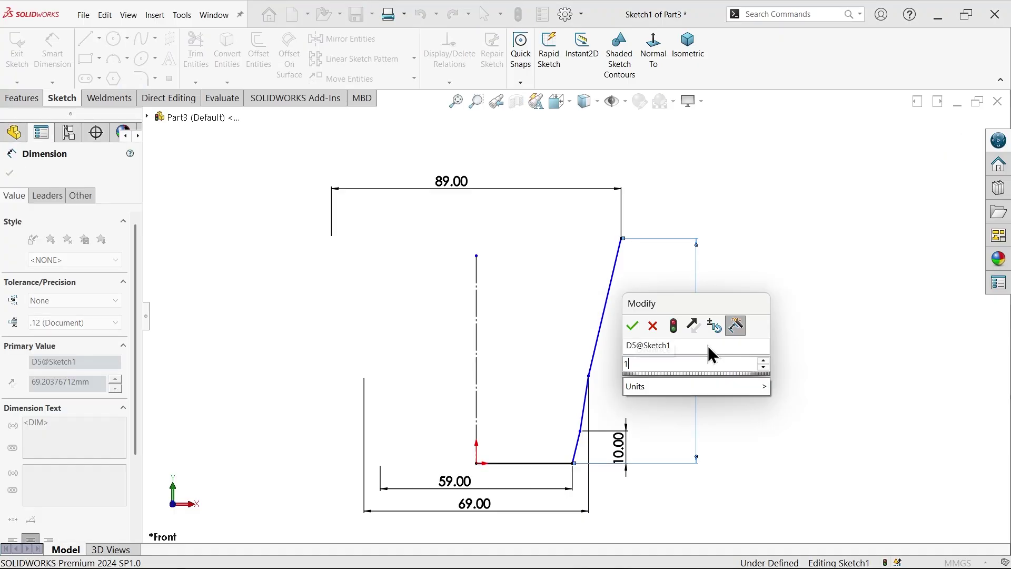
pyautogui.write('110')
pyautogui.click(634, 327)
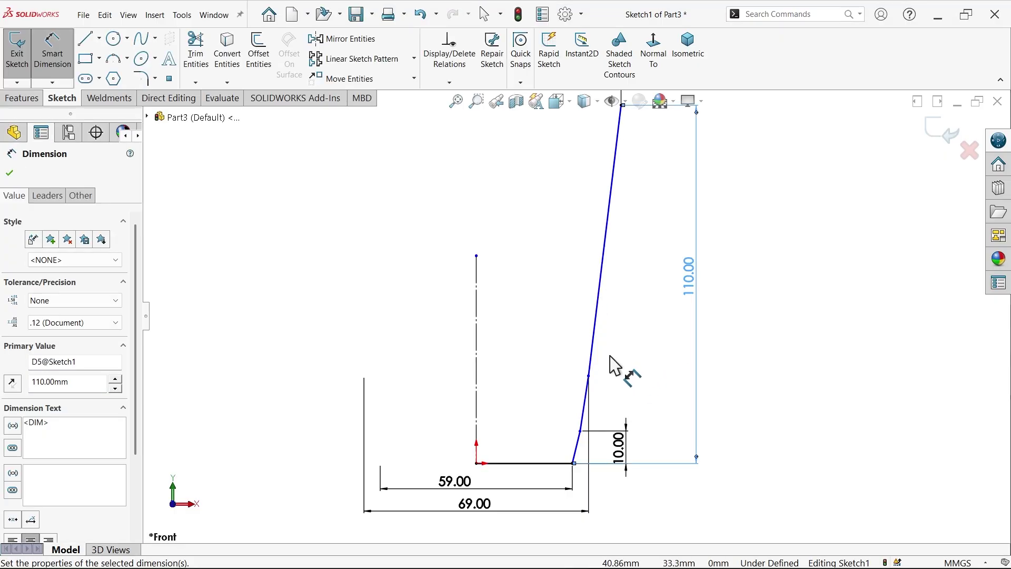
pyautogui.scroll(2, 627, 369)
pyautogui.scroll(-5, 566, 381)
pyautogui.scroll(3, 654, 350)
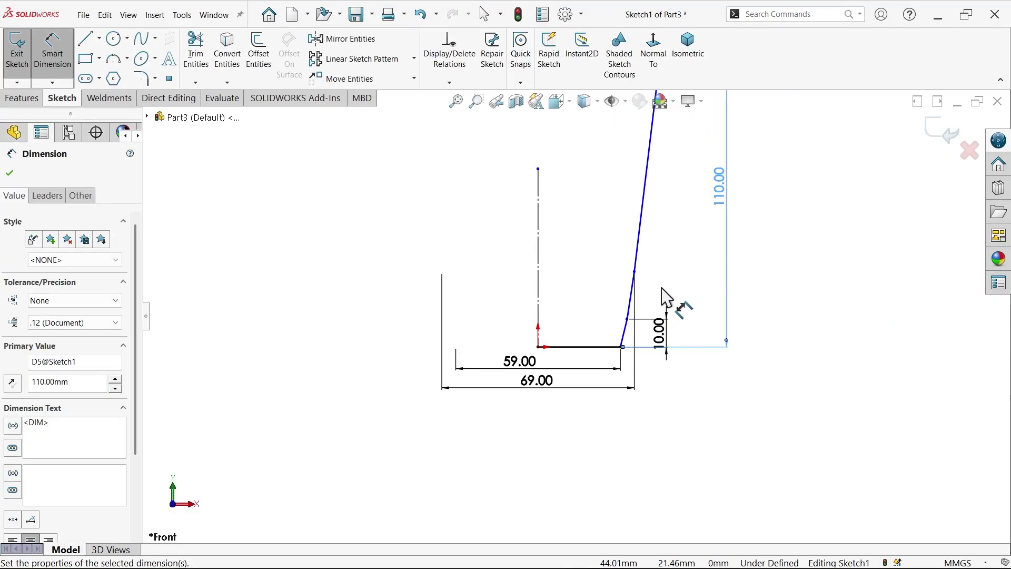
# Dimension the upper wall segment's height as 95 mm.
pyautogui.click(634, 272)
pyautogui.scroll(3, 658, 265)
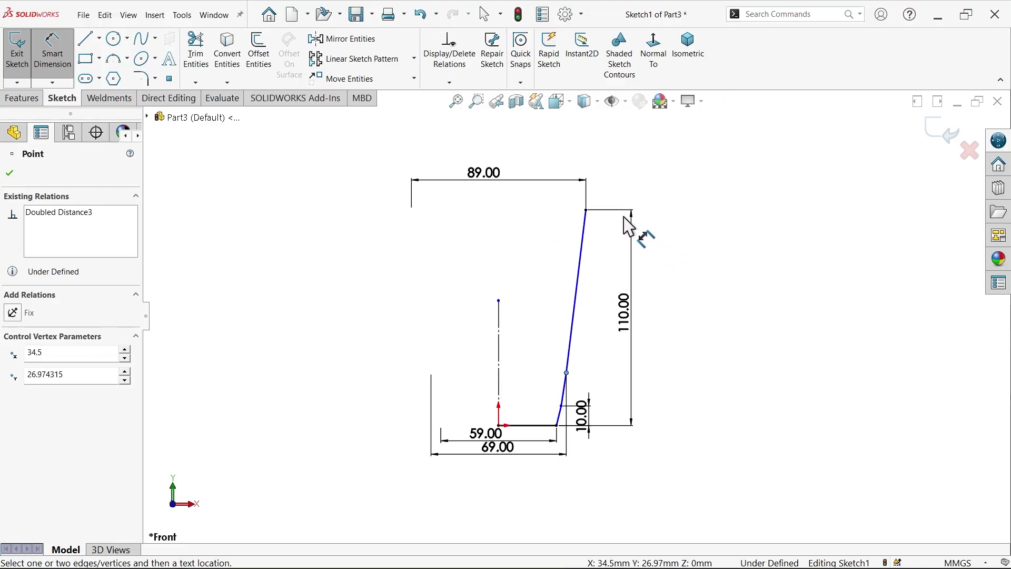
pyautogui.click(588, 211)
pyautogui.scroll(-4, 629, 303)
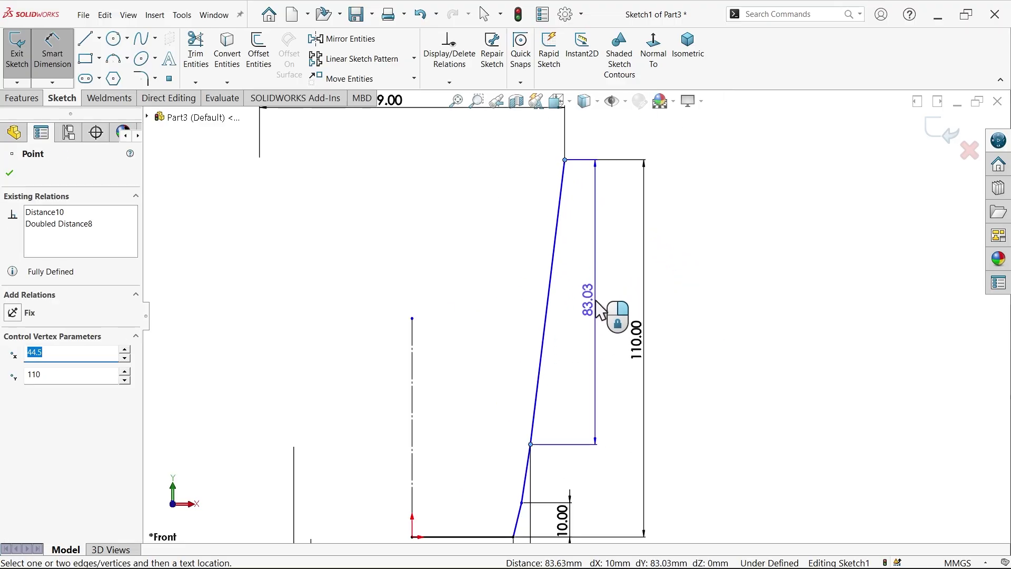
pyautogui.click(595, 300)
pyautogui.write('95')
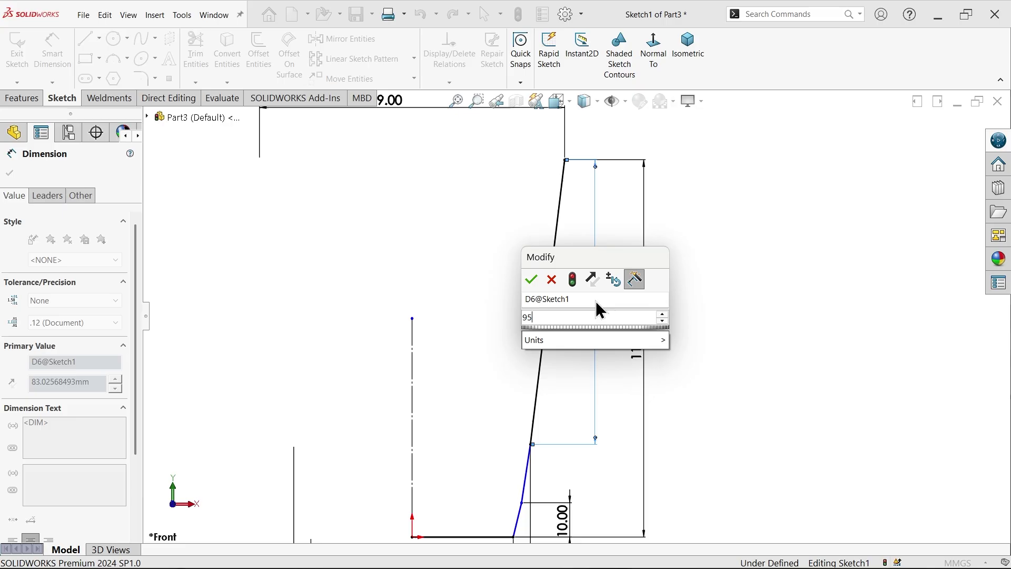
pyautogui.click(530, 280)
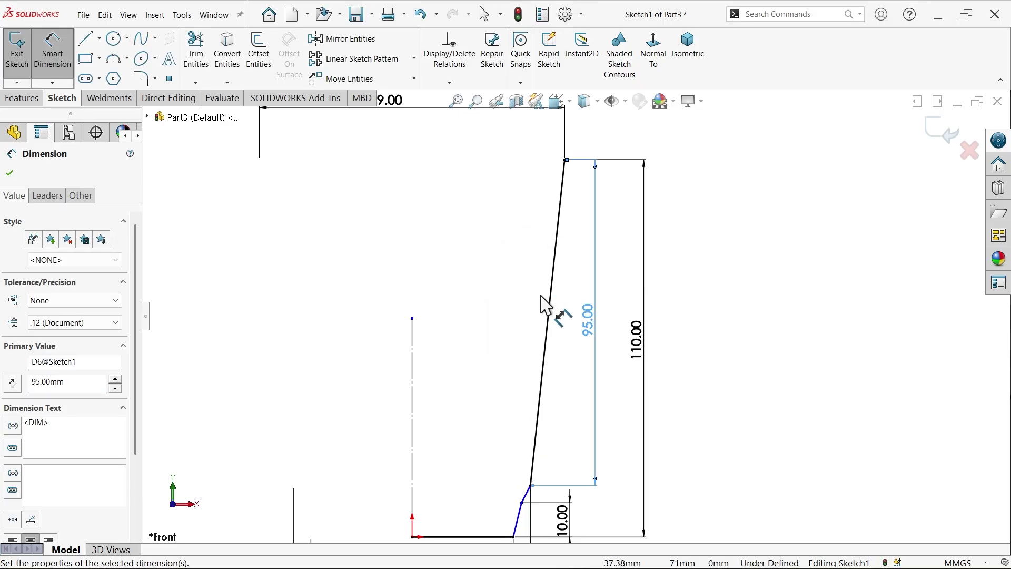
# Set a 100° angle between the short slanted line and the base line.
pyautogui.scroll(3, 534, 339)
pyautogui.scroll(-4, 532, 388)
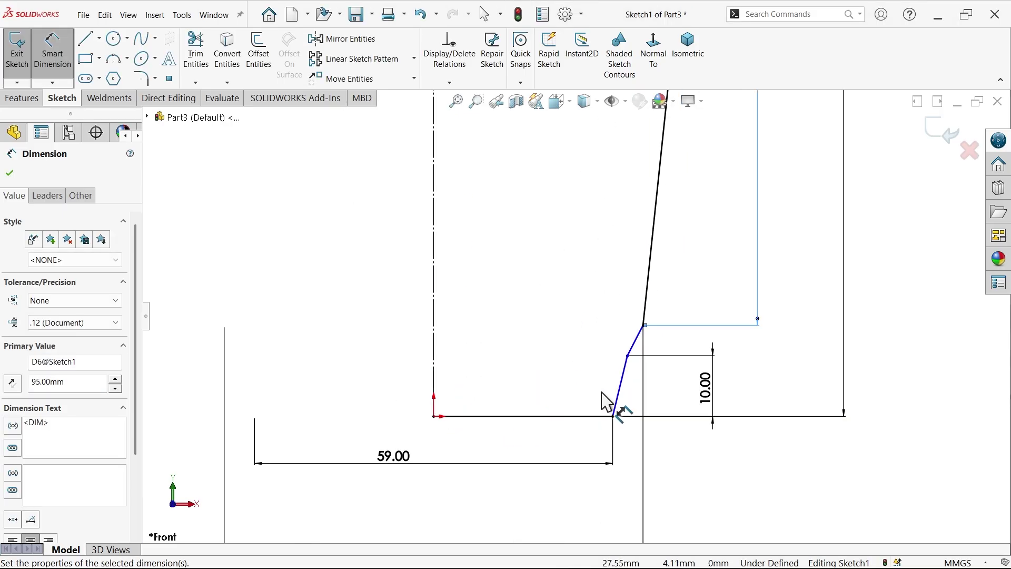
pyautogui.click(622, 388)
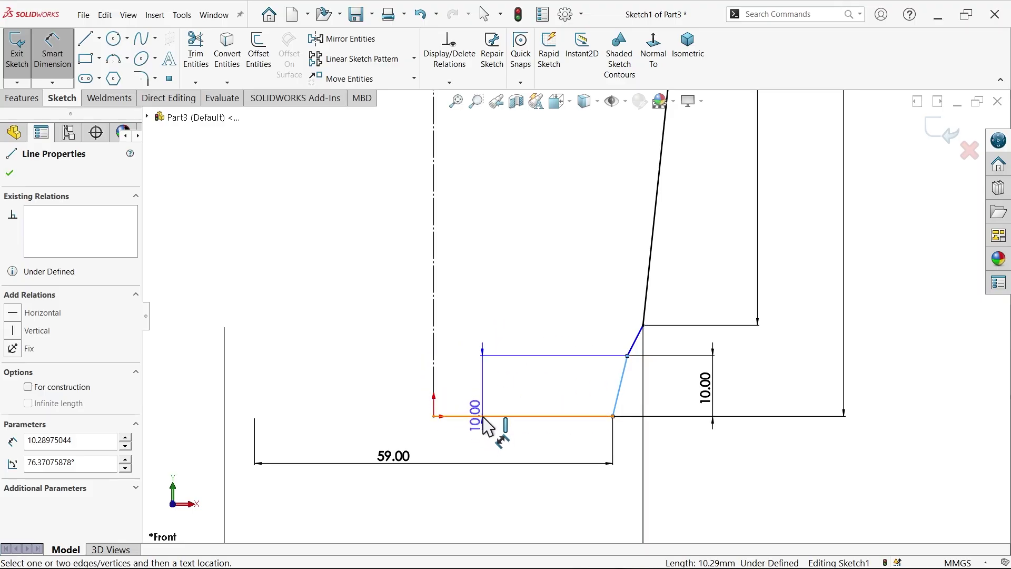
pyautogui.click(483, 417)
pyautogui.click(507, 339)
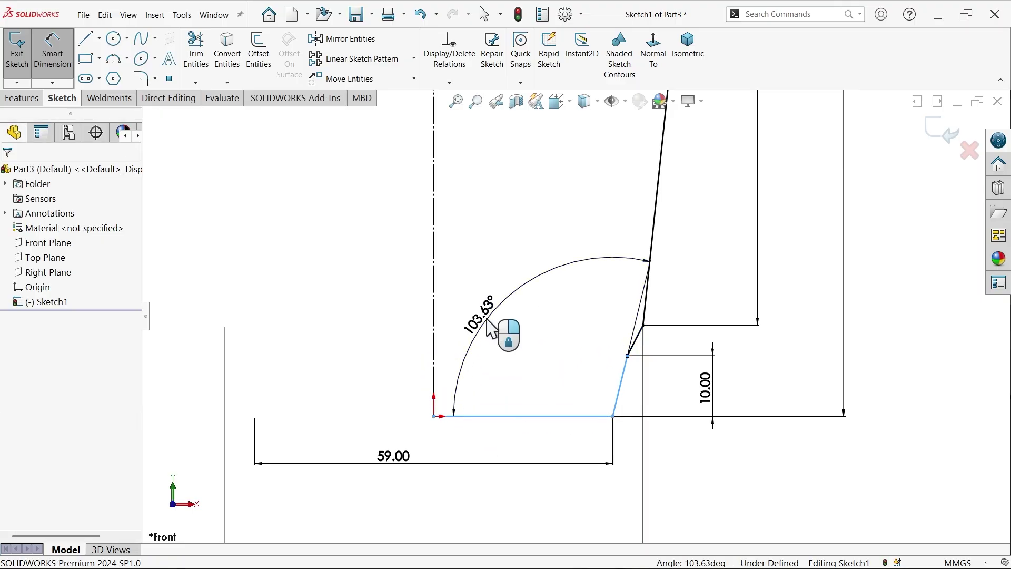
pyautogui.write('100')
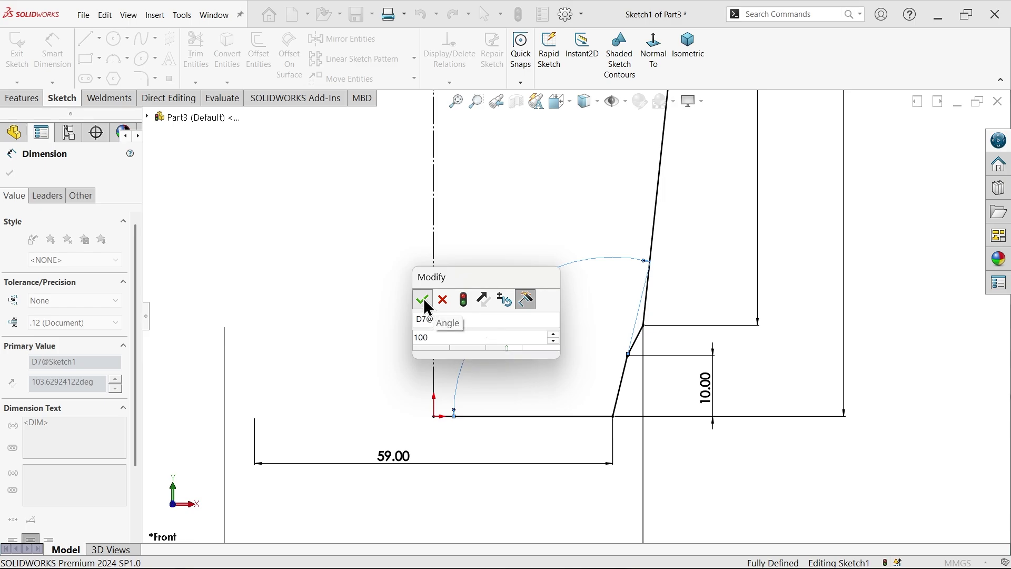
pyautogui.click(422, 300)
pyautogui.scroll(5, 527, 316)
pyautogui.scroll(-3, 580, 260)
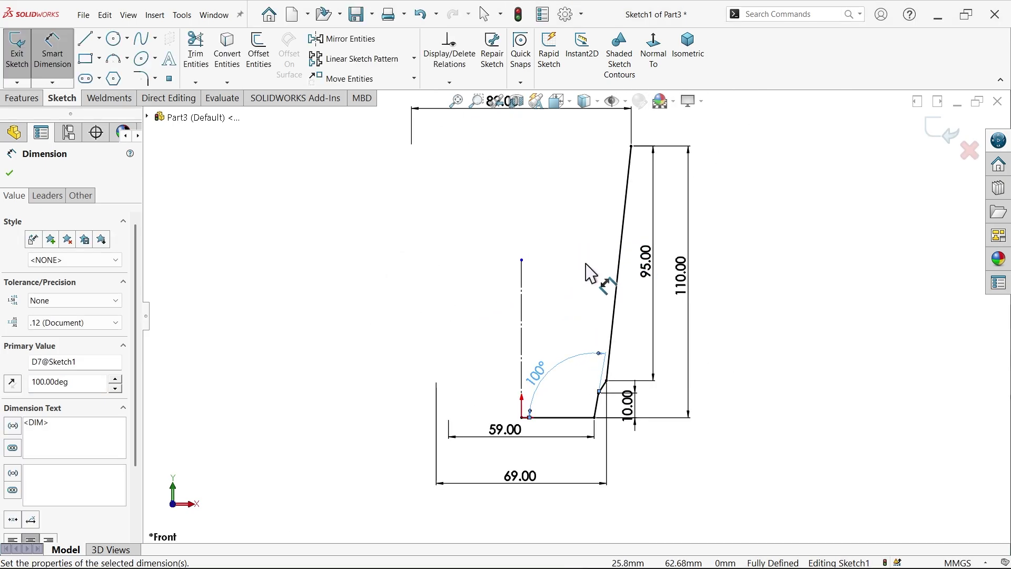
# Offset the bottom-and-wall chain 1 mm inward, reversed, with line-capped ends.
pyautogui.click(53, 61)
pyautogui.click(10, 173)
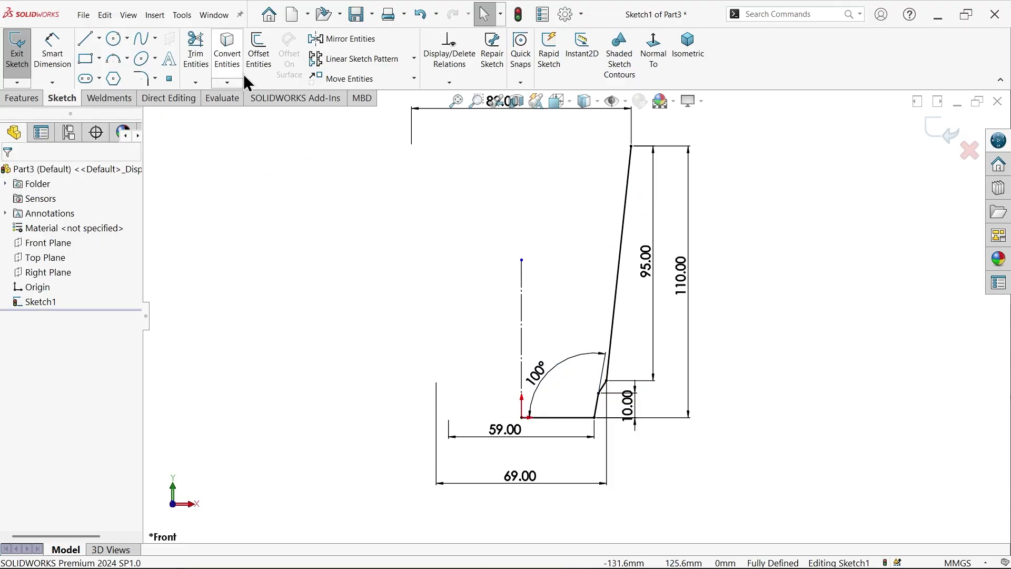
pyautogui.click(260, 73)
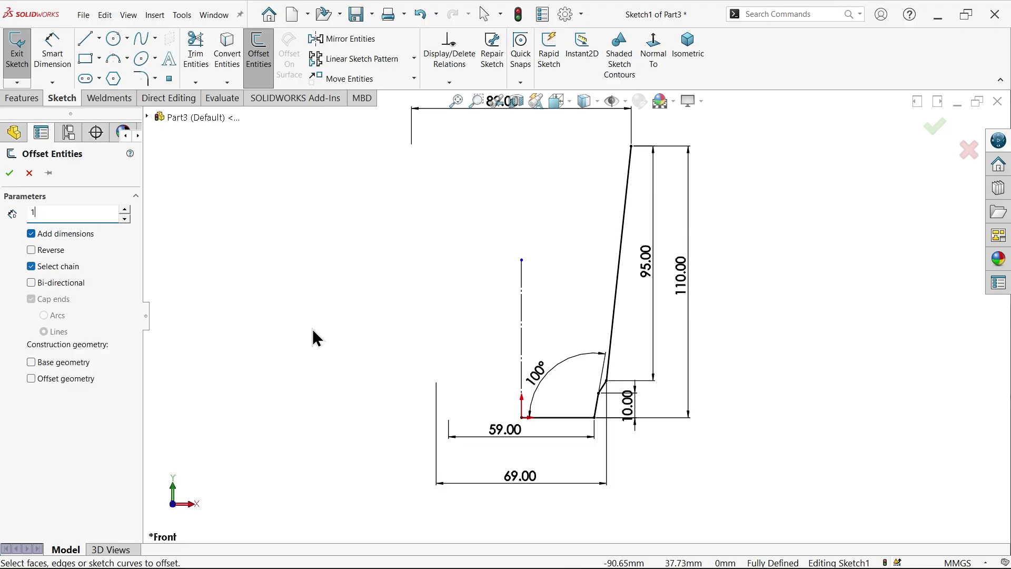
pyautogui.click(570, 422)
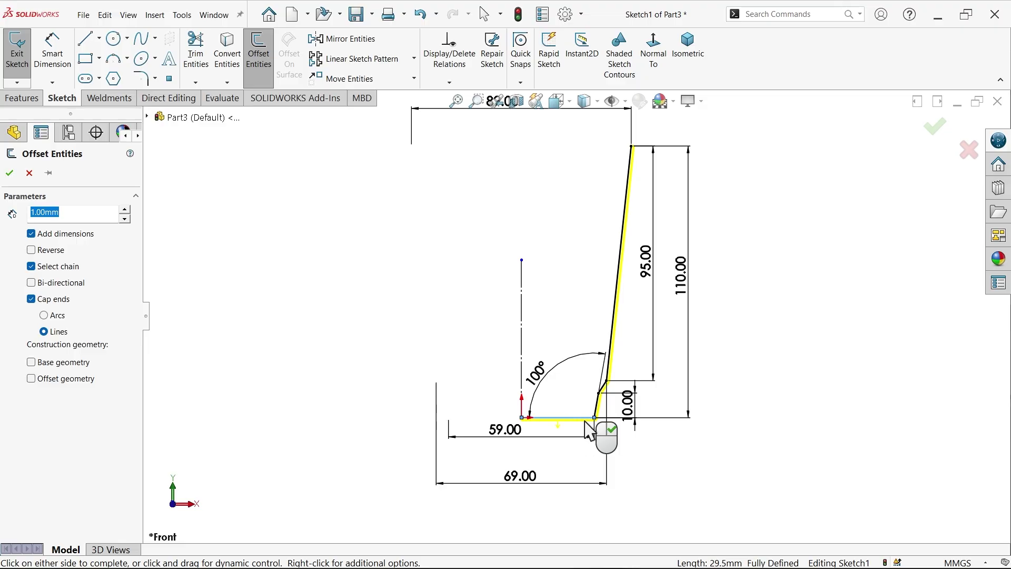
pyautogui.scroll(-6, 574, 416)
pyautogui.scroll(-3, 454, 351)
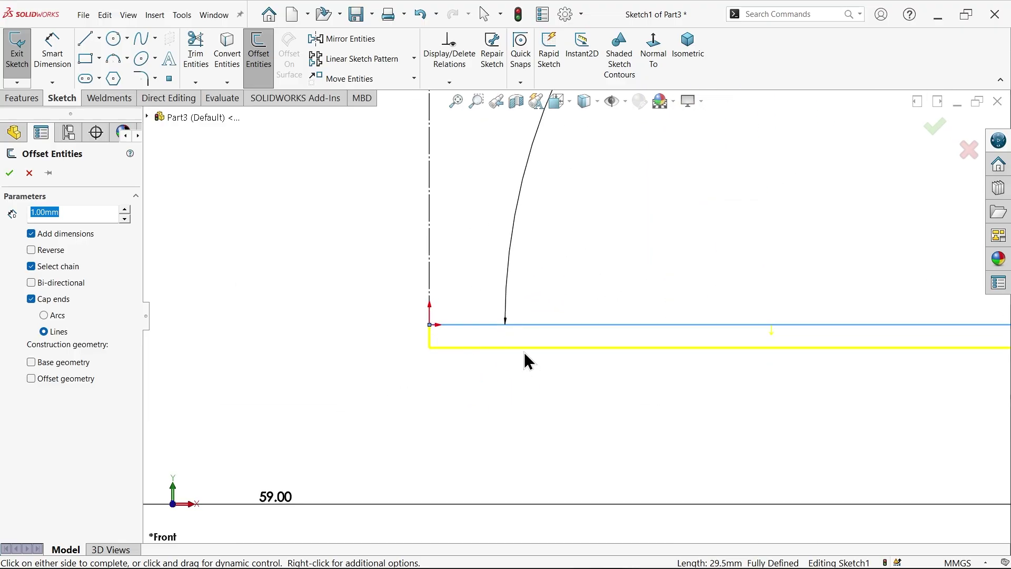
pyautogui.click(37, 251)
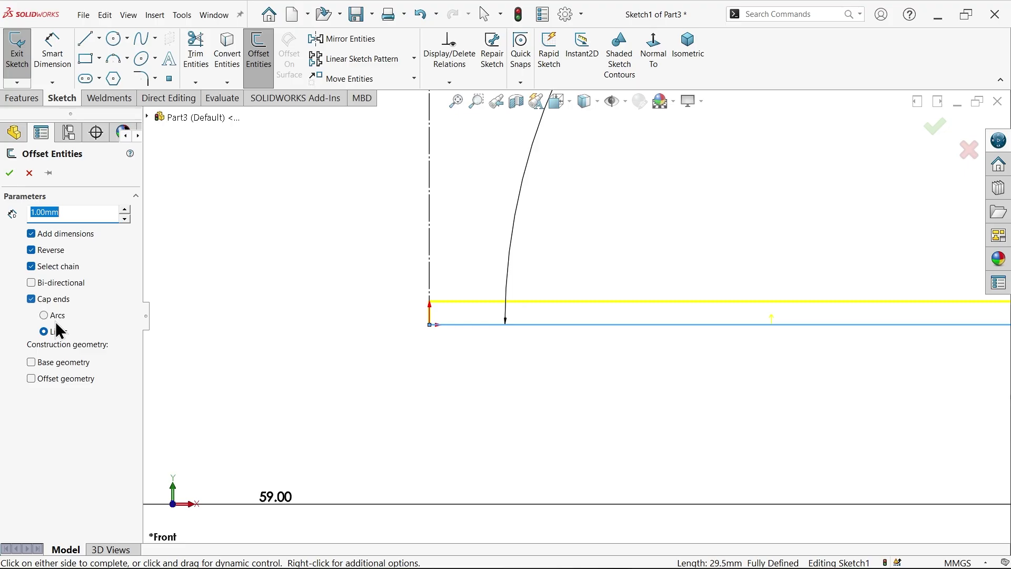
pyautogui.click(32, 299)
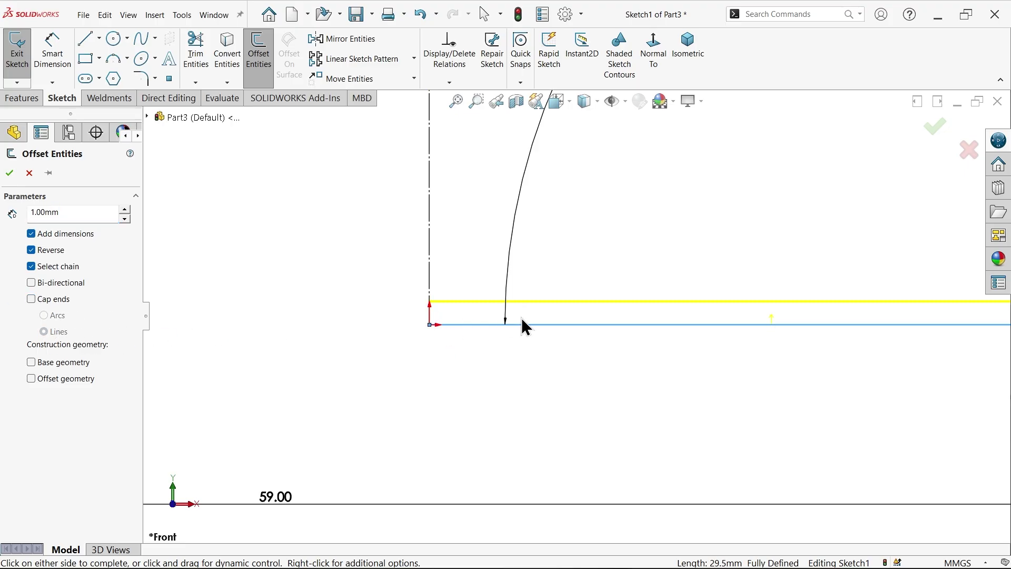
pyautogui.scroll(4, 522, 319)
pyautogui.scroll(-6, 602, 190)
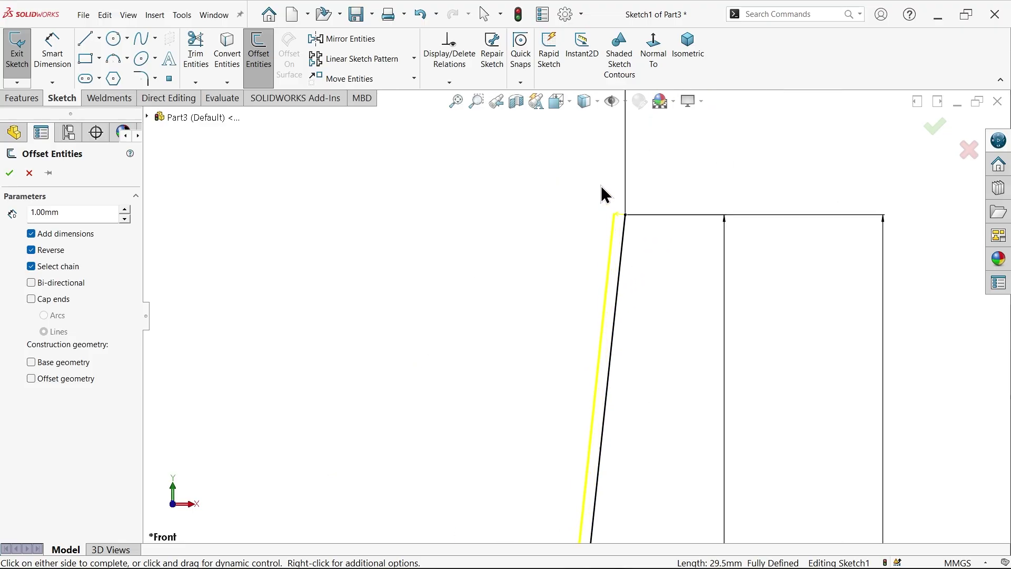
pyautogui.scroll(-4, 605, 195)
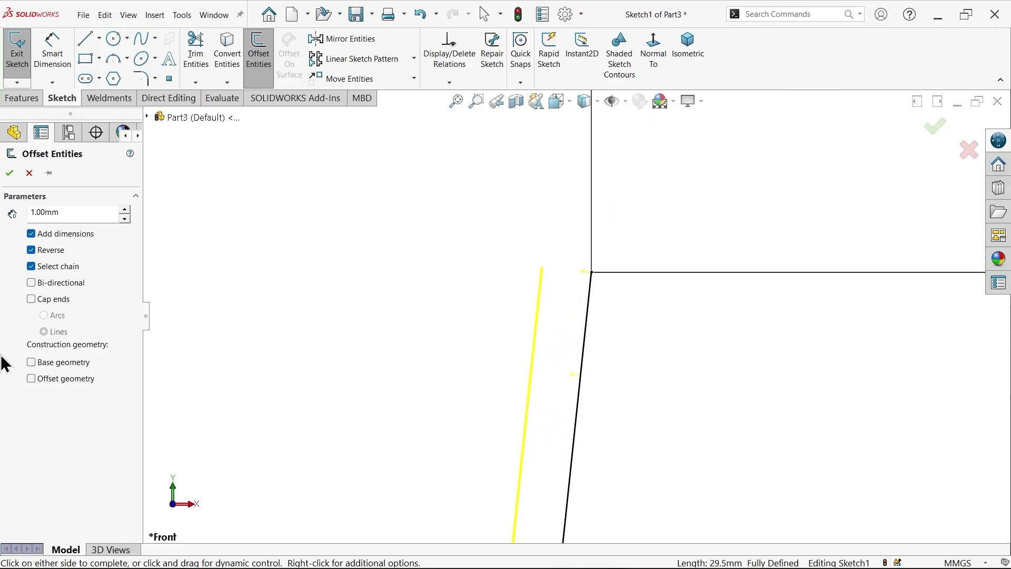
pyautogui.click(34, 302)
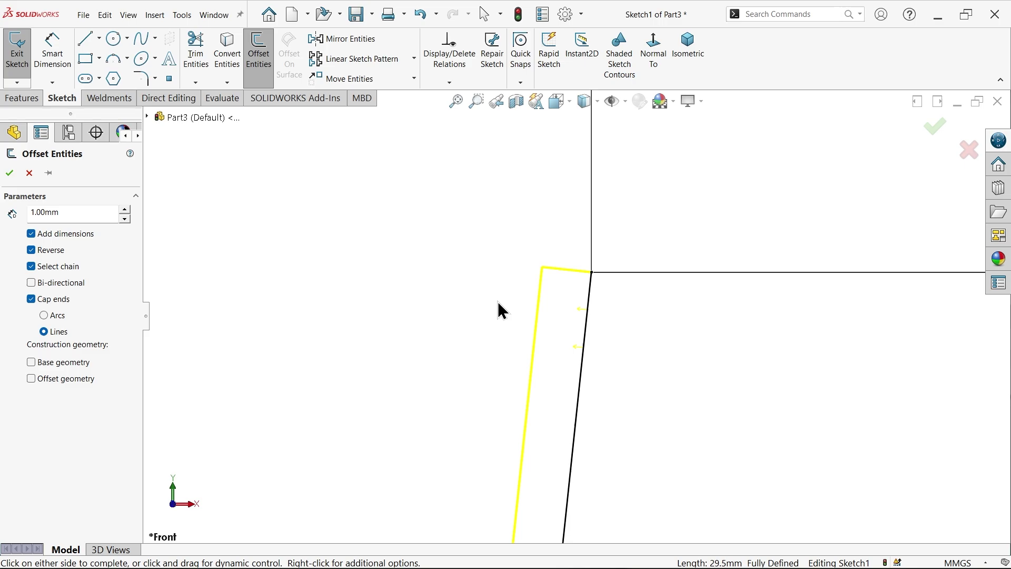
pyautogui.click(10, 174)
# Replace the slanted top cap with a horizontal line across the wall top.
pyautogui.scroll(-3, 604, 278)
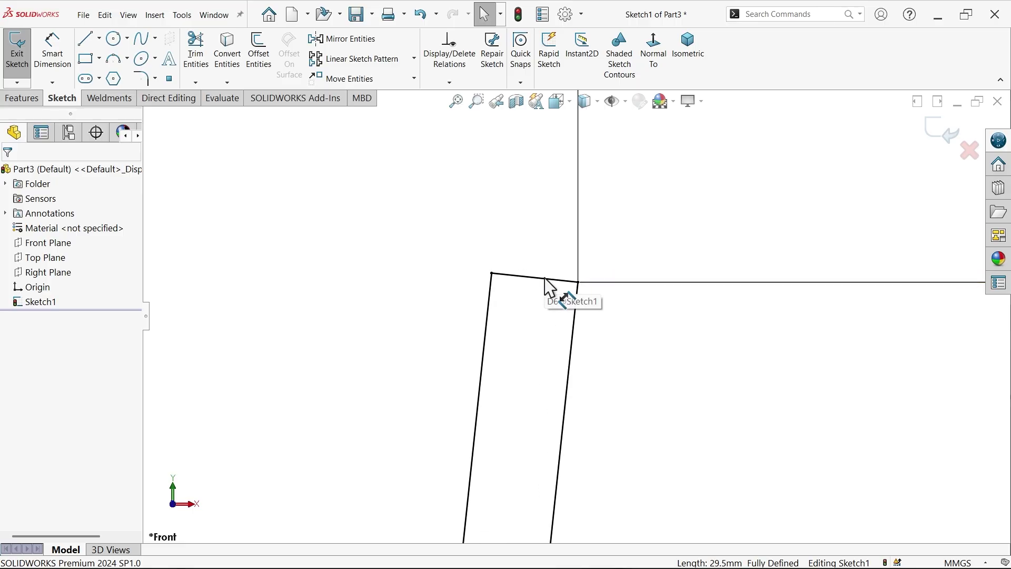
pyautogui.click(540, 282)
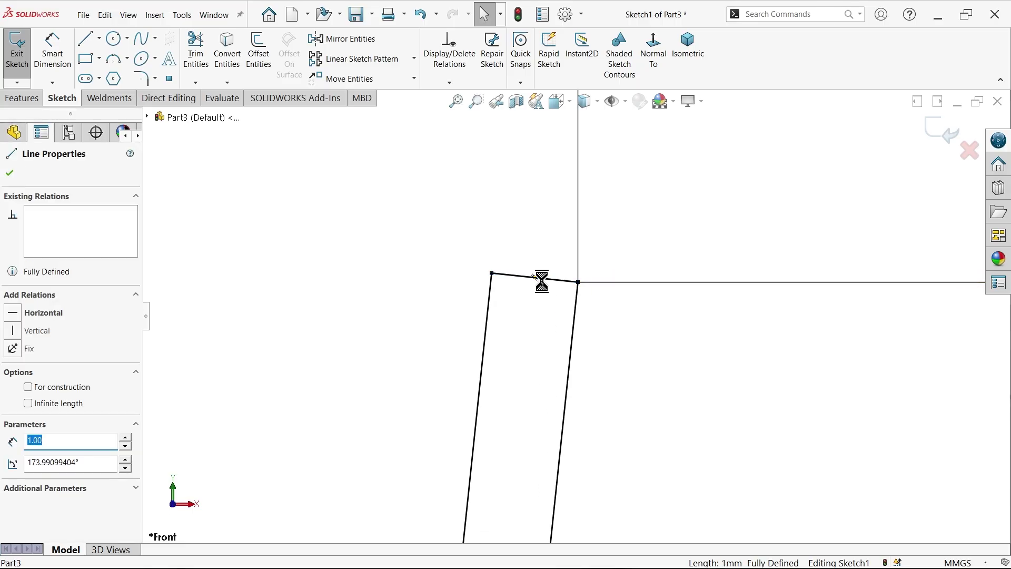
pyautogui.press('Delete')
pyautogui.click(86, 38)
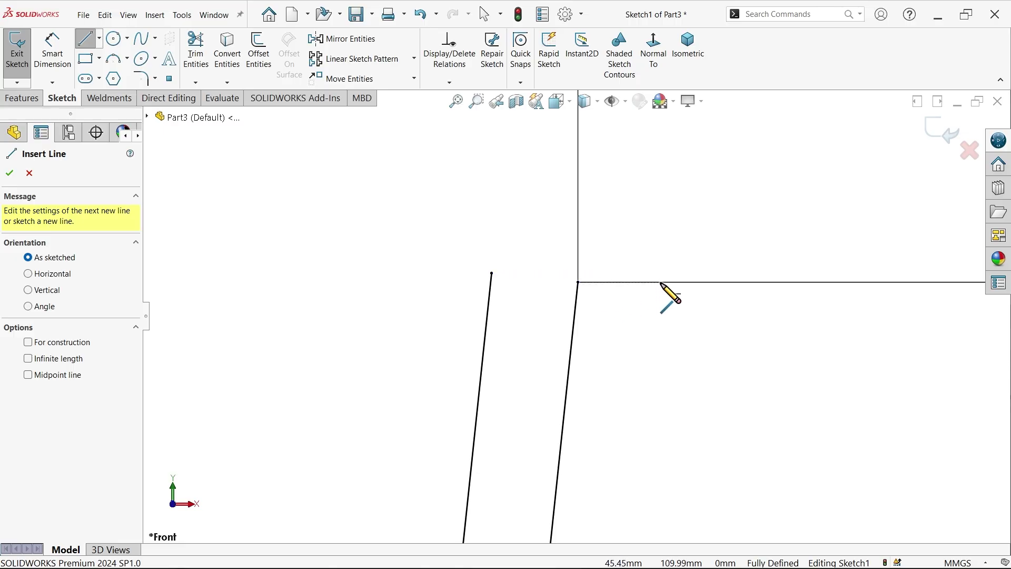
pyautogui.click(578, 283)
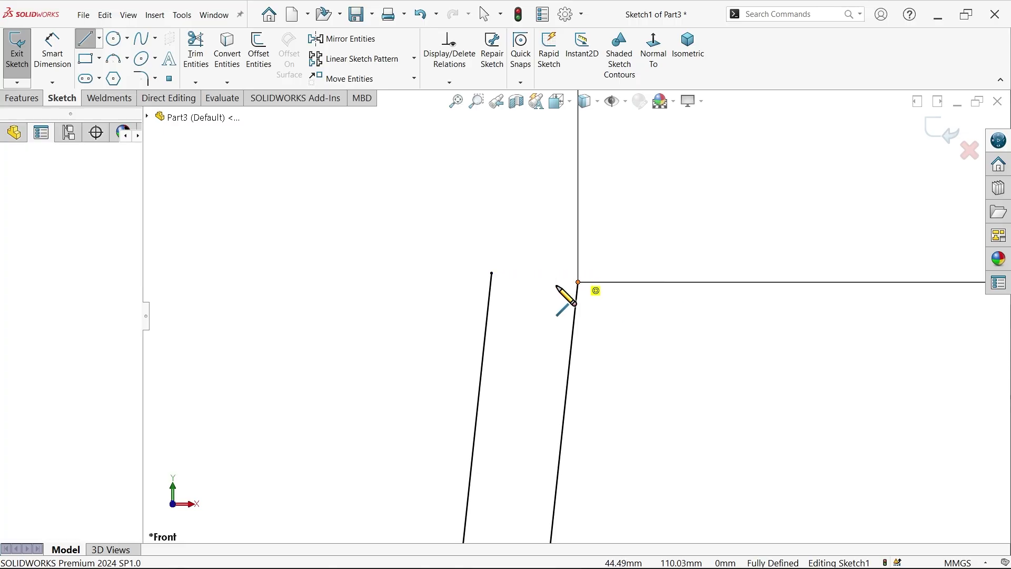
pyautogui.click(491, 283)
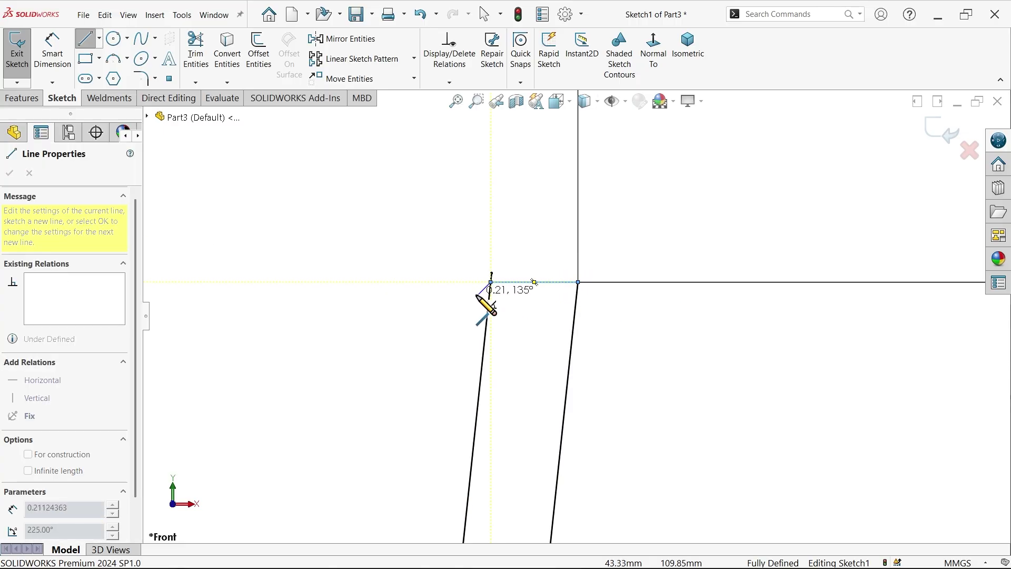
pyautogui.press('Escape')
# Sketch a three-segment rim lip jutting out from the outer wall's top corner.
pyautogui.click(86, 38)
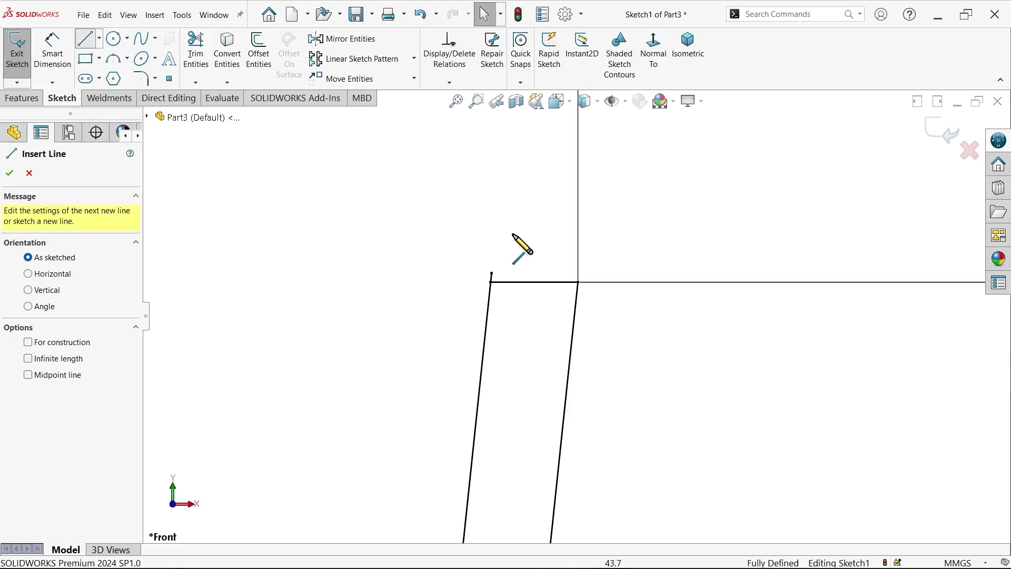
pyautogui.click(578, 283)
pyautogui.click(670, 283)
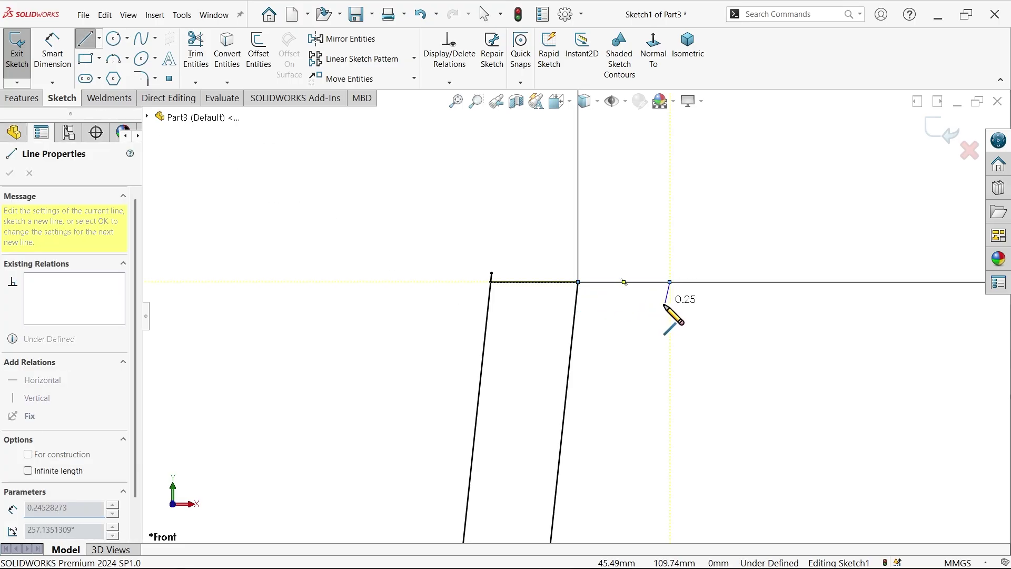
pyautogui.click(660, 367)
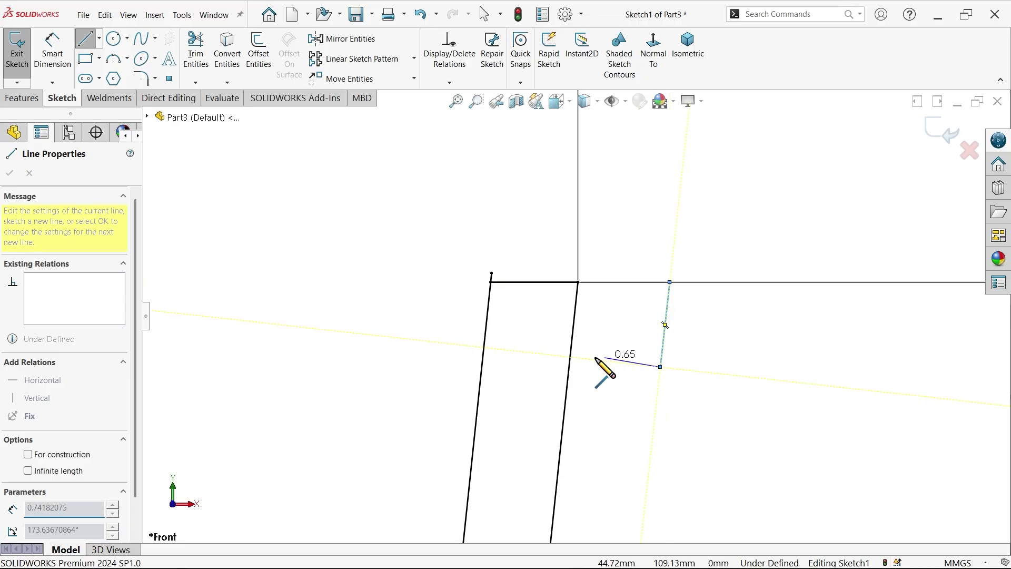
pyautogui.click(569, 370)
pyautogui.press('Escape')
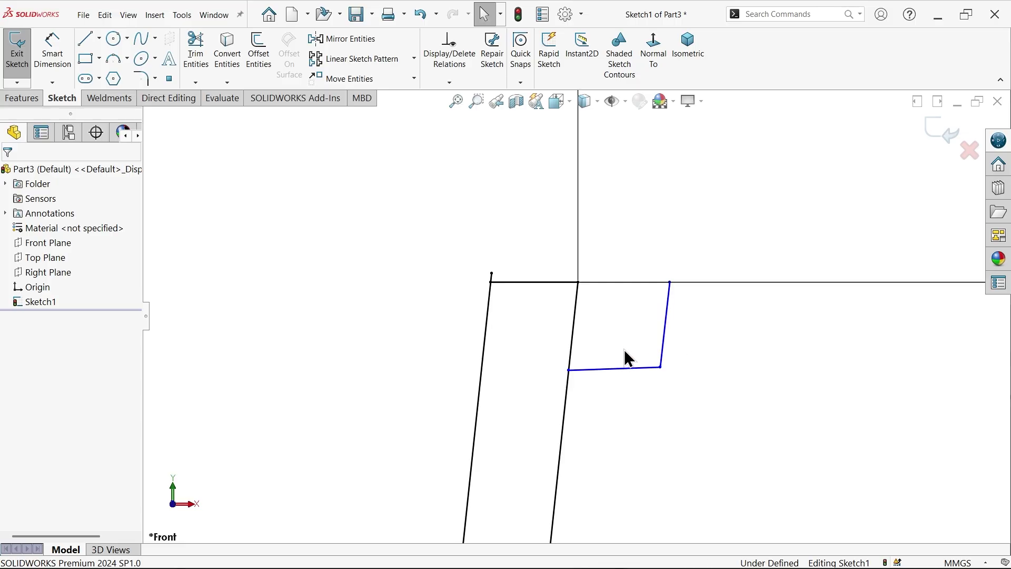
# Make the lip side parallel to the outer wall and the lip bottom parallel to the top line.
pyautogui.click(665, 342)
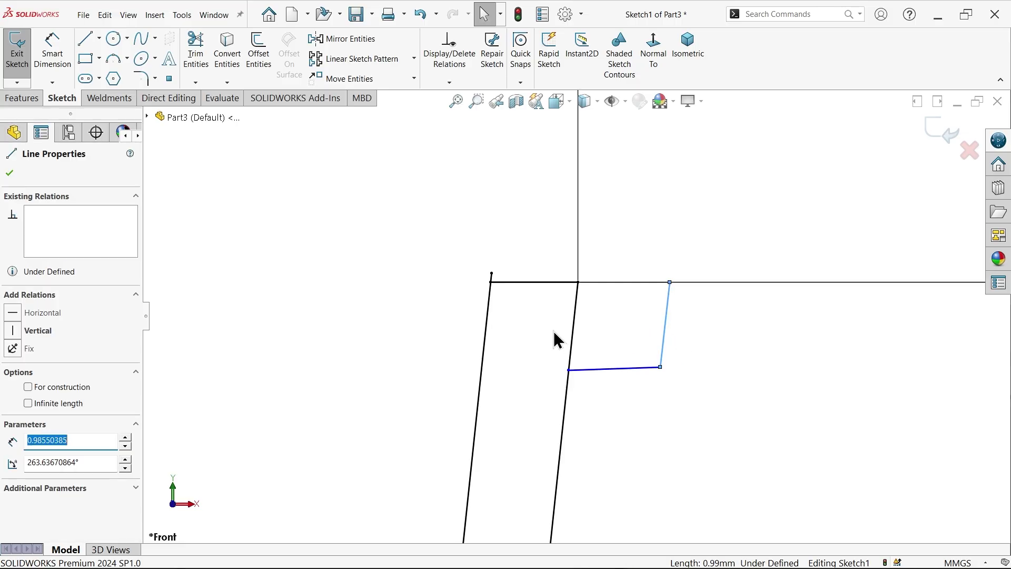
pyautogui.keyDown('ctrl'); pyautogui.click(572, 350); pyautogui.keyUp('ctrl')
pyautogui.click(669, 297)
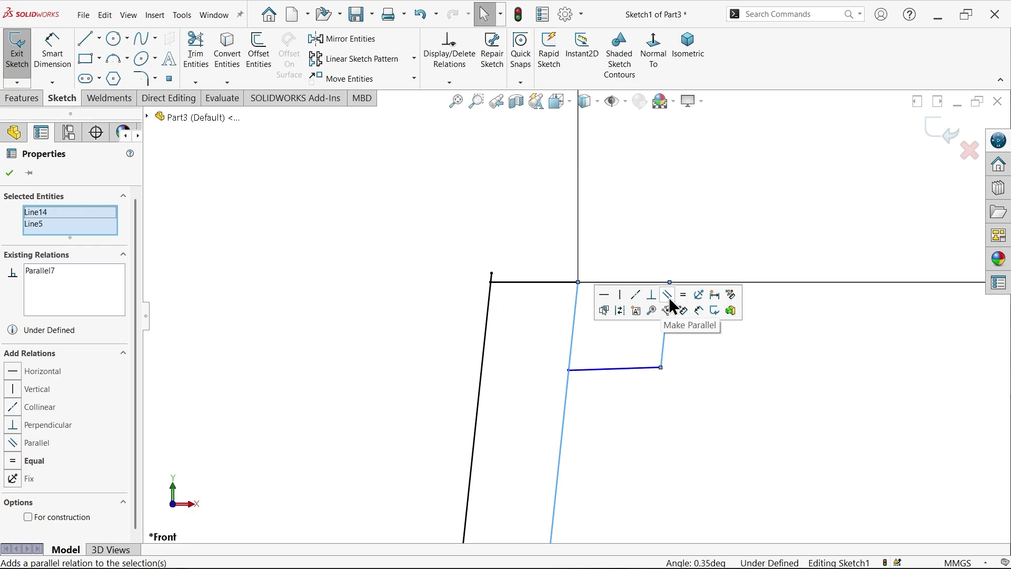
pyautogui.click(608, 392)
pyautogui.click(616, 369)
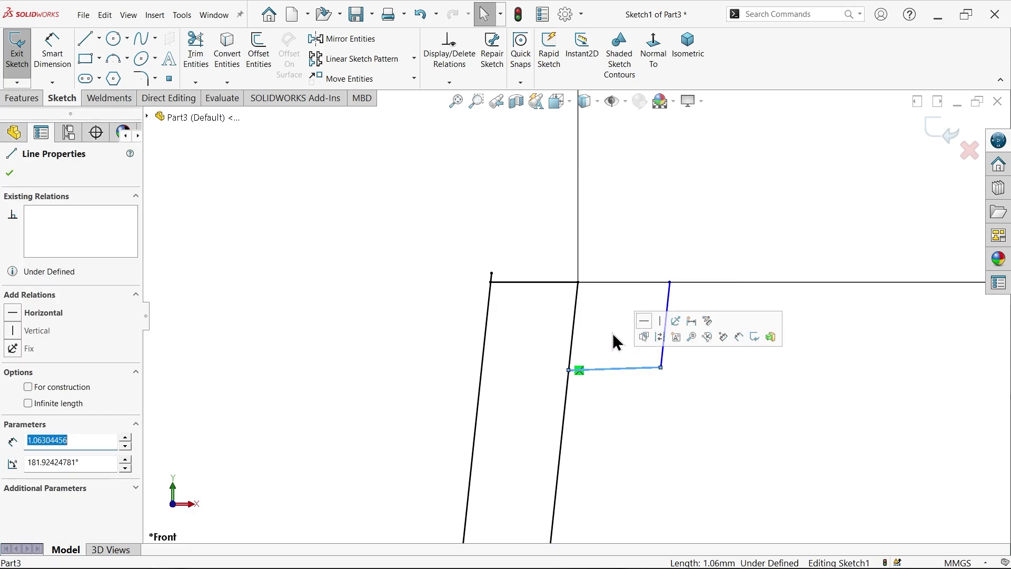
pyautogui.keyDown('ctrl'); pyautogui.click(571, 283); pyautogui.keyUp('ctrl')
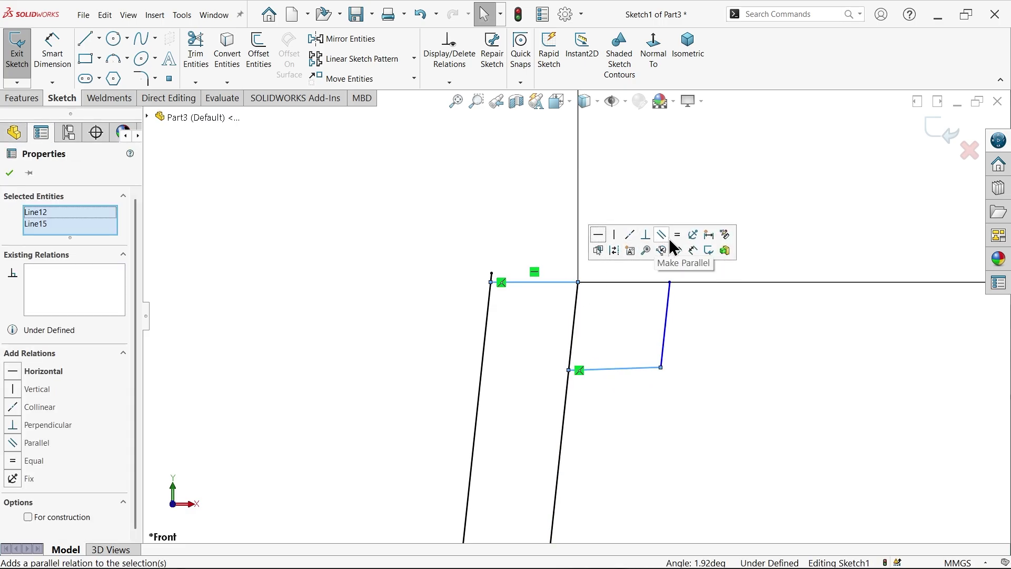
pyautogui.click(661, 235)
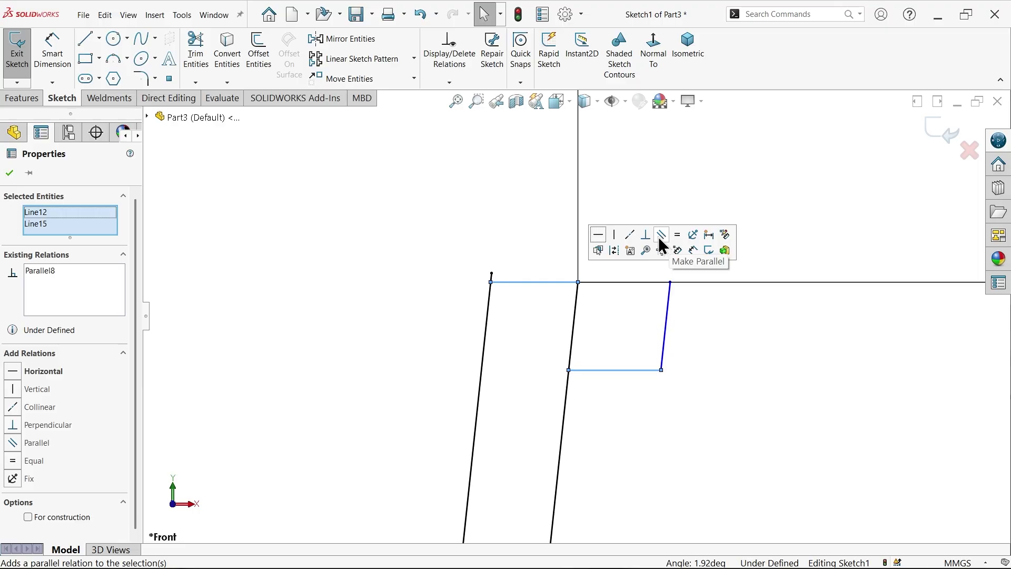
# Dimension the lip width from the inner wall top as 2.00 mm.
pyautogui.click(55, 55)
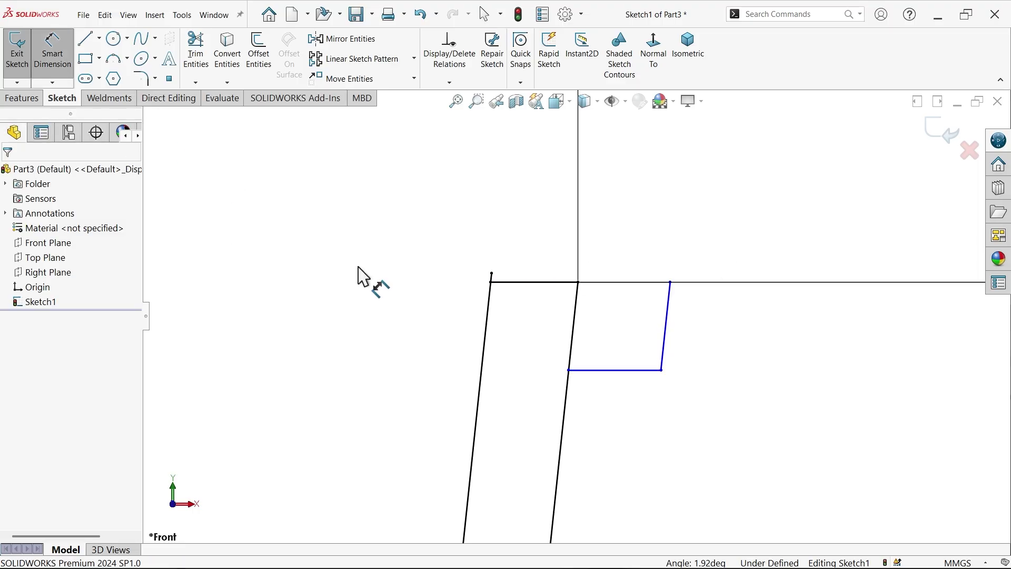
pyautogui.click(492, 282)
pyautogui.click(670, 282)
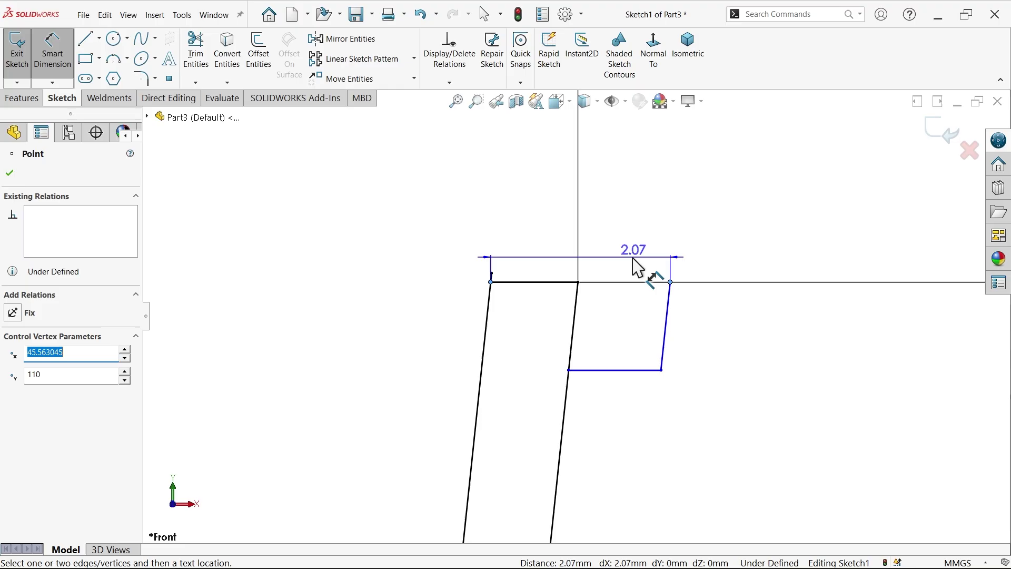
pyautogui.click(623, 255)
pyautogui.write('2')
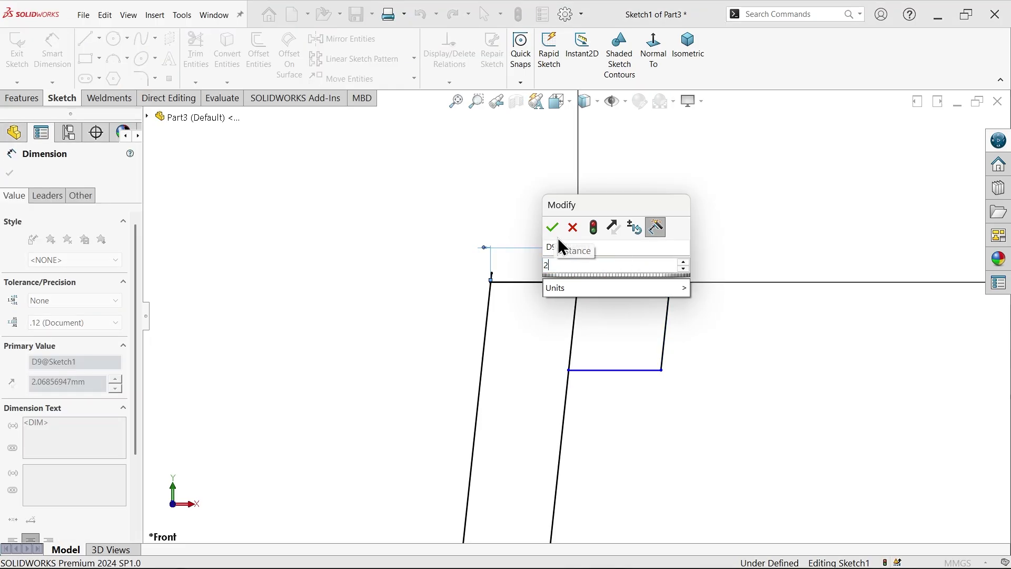
pyautogui.click(553, 227)
pyautogui.click(709, 333)
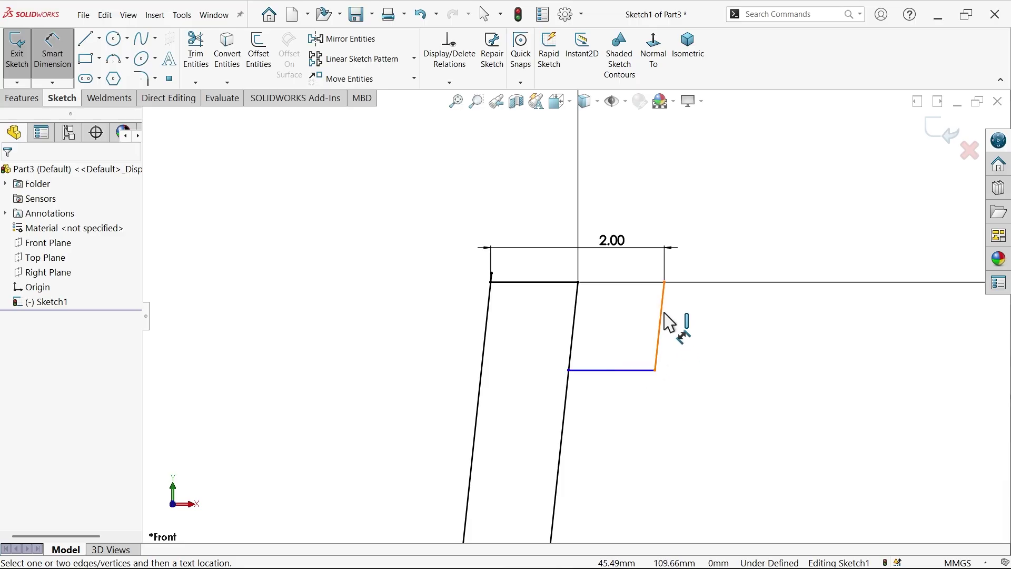
# Set the lip's right side dimension to 1.00 mm.
pyautogui.click(669, 322)
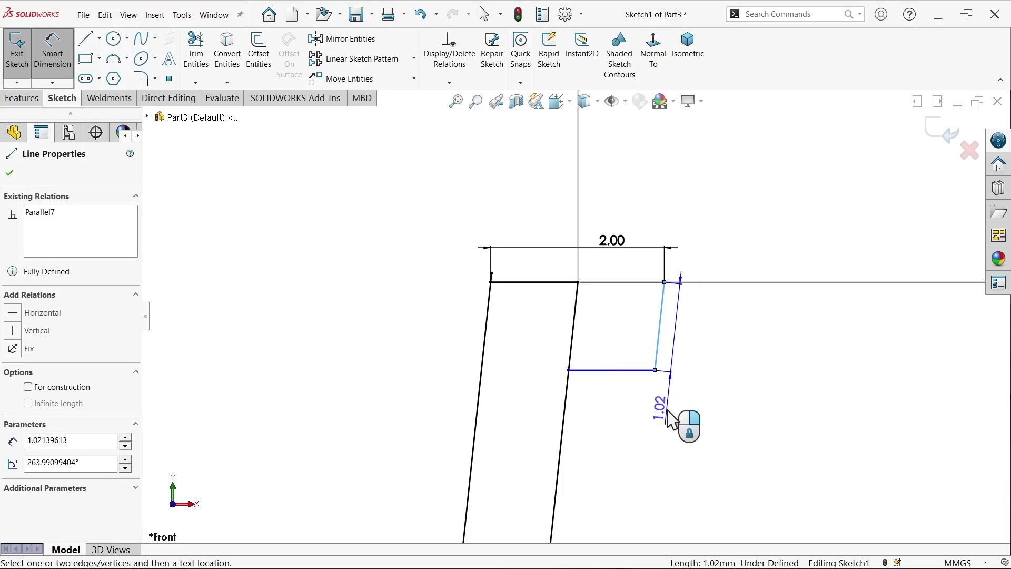
pyautogui.click(711, 424)
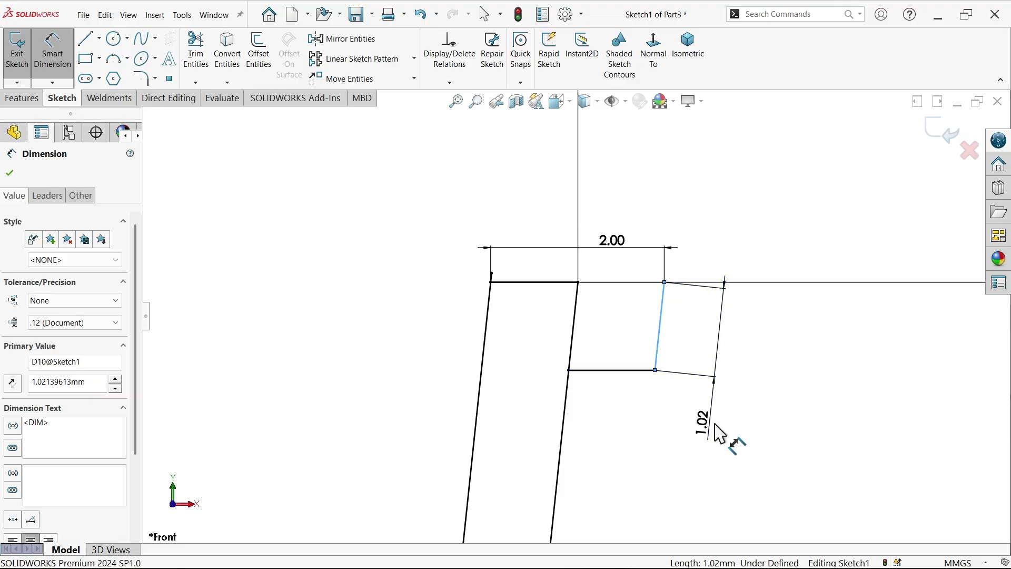
pyautogui.write('1')
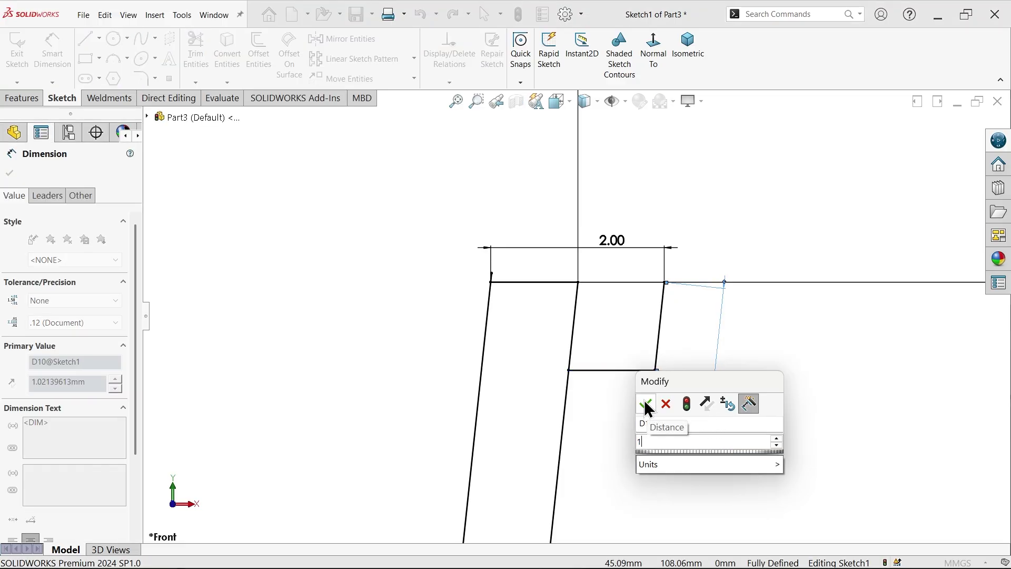
pyautogui.click(645, 403)
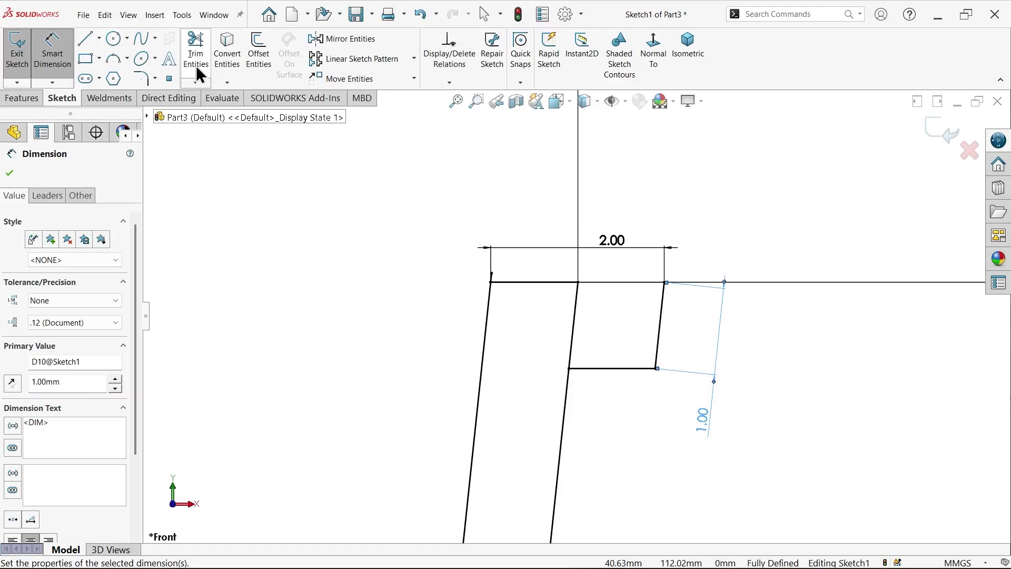
# Power-trim away the short slanted corner segment and the inner vertical segment at the rim.
pyautogui.click(194, 62)
pyautogui.scroll(-3, 512, 280)
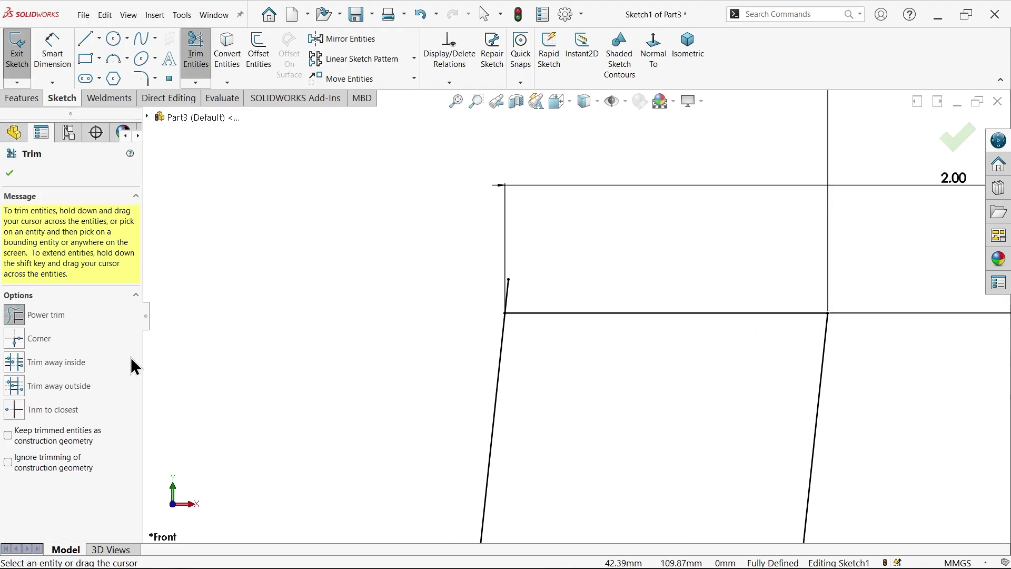
pyautogui.scroll(-4, 510, 297)
pyautogui.moveTo(560, 283); pyautogui.dragTo(551, 279)
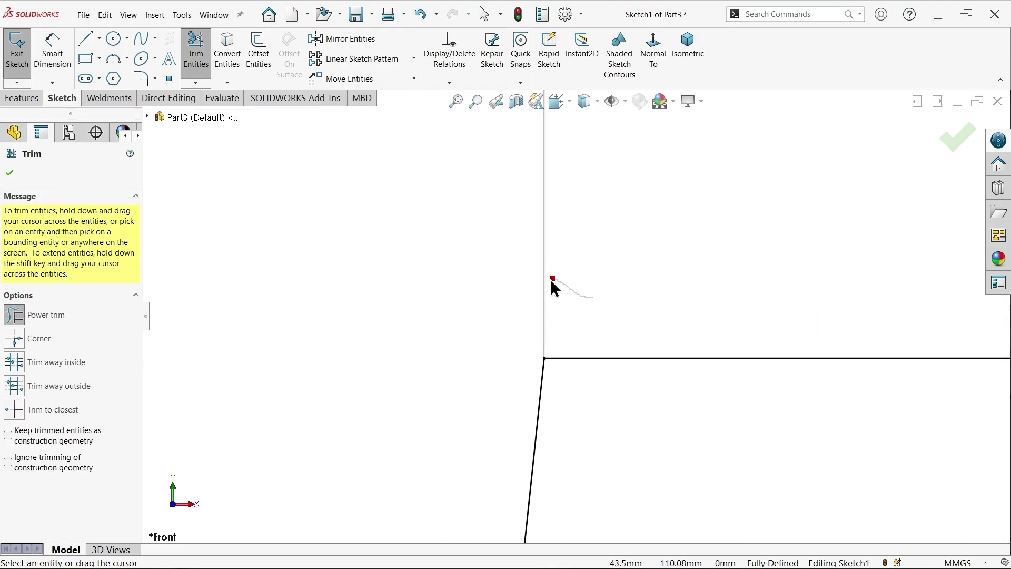
pyautogui.scroll(5, 501, 352)
pyautogui.scroll(-3, 658, 362)
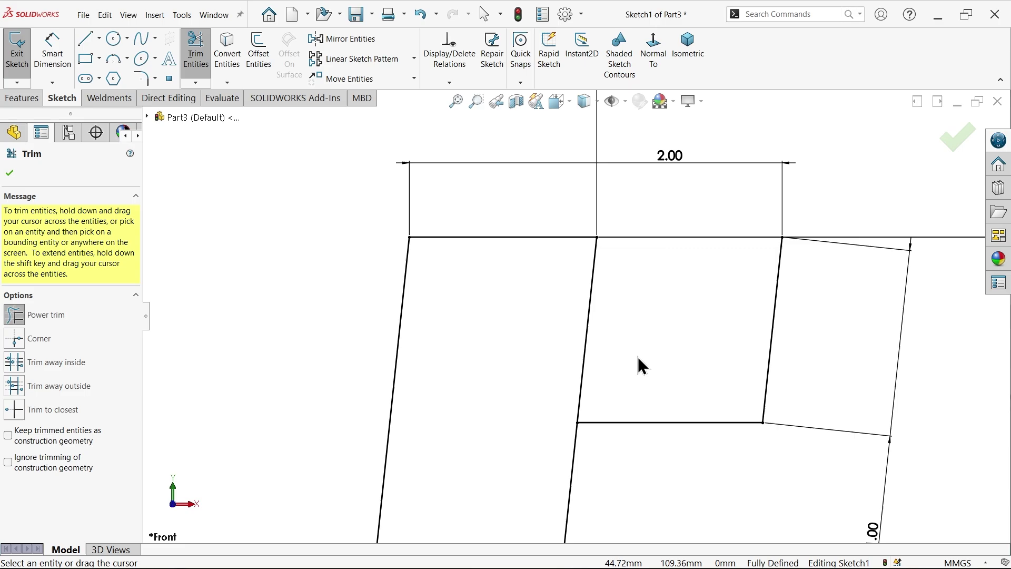
pyautogui.moveTo(633, 354); pyautogui.dragTo(556, 339)
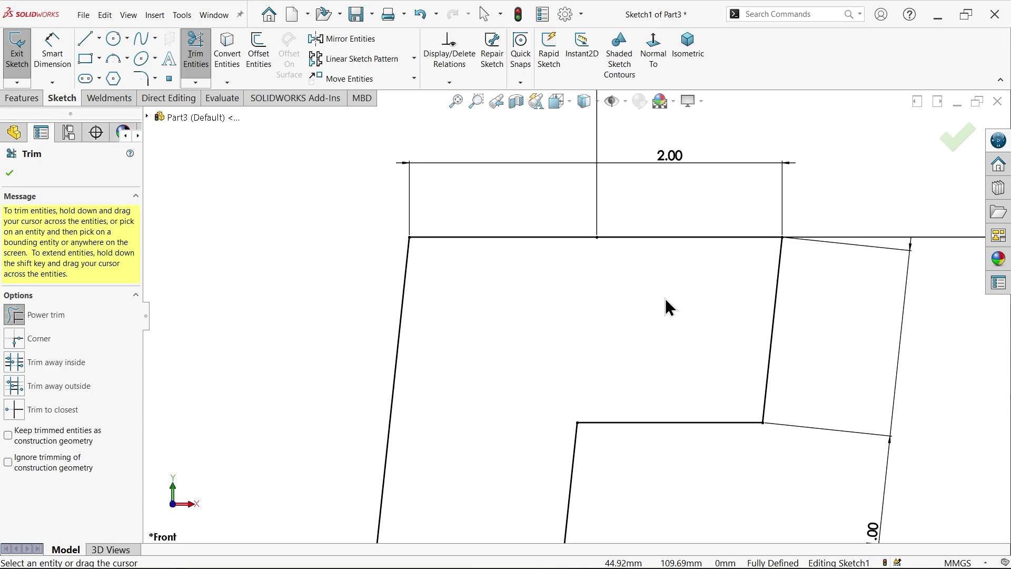
pyautogui.click(11, 175)
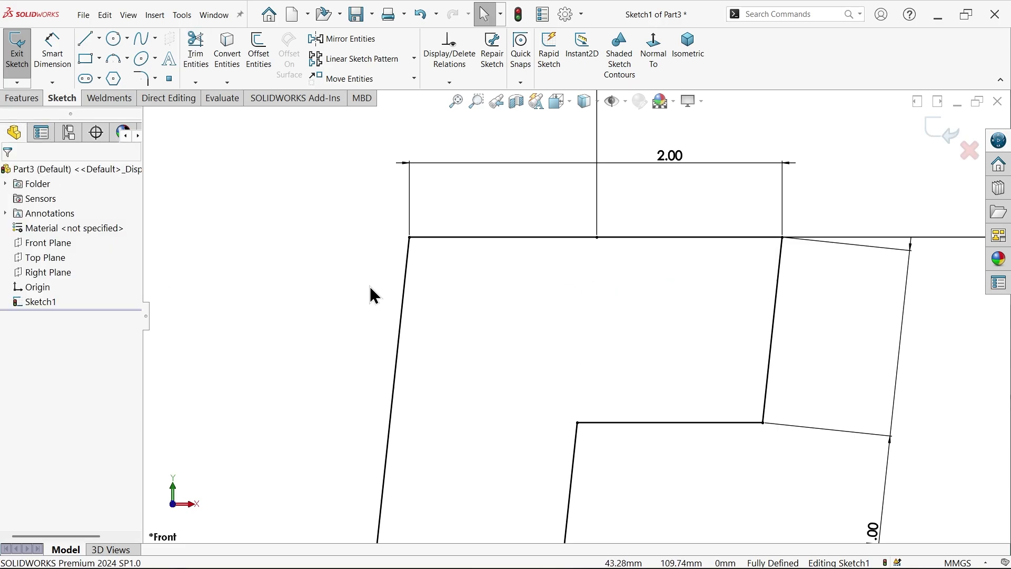
# Draw a closed four-sided profile against the mug's inner wall line below the rim.
pyautogui.scroll(5, 498, 290)
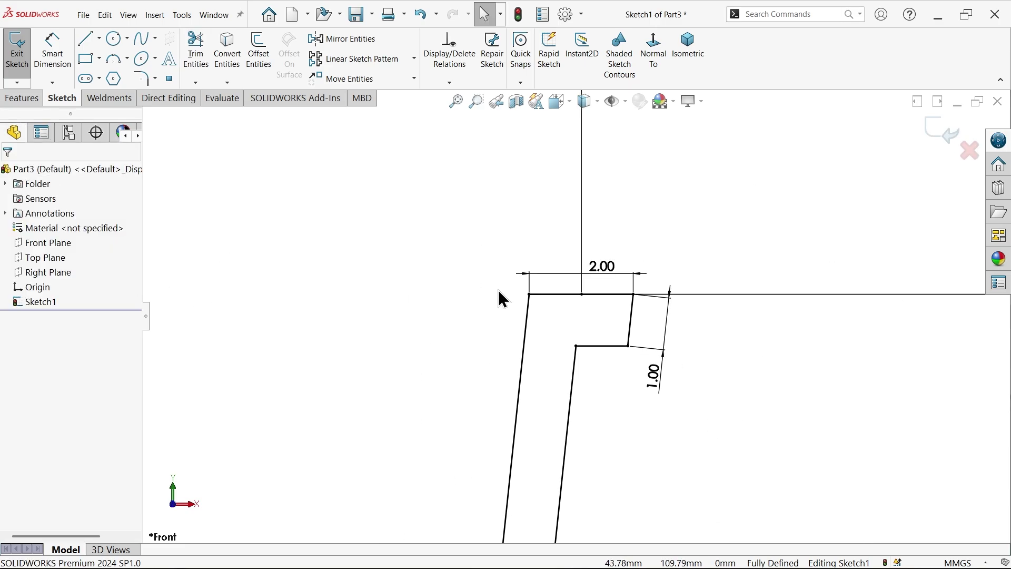
pyautogui.click(85, 38)
pyautogui.scroll(-2, 593, 413)
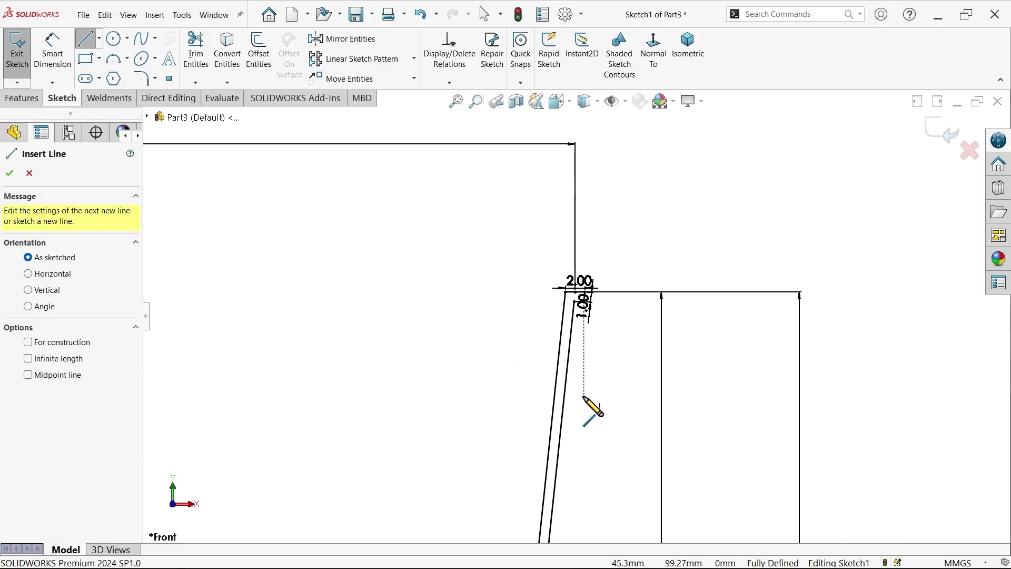
pyautogui.click(552, 344)
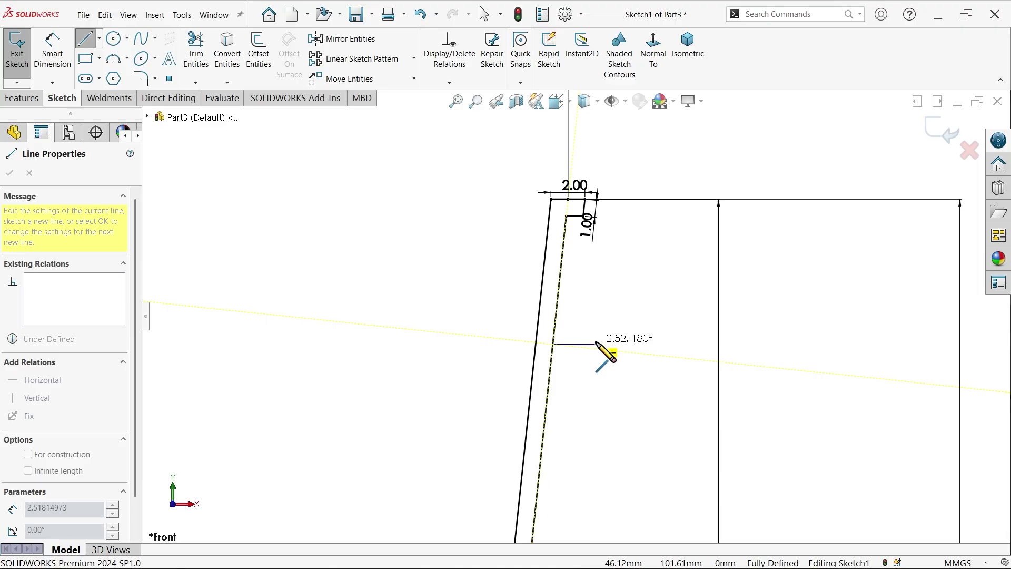
pyautogui.click(595, 344)
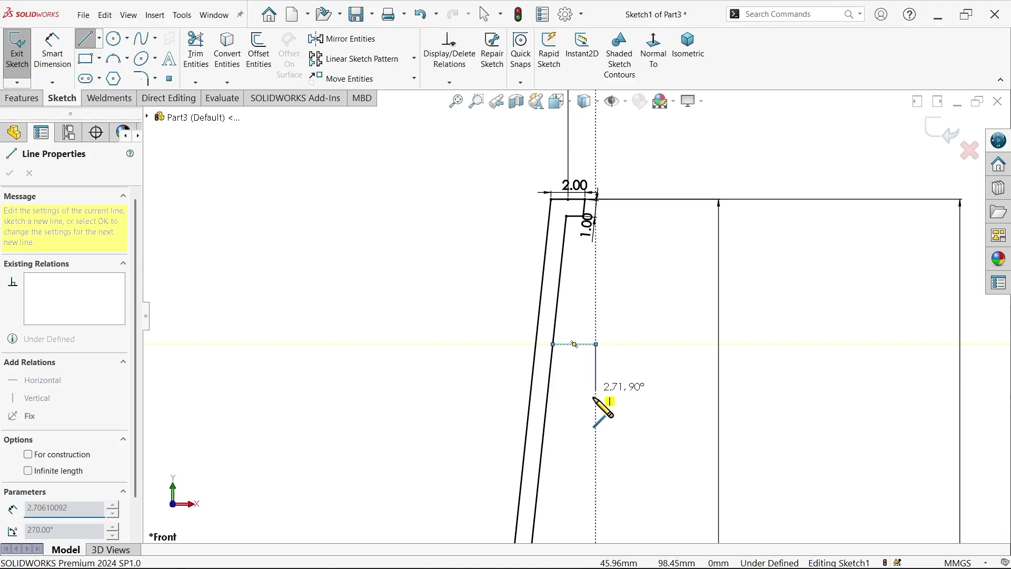
pyautogui.click(579, 493)
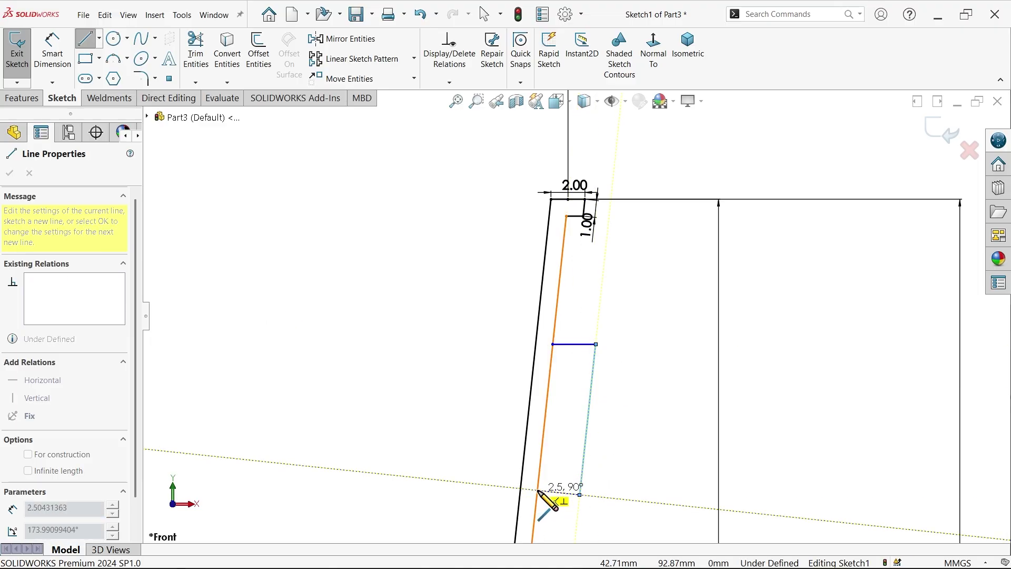
pyautogui.click(537, 491)
pyautogui.press('Escape')
pyautogui.scroll(-1, 587, 369)
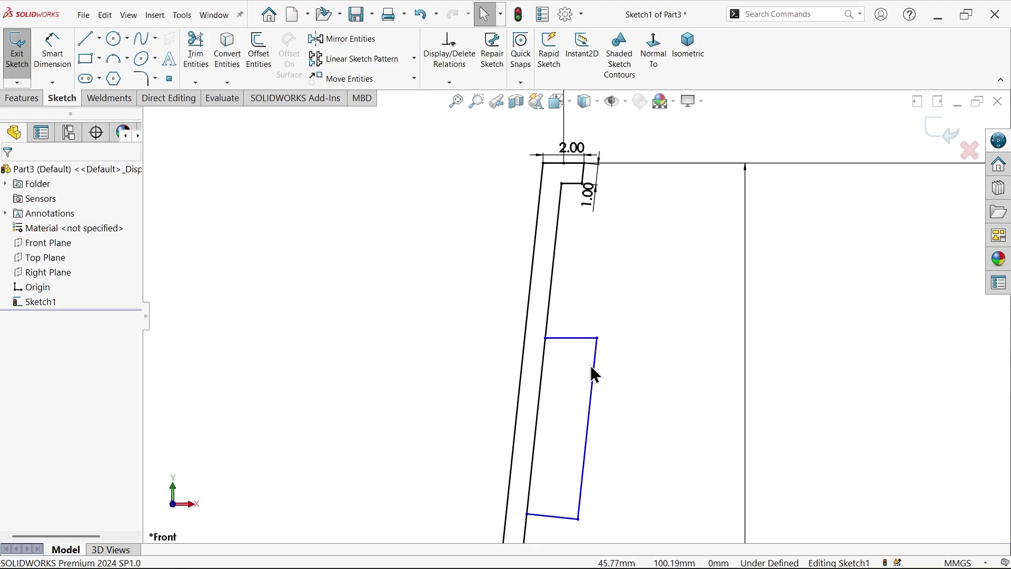
pyautogui.scroll(-1, 591, 399)
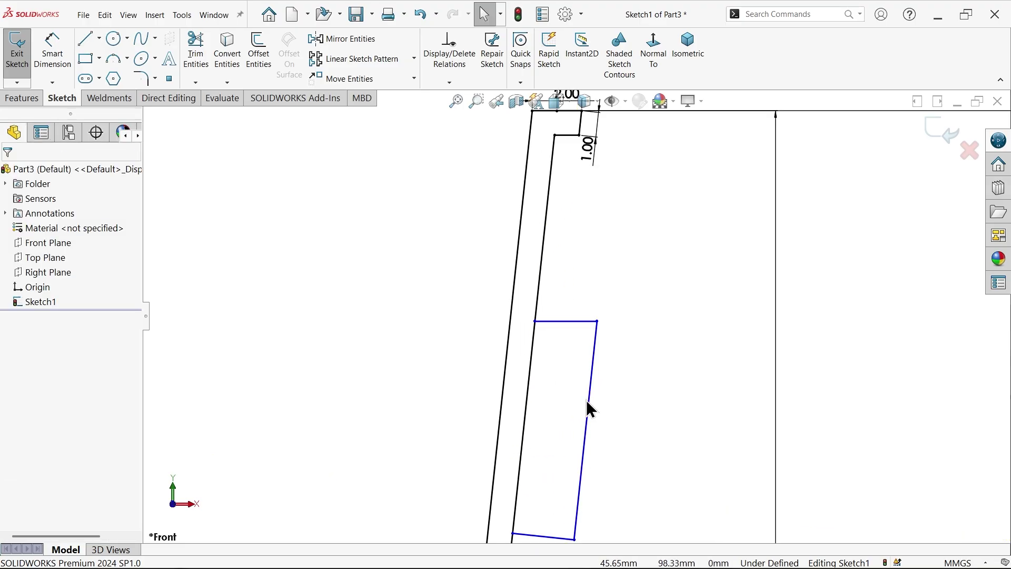
# Add a horizontal relation to the profile's bottom edge and Delete All its conflicting relations.
pyautogui.click(597, 409)
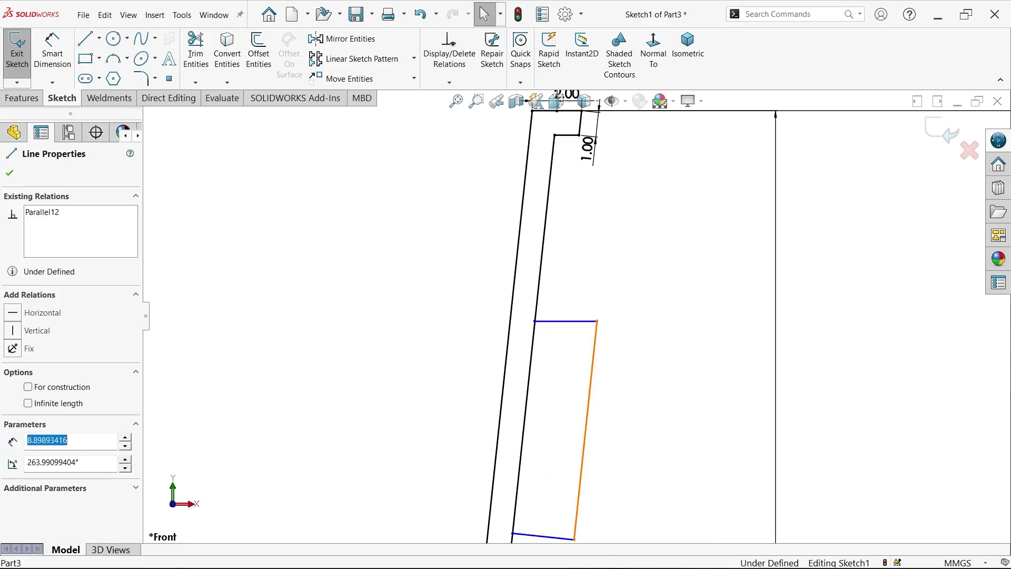
pyautogui.keyDown('ctrl'); pyautogui.click(530, 411); pyautogui.keyUp('ctrl')
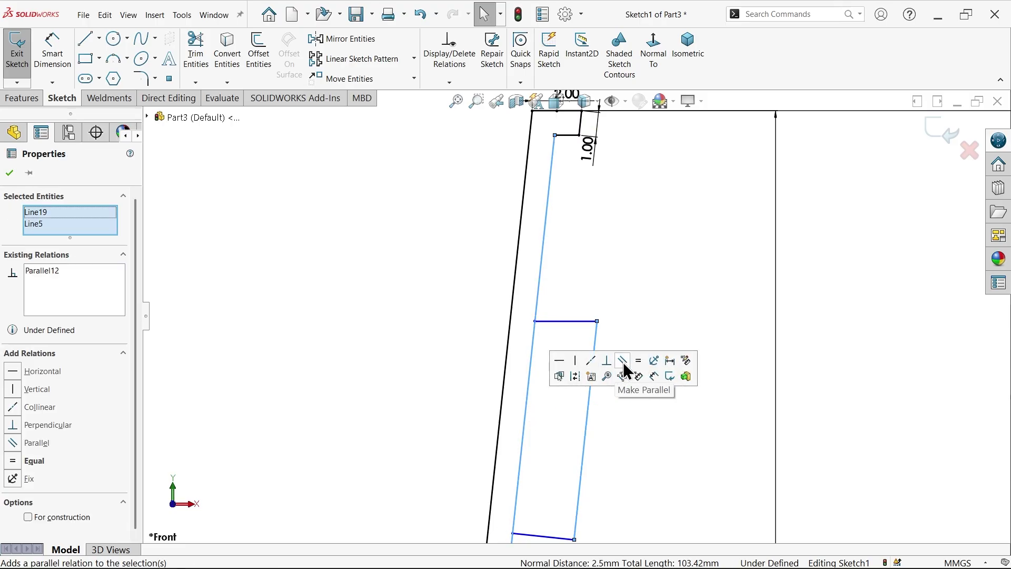
pyautogui.scroll(2, 598, 282)
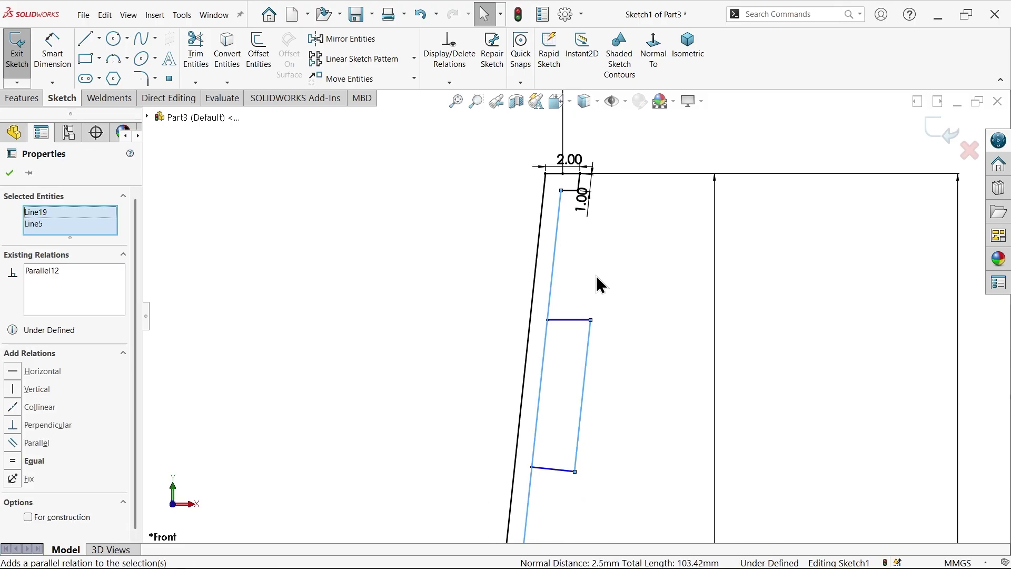
pyautogui.click(567, 332)
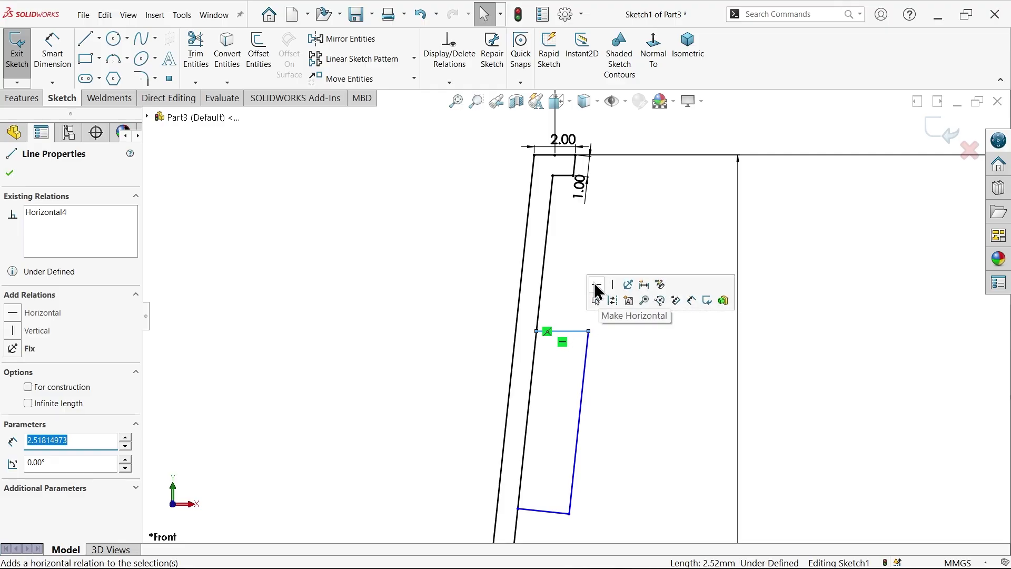
pyautogui.click(546, 513)
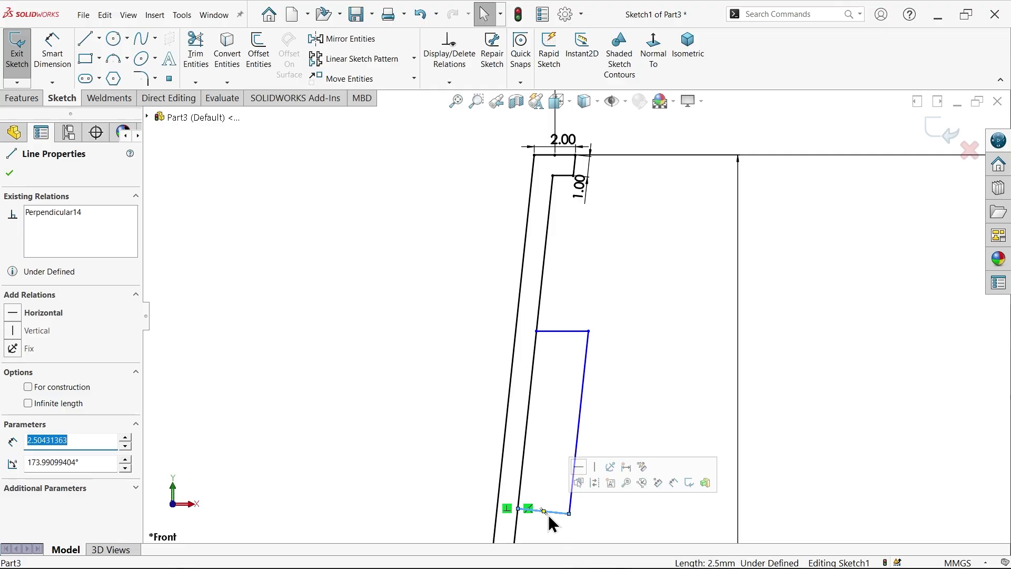
pyautogui.click(579, 468)
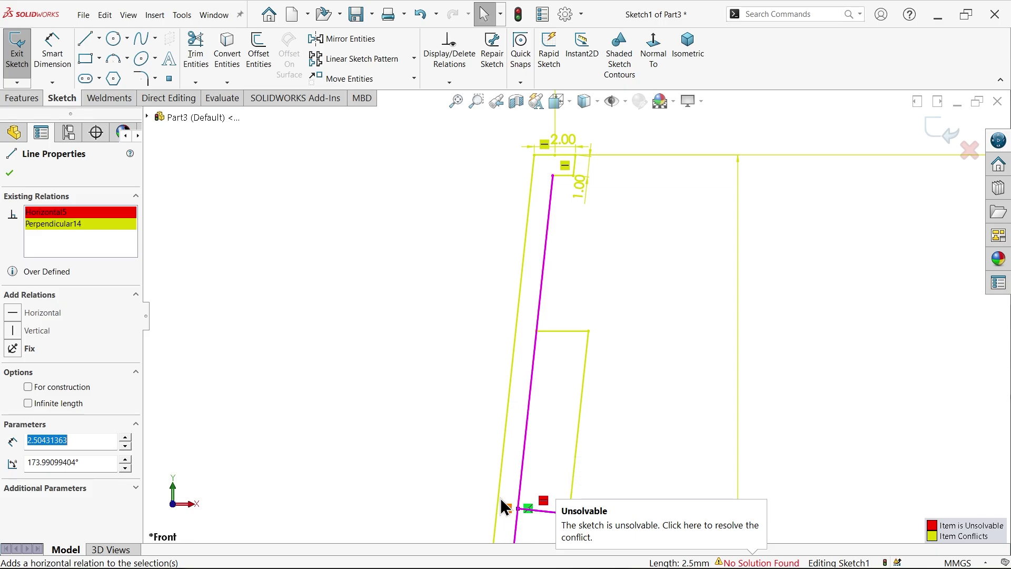
pyautogui.rightClick(58, 238)
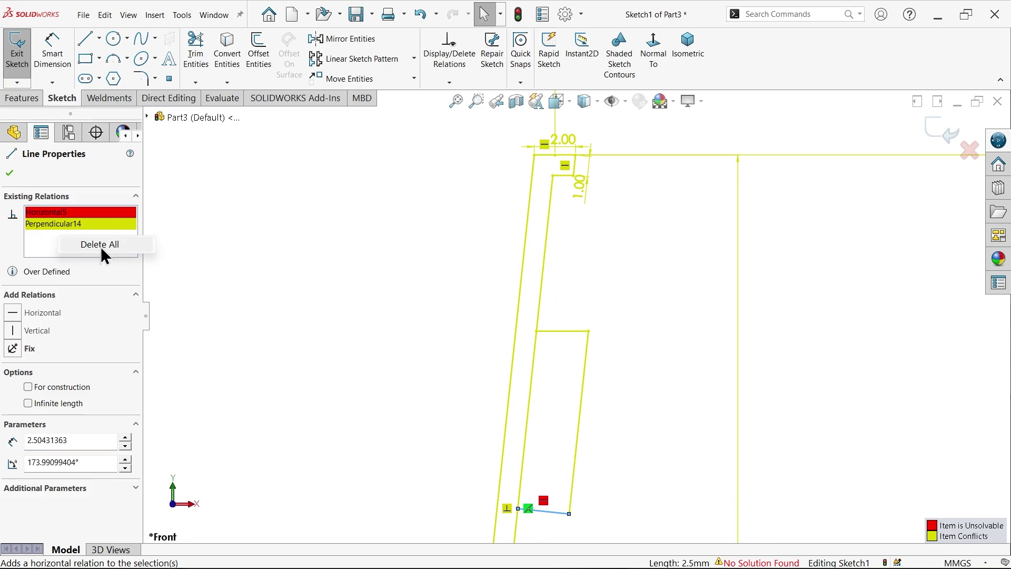
pyautogui.click(100, 246)
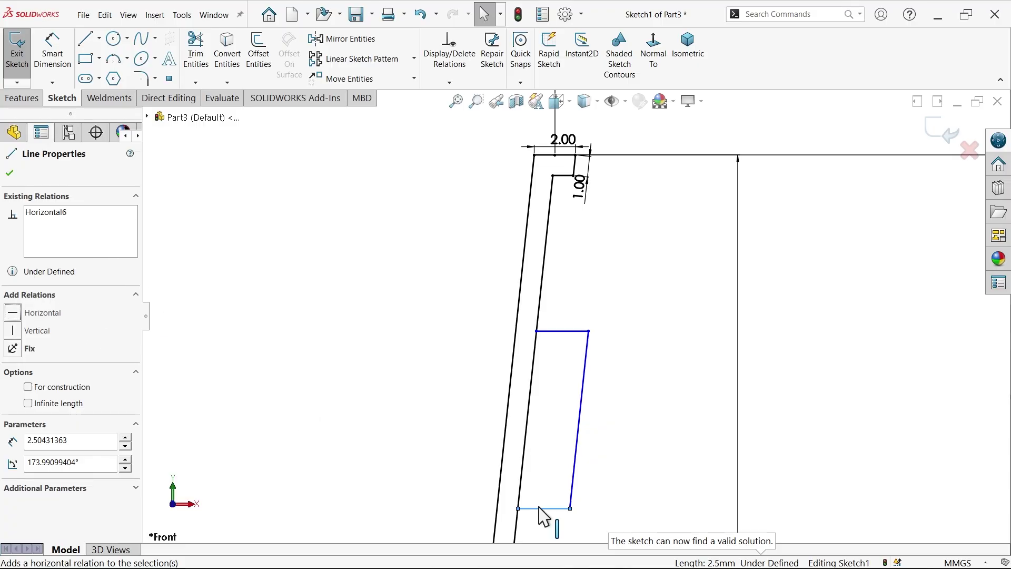
# Dimension the profile's right edge 3 mm from the inner wall line.
pyautogui.click(10, 175)
pyautogui.scroll(2, 526, 390)
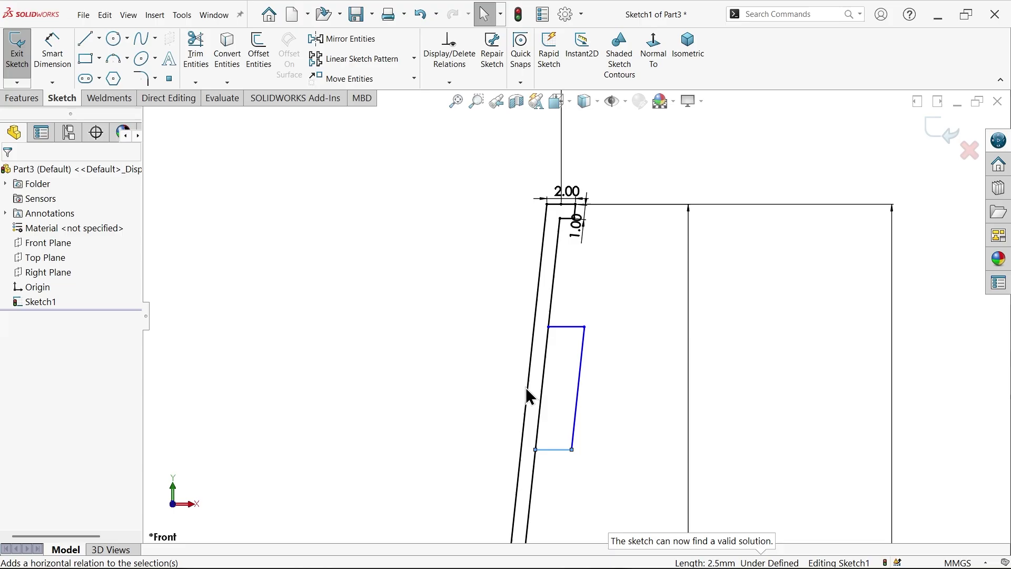
pyautogui.click(53, 52)
pyautogui.scroll(-2, 550, 452)
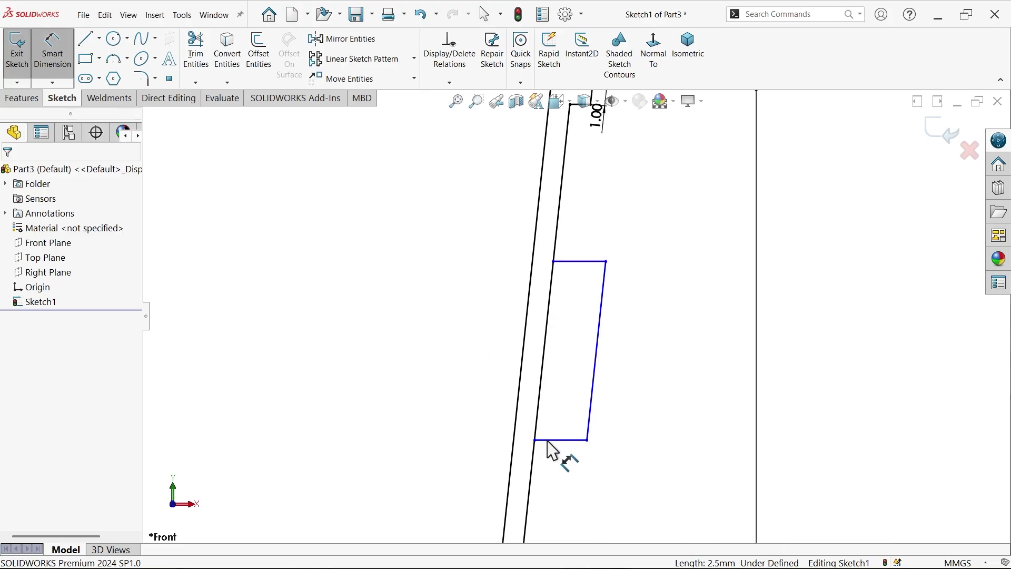
pyautogui.click(592, 410)
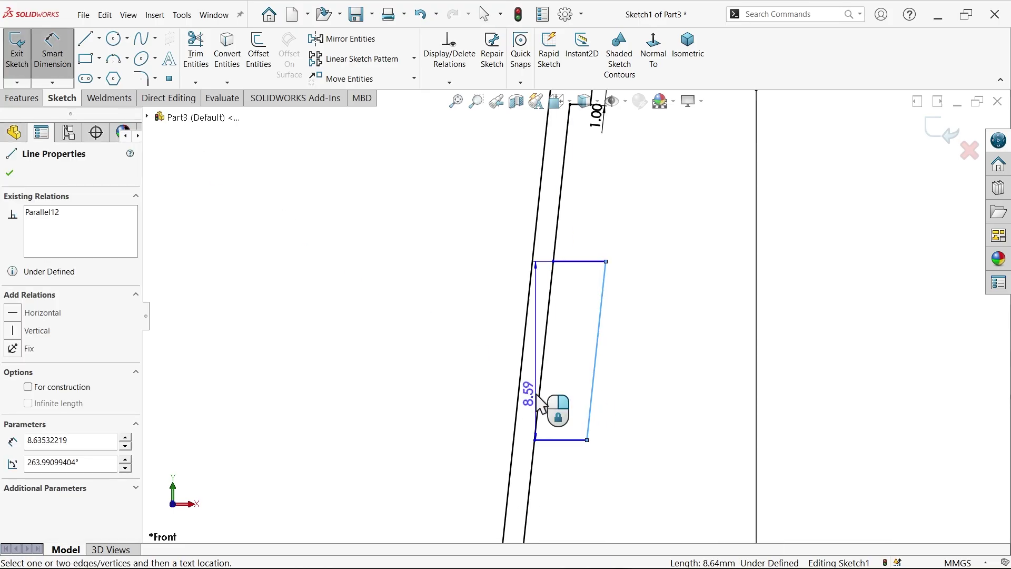
pyautogui.click(539, 402)
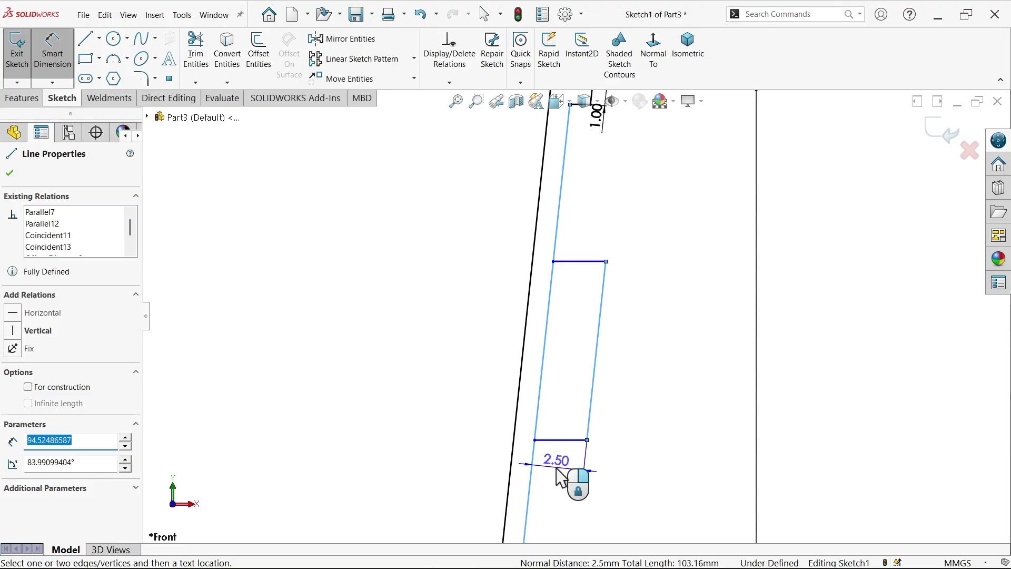
pyautogui.click(559, 470)
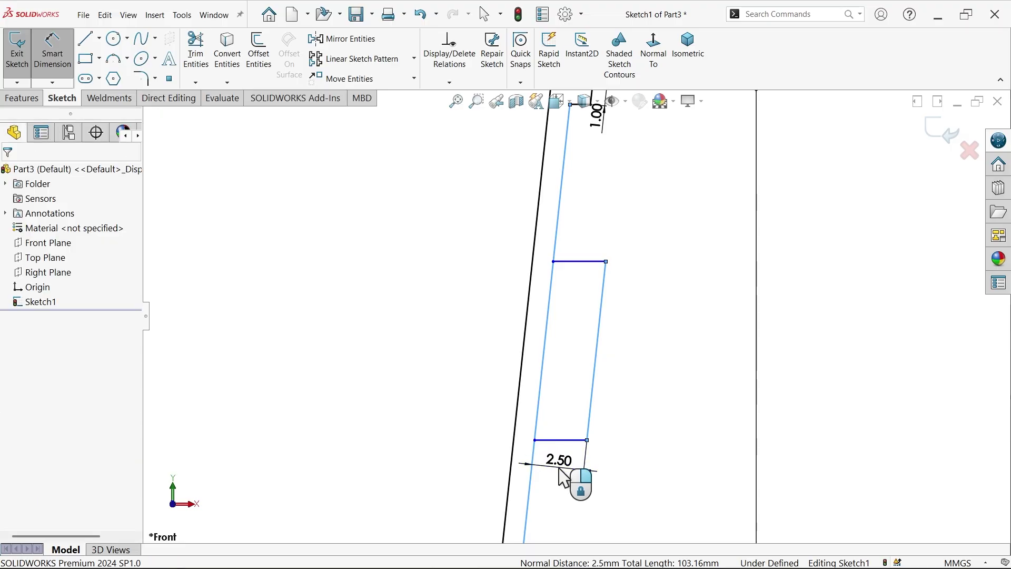
pyautogui.write('3.00mm')
pyautogui.press('Return')
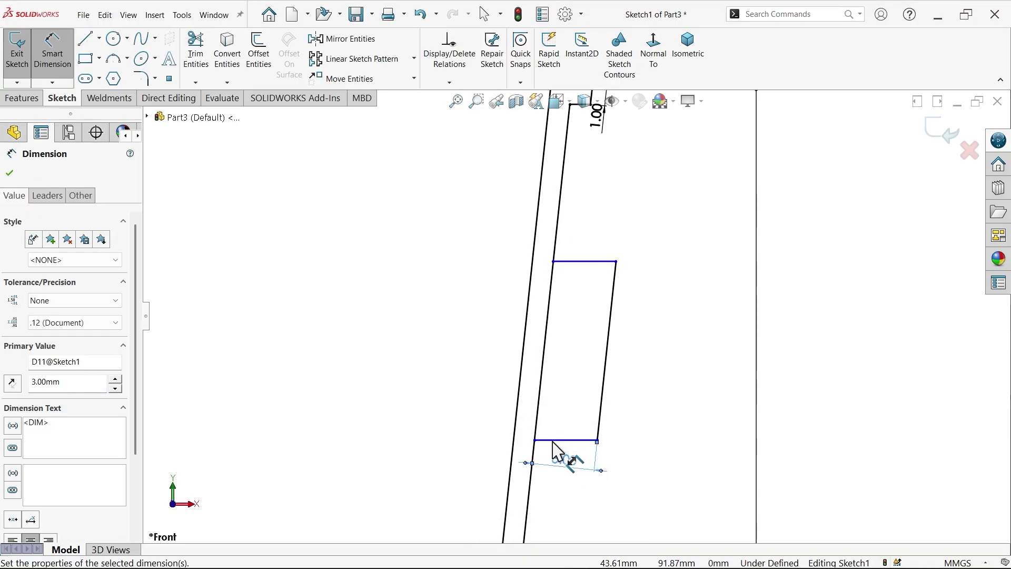
# Set the profile's height dimension to 25 mm.
pyautogui.click(606, 354)
pyautogui.click(662, 340)
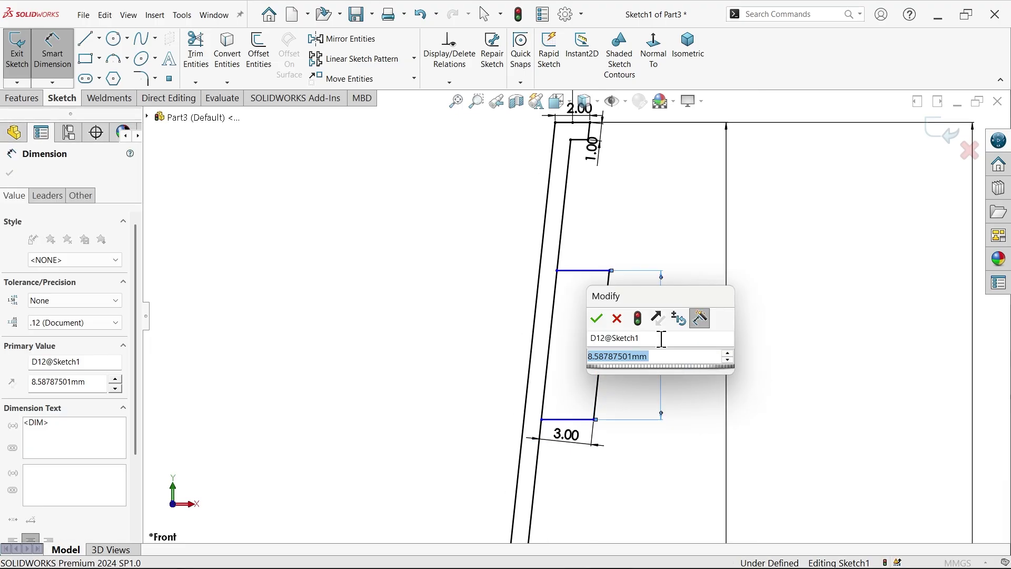
pyautogui.press('Return')
pyautogui.write('25')
pyautogui.press('Return')
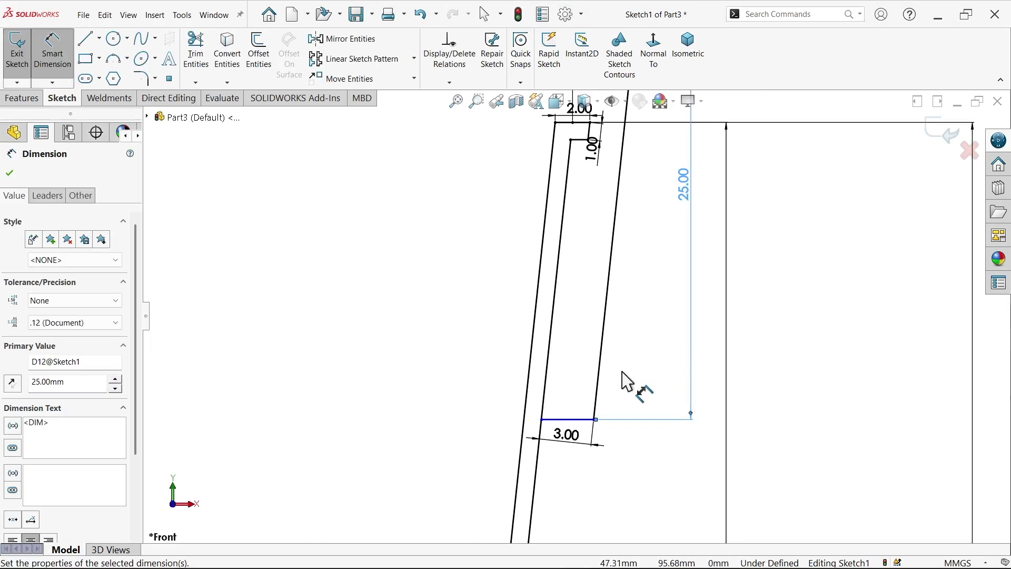
pyautogui.scroll(5, 621, 379)
pyautogui.scroll(-2, 592, 243)
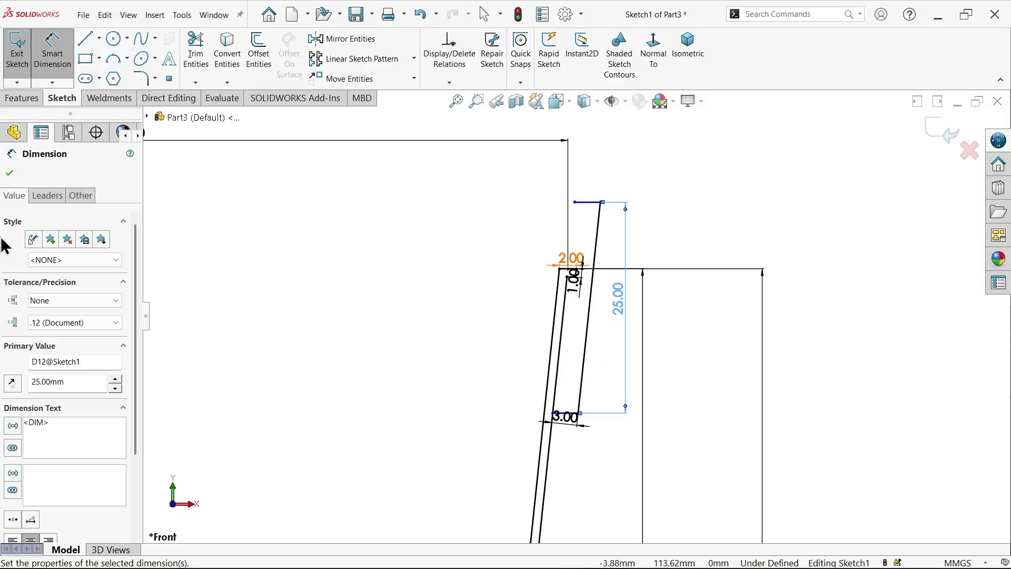
pyautogui.click(12, 174)
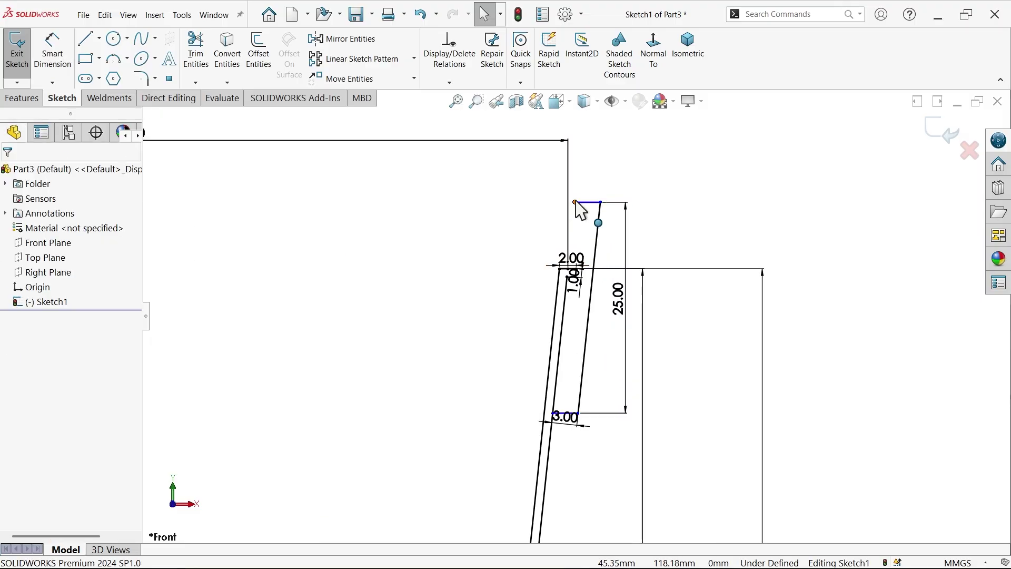
# Dimension the step line 16 mm below the rim, fully defining the sketch.
pyautogui.moveTo(575, 202)
pyautogui.mouseDown()
pyautogui.moveTo(572, 345)
pyautogui.moveTo(558, 363)
pyautogui.mouseUp()
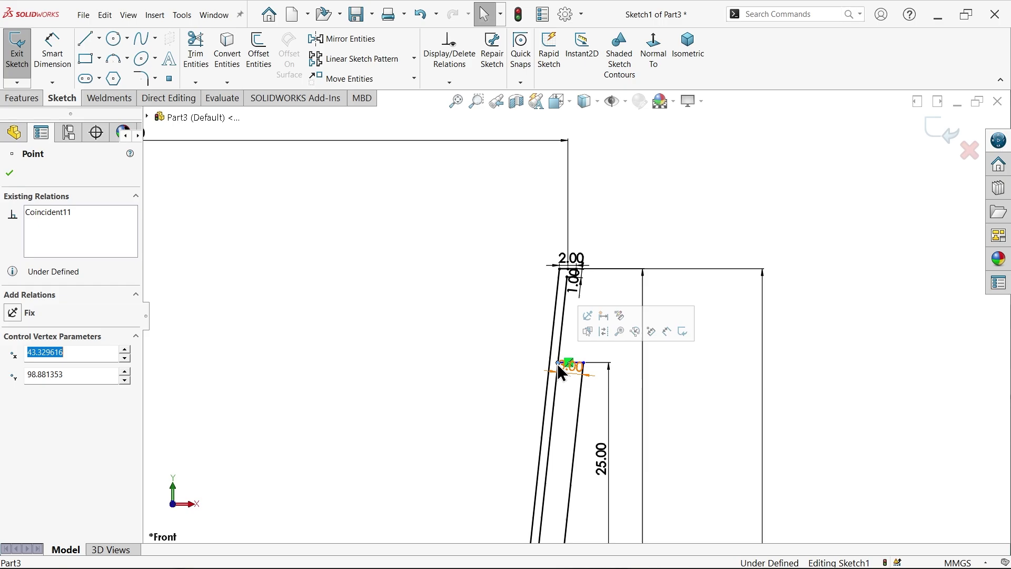
pyautogui.click(52, 55)
pyautogui.hotkey('ctrl', 'z')
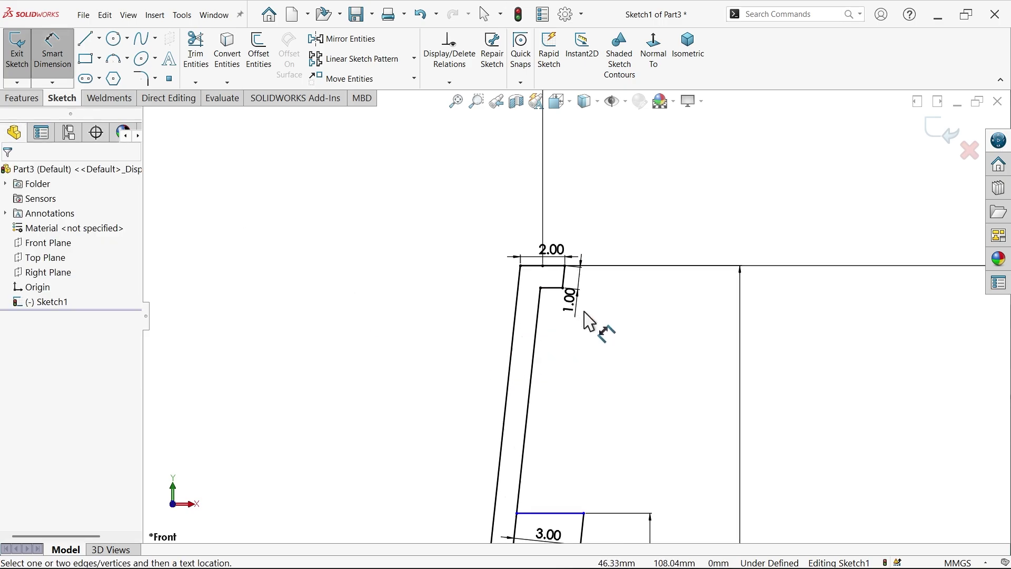
pyautogui.scroll(-2, 588, 320)
pyautogui.scroll(-3, 542, 271)
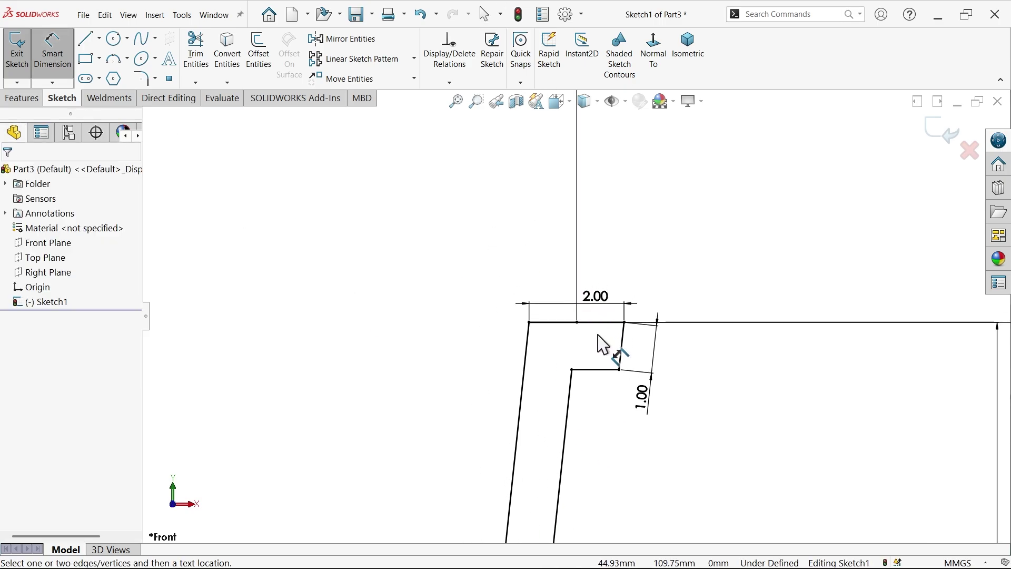
pyautogui.click(595, 369)
pyautogui.scroll(4, 604, 364)
pyautogui.scroll(-3, 620, 413)
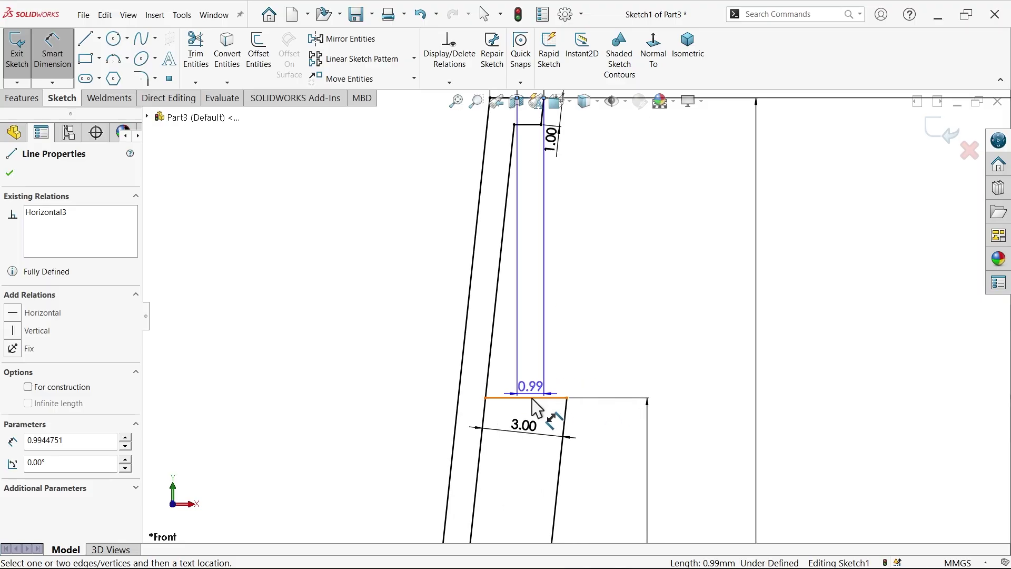
pyautogui.hotkey('ctrl', 'z')
pyautogui.click(539, 398)
pyautogui.scroll(3, 653, 322)
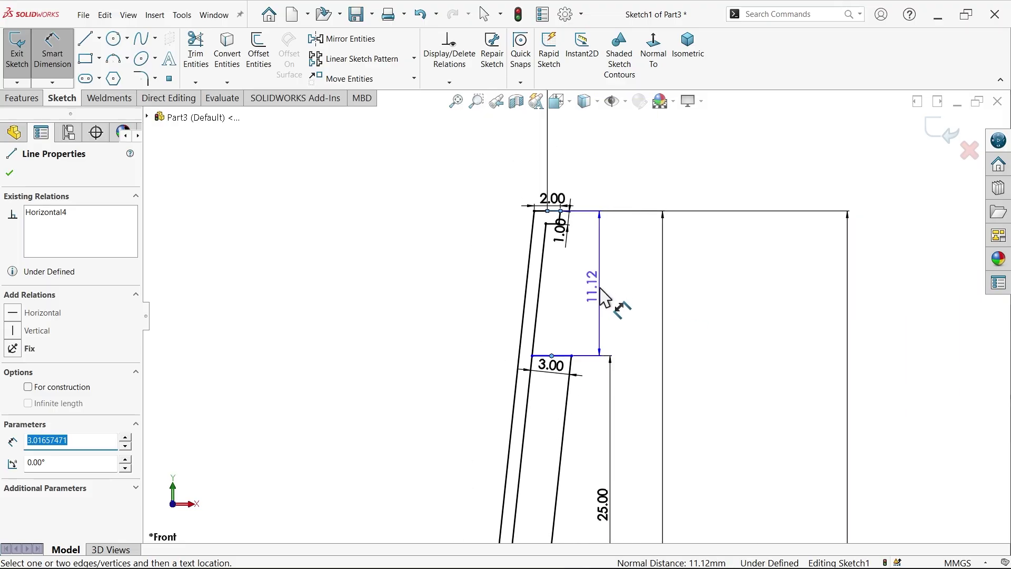
pyautogui.click(603, 297)
pyautogui.write('16')
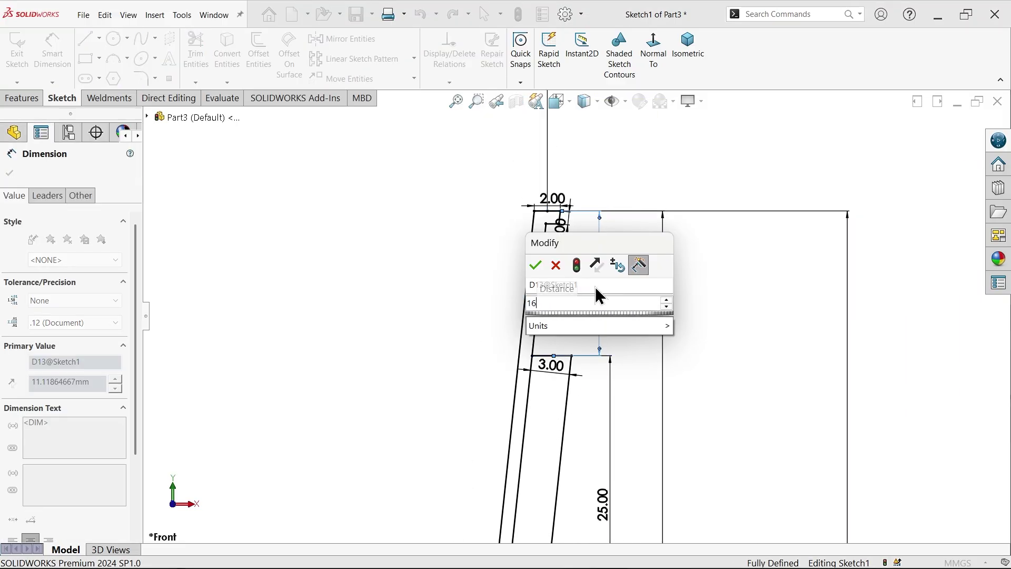
pyautogui.click(537, 266)
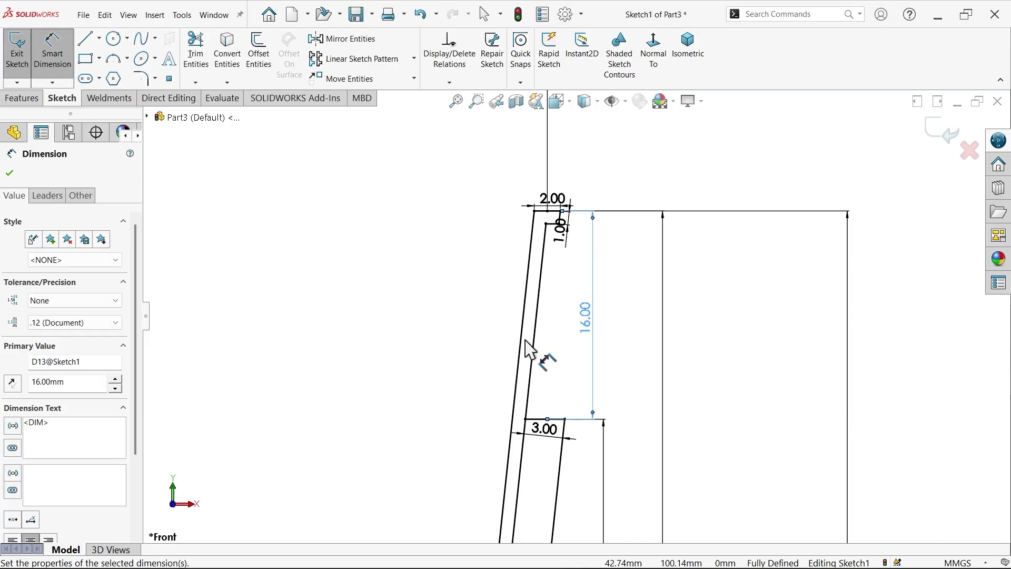
pyautogui.scroll(5, 527, 350)
pyautogui.scroll(-2, 592, 361)
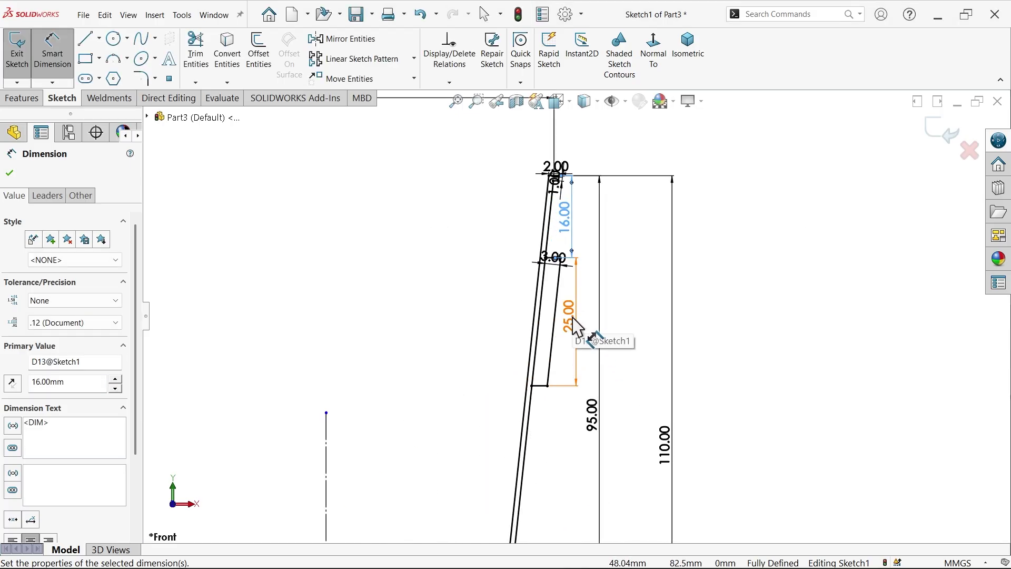
pyautogui.scroll(-2, 577, 331)
pyautogui.scroll(3, 577, 330)
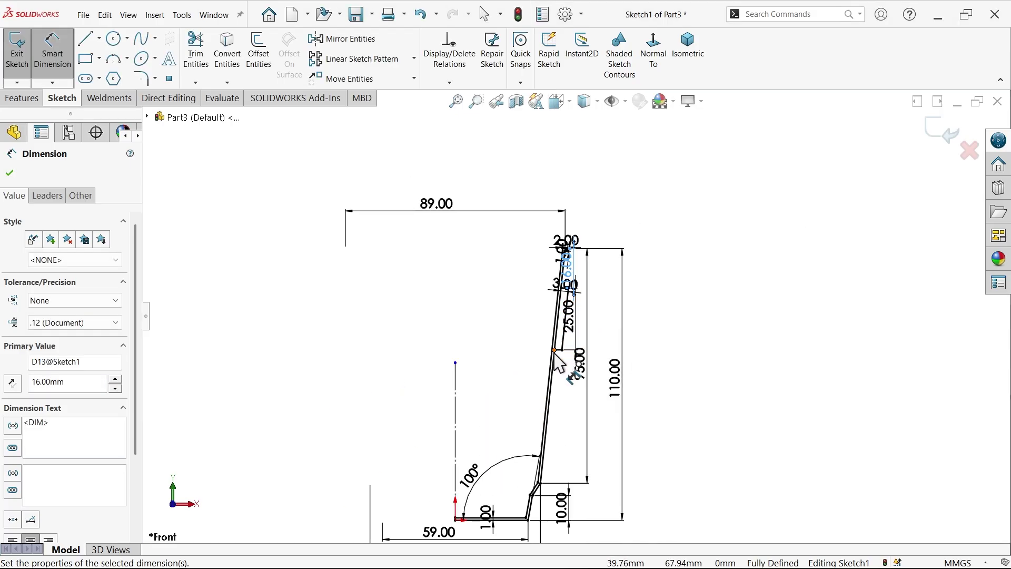
# Start a Revolved Boss/Base about the vertical centreline with Thin Feature turned off.
pyautogui.scroll(-1, 573, 321)
pyautogui.scroll(-2, 548, 279)
pyautogui.scroll(-2, 548, 274)
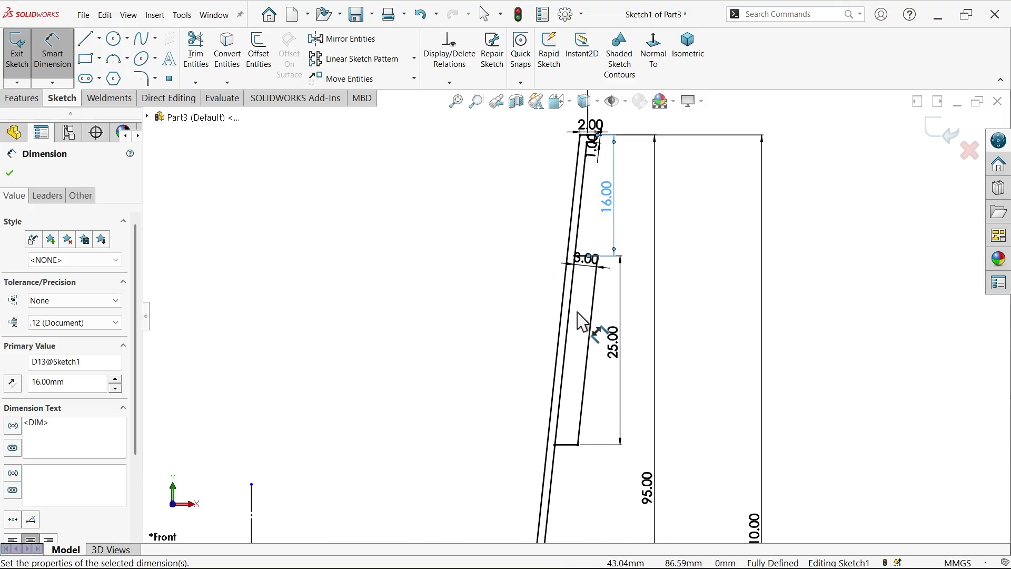
pyautogui.click(23, 99)
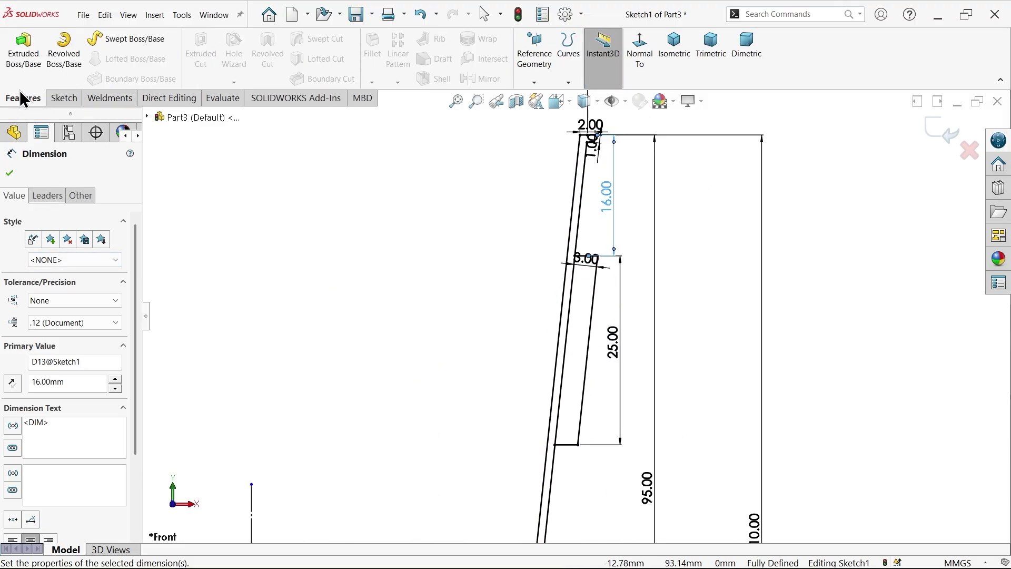
pyautogui.click(64, 73)
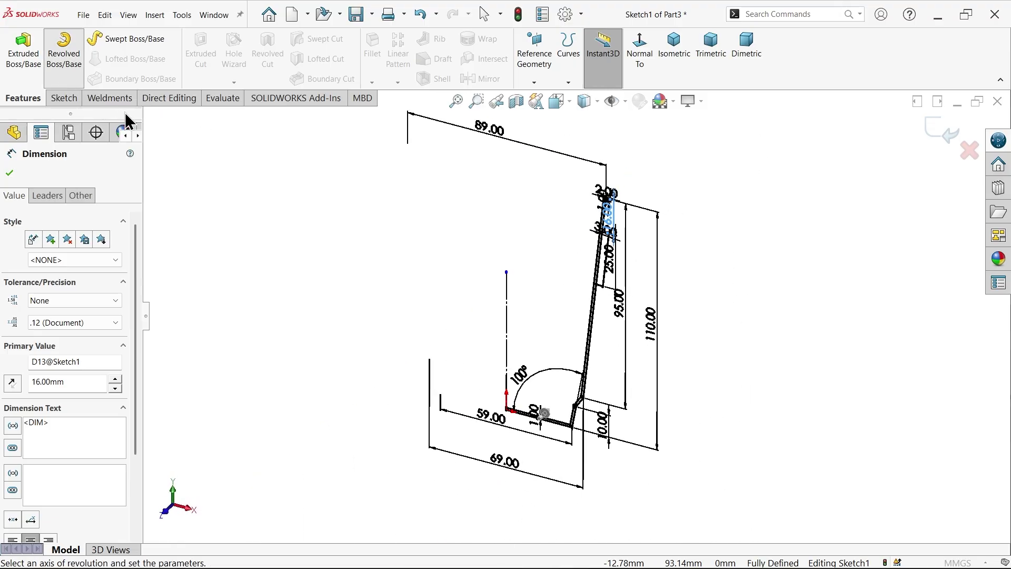
pyautogui.scroll(-2, 553, 331)
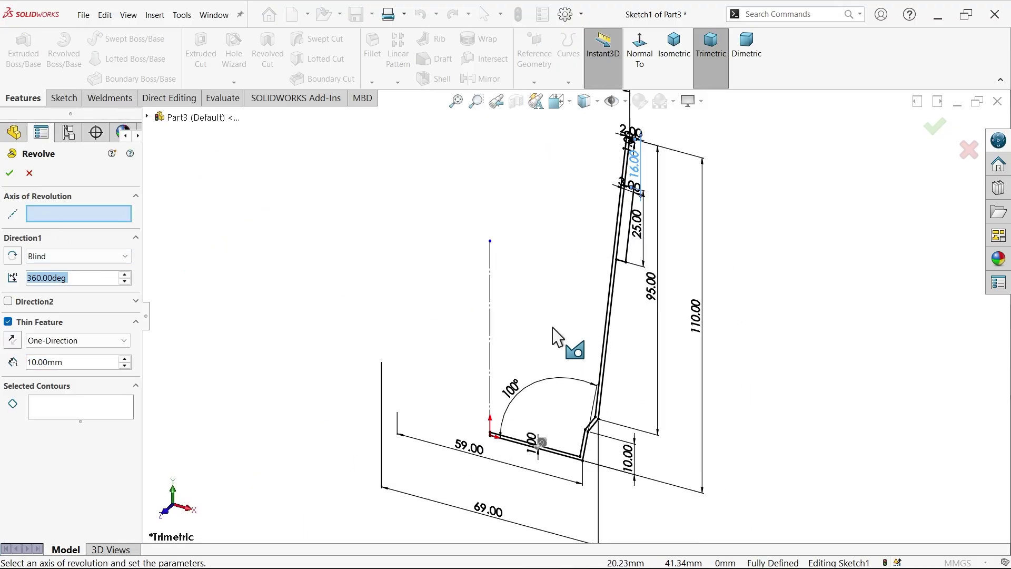
pyautogui.click(490, 286)
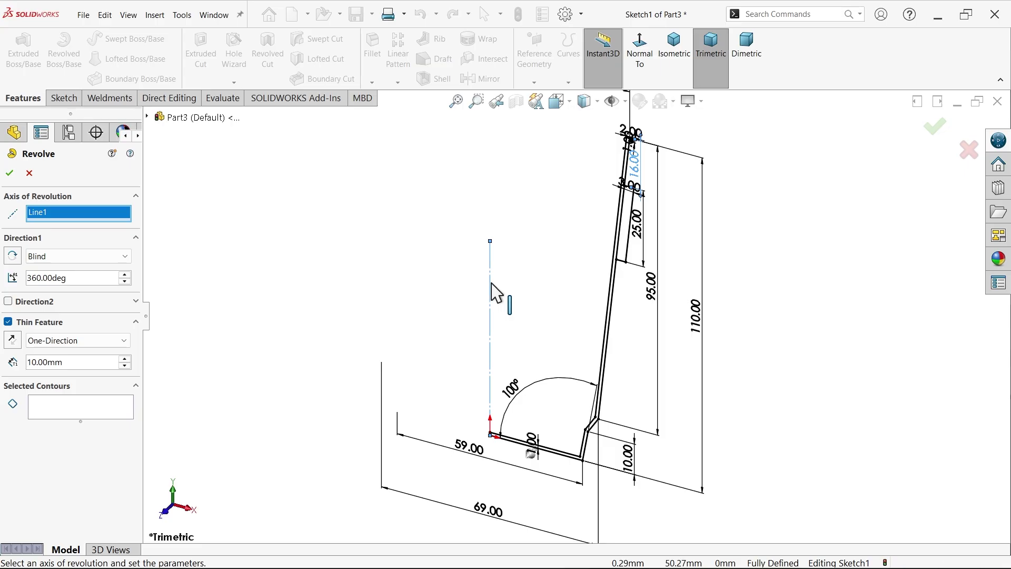
pyautogui.click(8, 322)
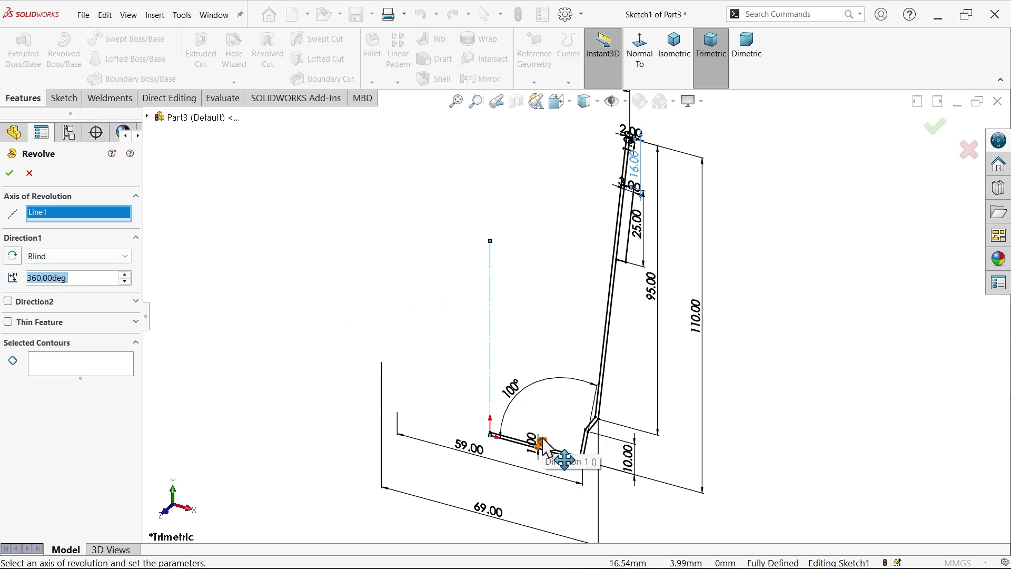
# Select the thin wall strip and the thickened band regions as the revolve's contours.
pyautogui.click(64, 368)
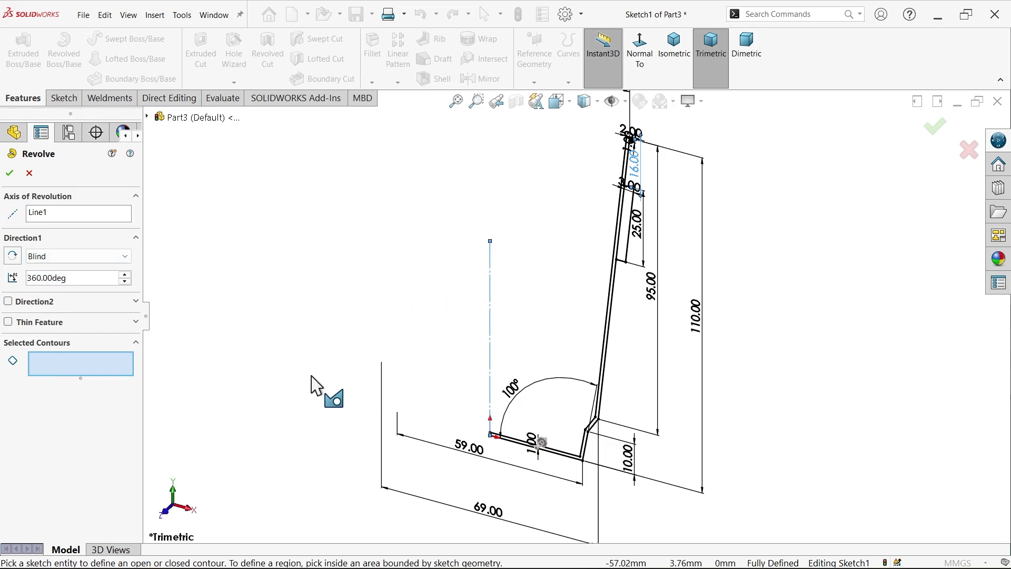
pyautogui.scroll(-2, 560, 345)
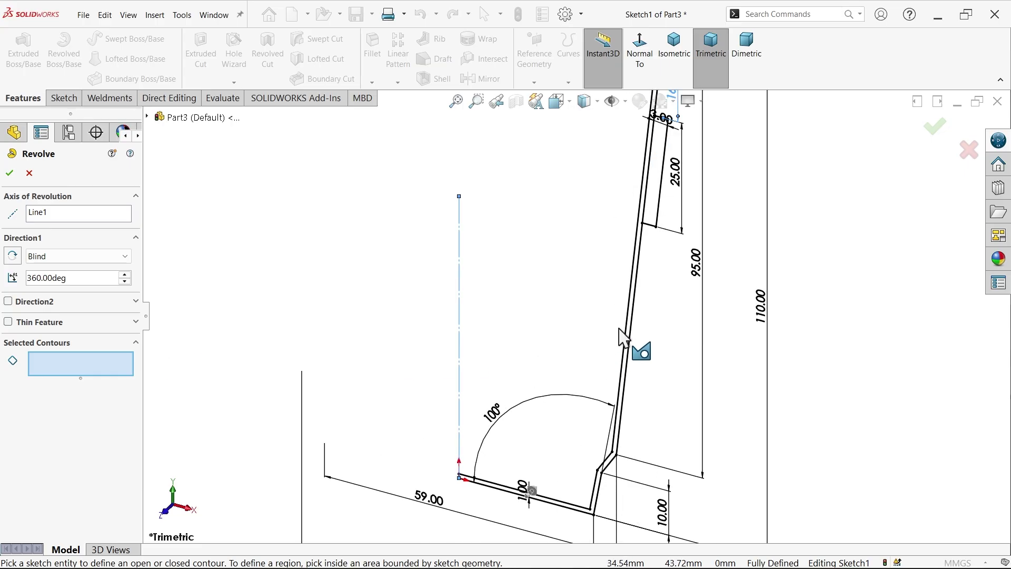
pyautogui.scroll(-2, 622, 339)
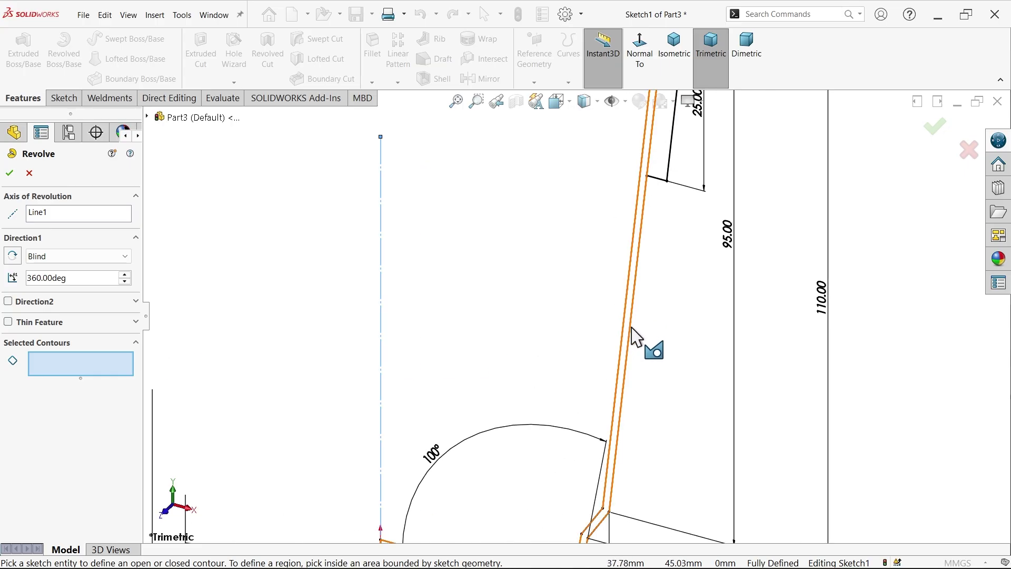
pyautogui.scroll(-2, 595, 342)
pyautogui.click(607, 350)
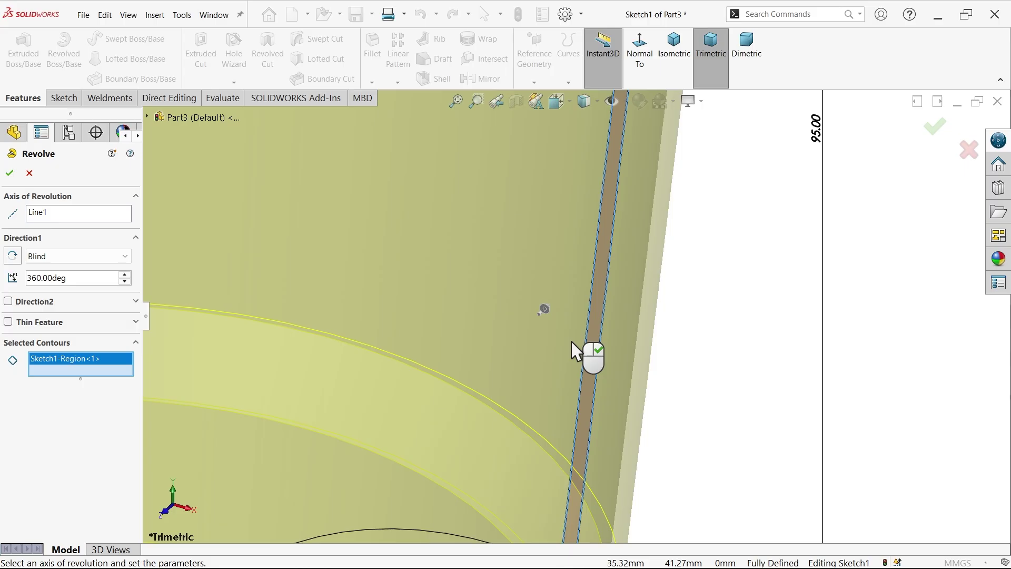
pyautogui.scroll(5, 574, 352)
pyautogui.scroll(-6, 542, 253)
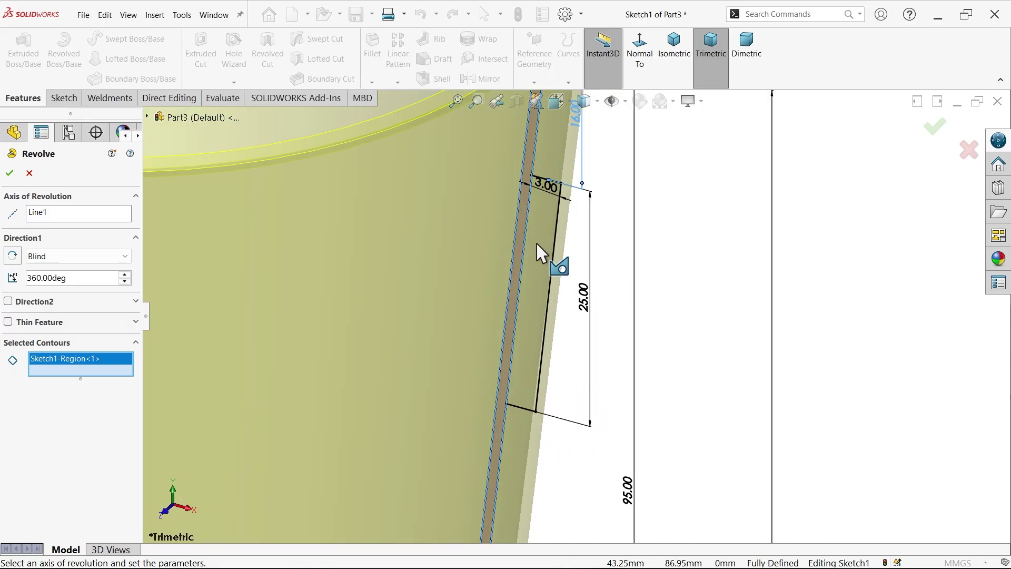
pyautogui.click(546, 263)
pyautogui.scroll(2, 545, 295)
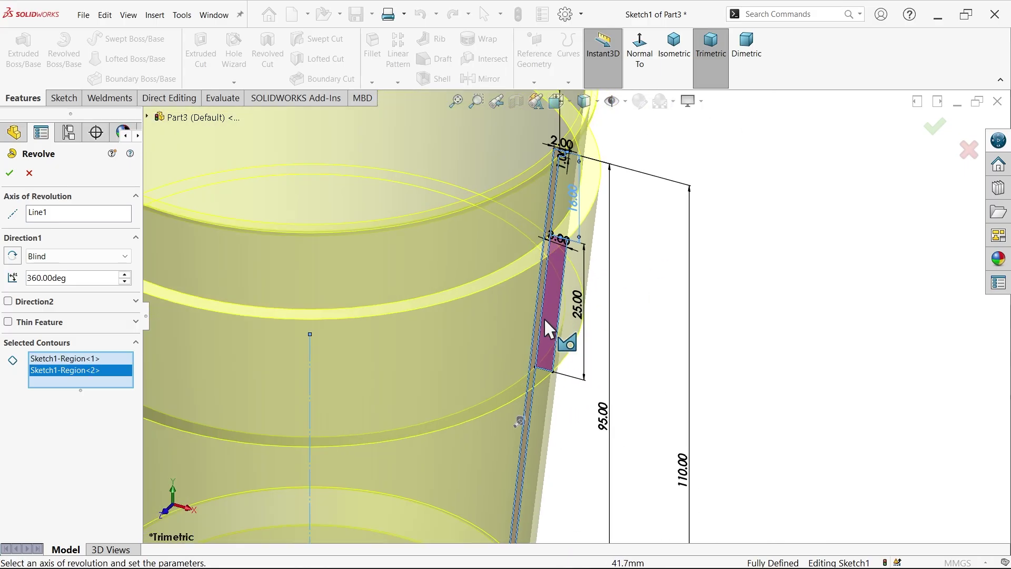
pyautogui.scroll(3, 542, 319)
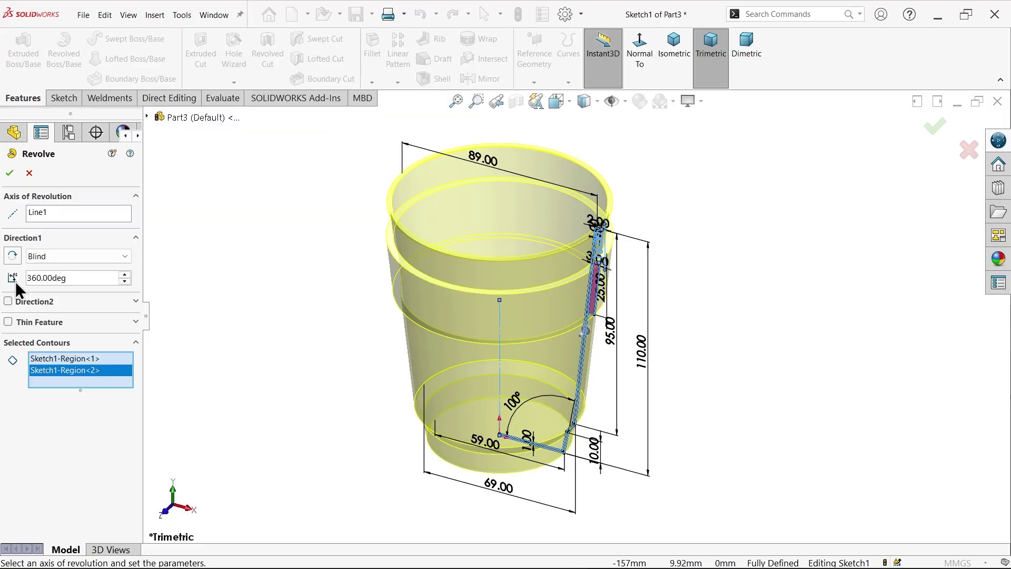
# Accept the revolve to create Revolve1 and bring up the cup's reference drawing.
pyautogui.click(10, 174)
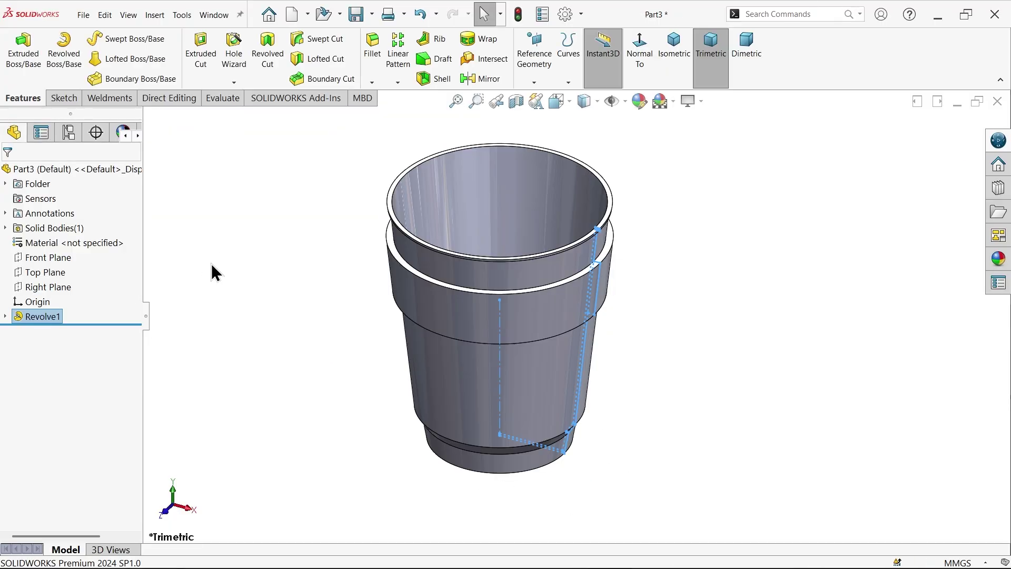
pyautogui.scroll(-2, 579, 316)
pyautogui.hotkey('alt', 'Tab')
pyautogui.scroll(2, 294, 212)
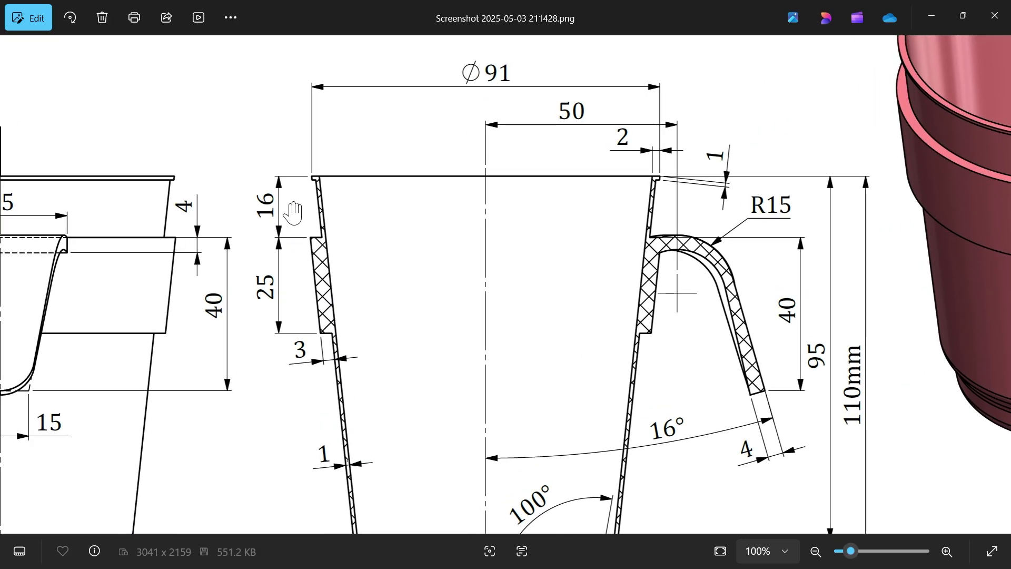
pyautogui.scroll(2, 335, 356)
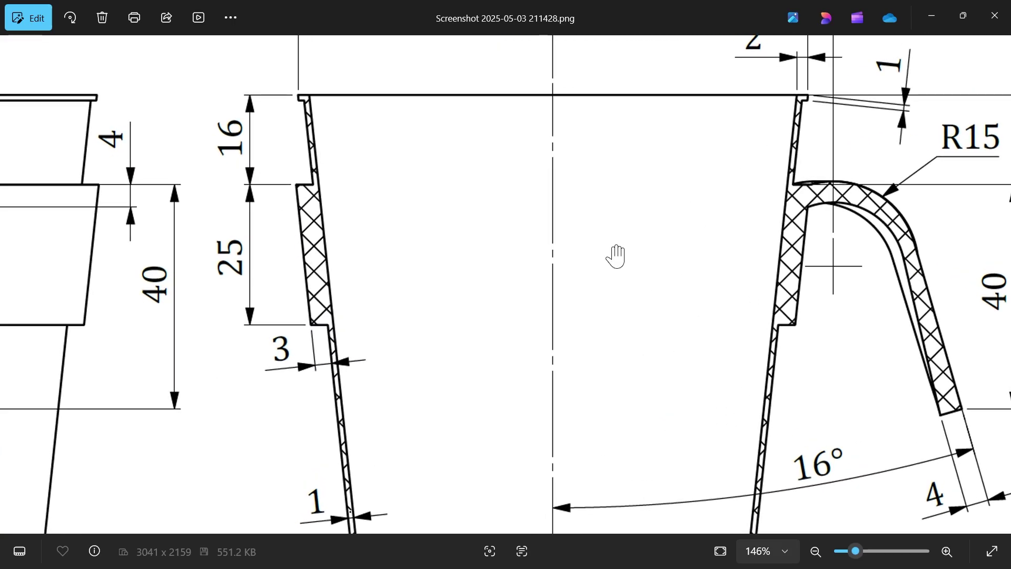
pyautogui.scroll(2, 857, 110)
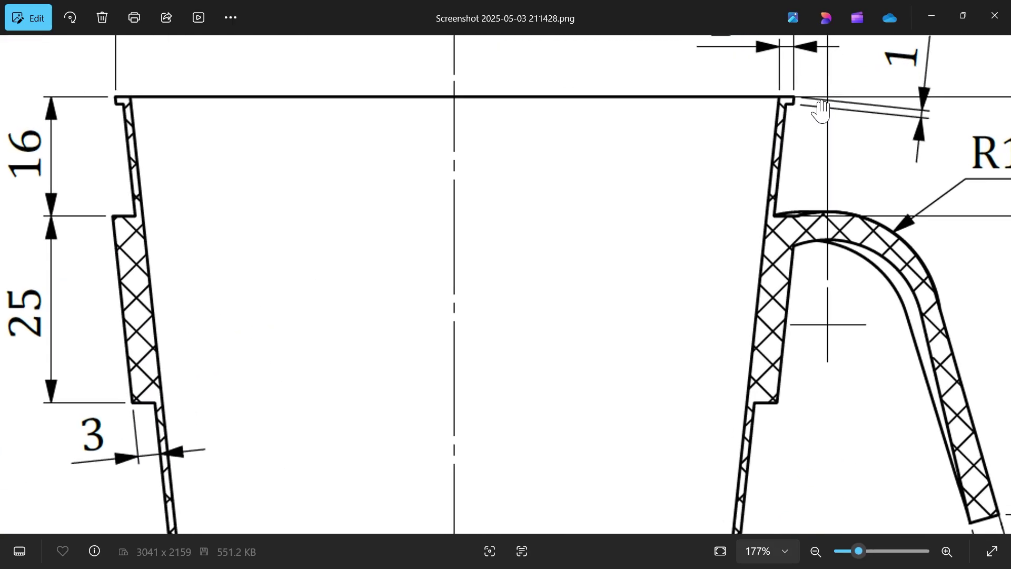
pyautogui.scroll(-4, 785, 117)
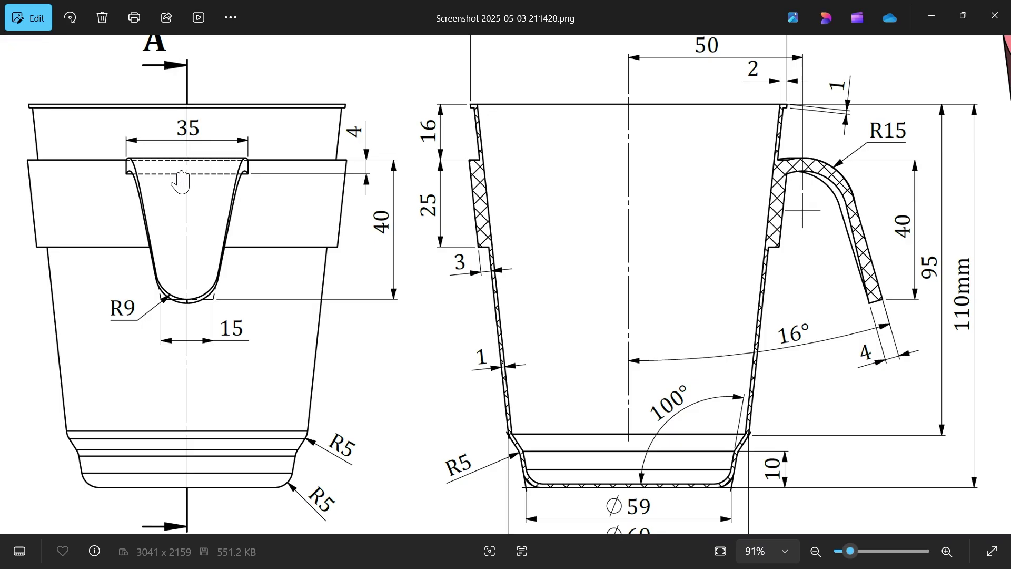
# Pan across the whole cup drawing to review its dimensions, then minimize Photos.
pyautogui.scroll(1, 185, 179)
pyautogui.scroll(2, 182, 158)
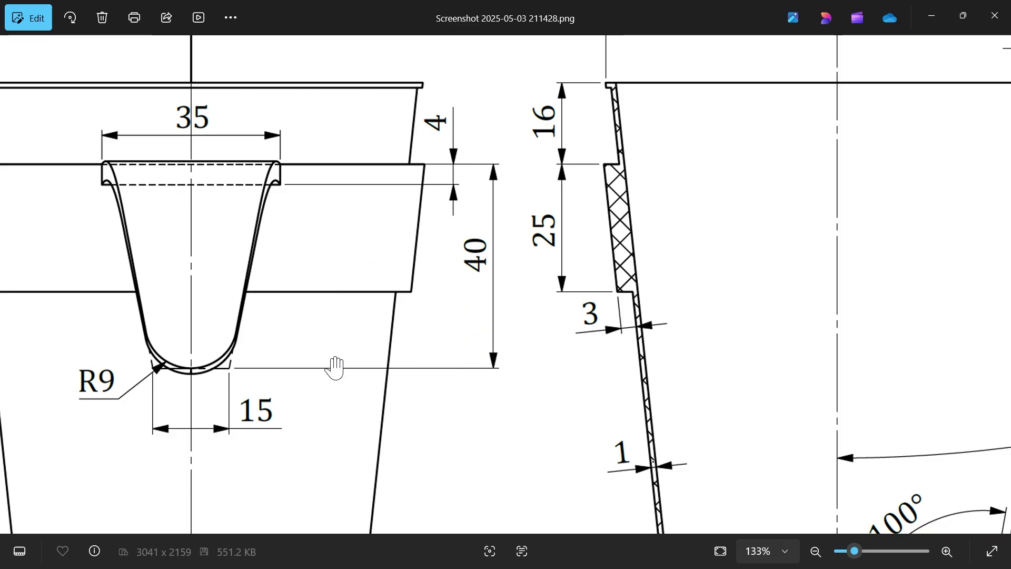
pyautogui.scroll(-2, 215, 419)
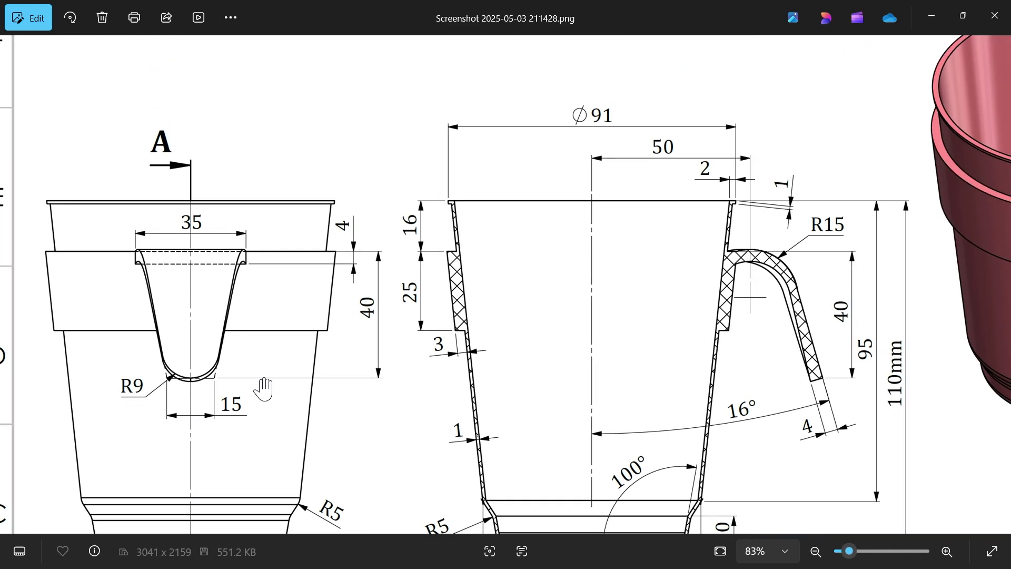
pyautogui.moveTo(465, 387); pyautogui.dragTo(327, 315)
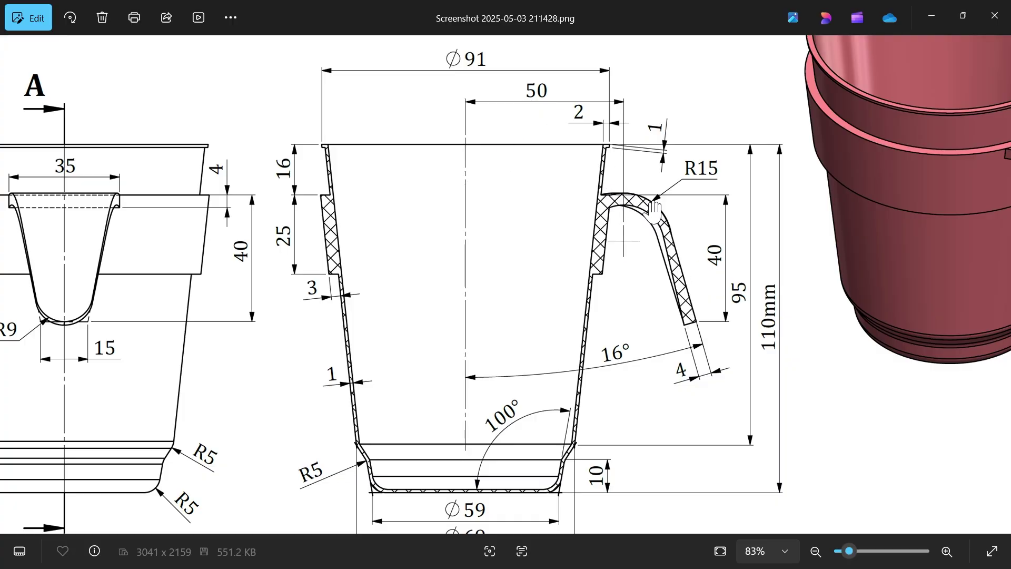
pyautogui.scroll(3, 696, 257)
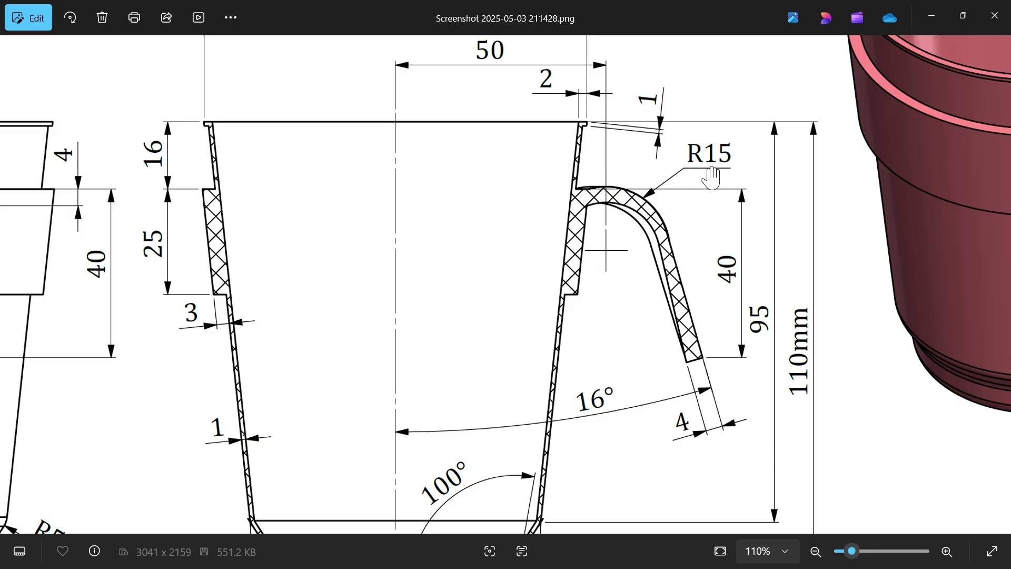
pyautogui.scroll(-3, 665, 182)
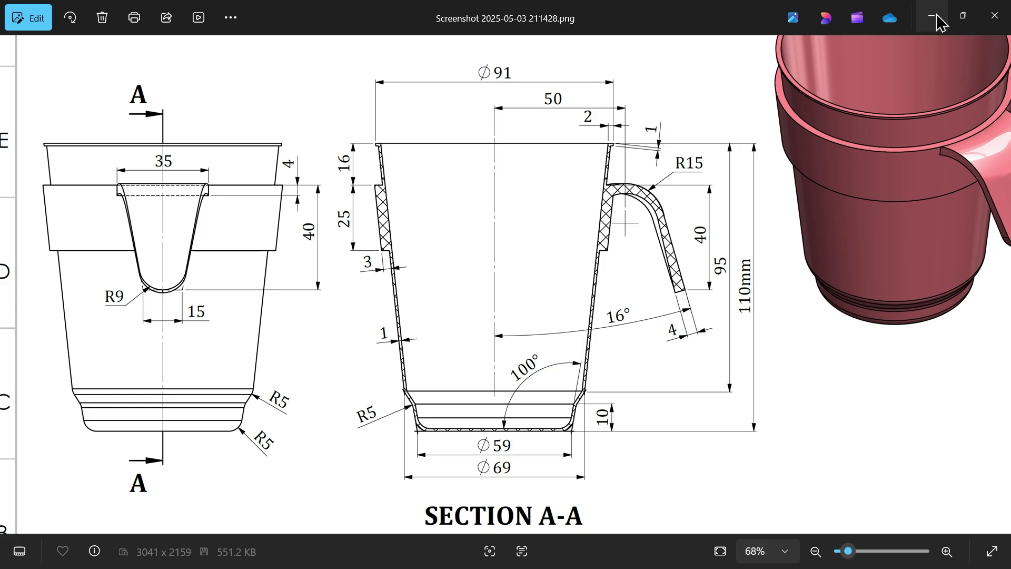
pyautogui.click(932, 17)
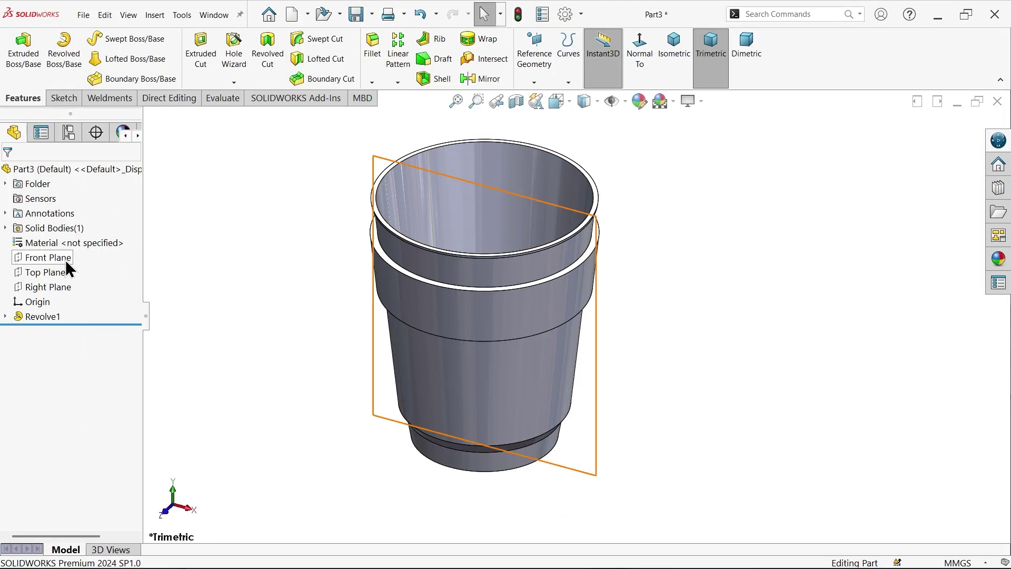
# Sketch a rectangle across the upper band on the Right Plane with a vertical centerline to the origin.
pyautogui.click(48, 287)
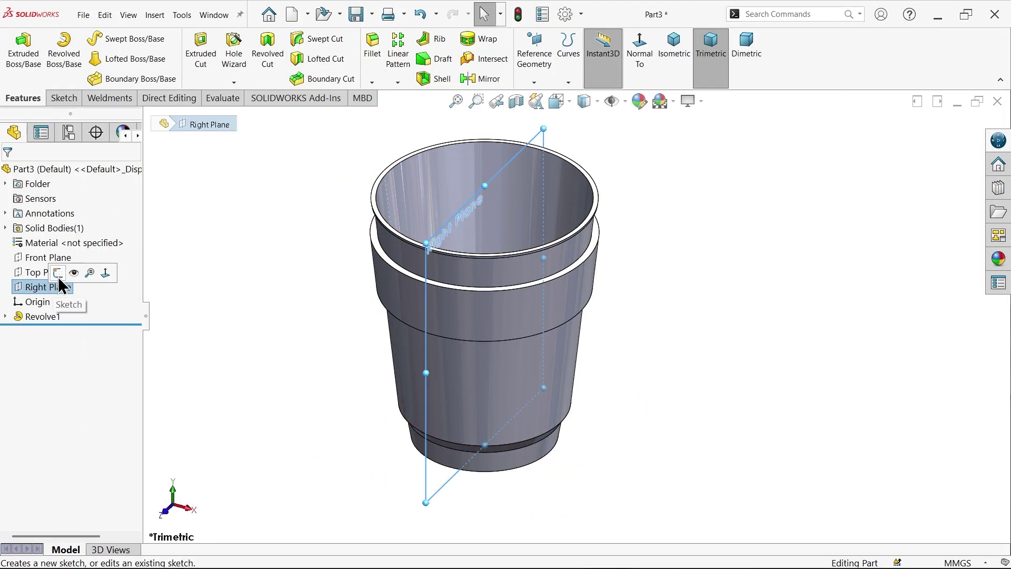
pyautogui.click(58, 276)
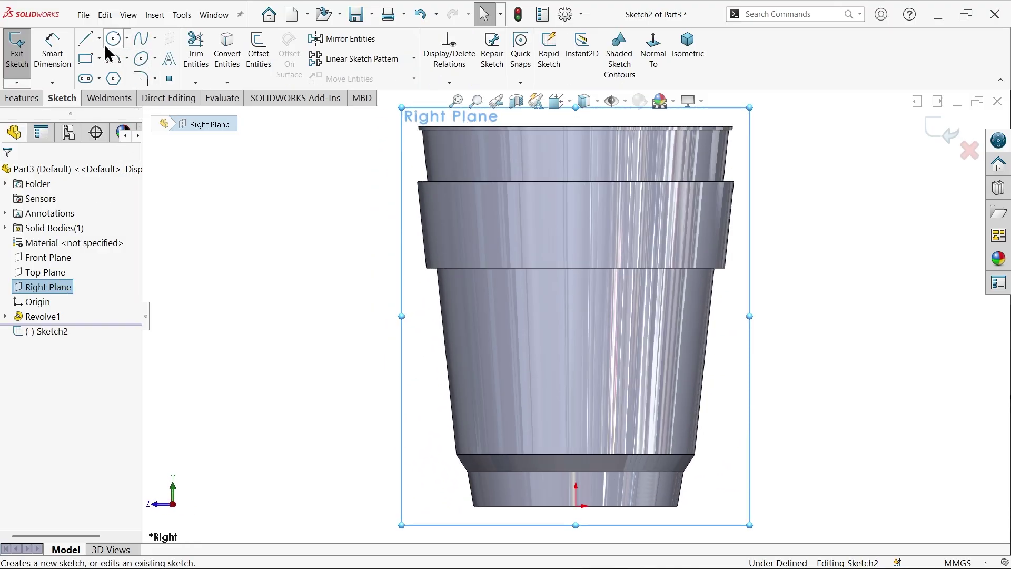
pyautogui.click(85, 58)
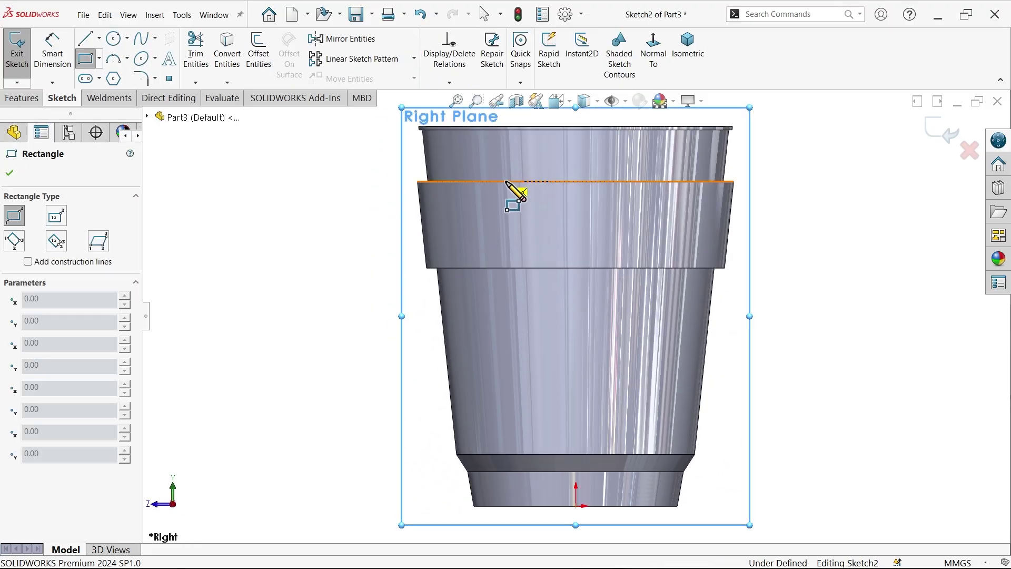
pyautogui.moveTo(506, 182); pyautogui.dragTo(649, 209)
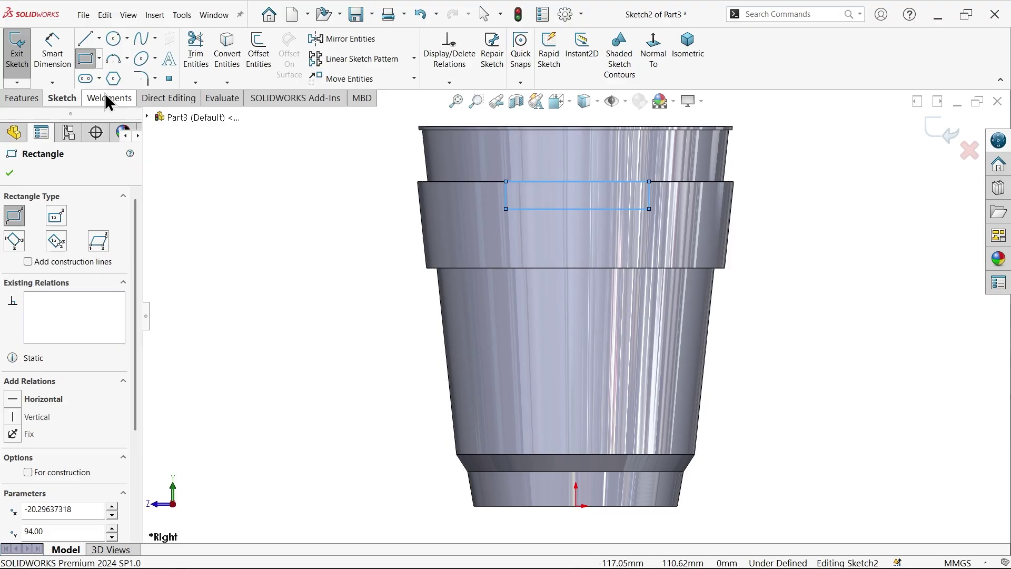
pyautogui.click(99, 37)
pyautogui.click(105, 71)
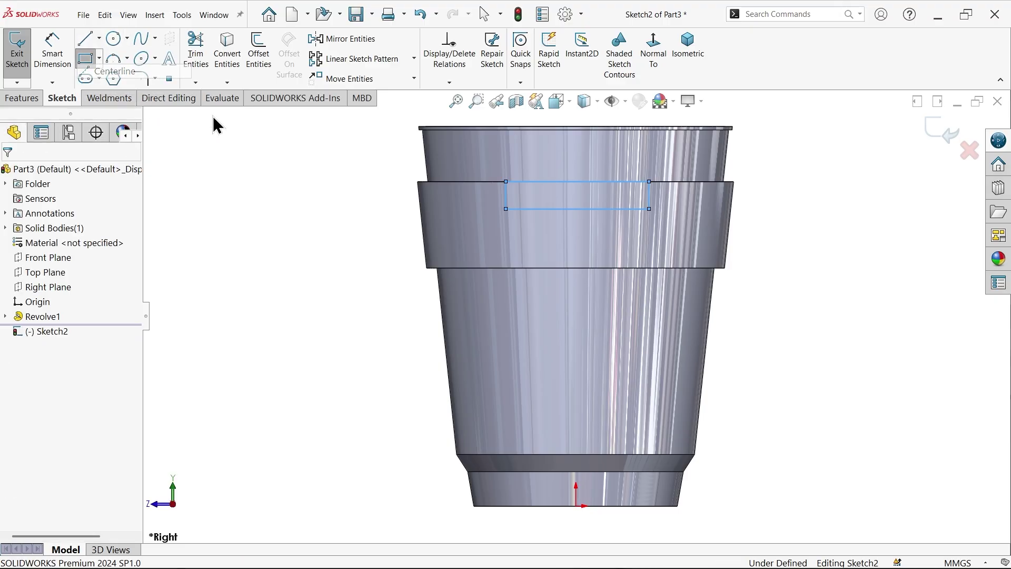
pyautogui.click(577, 209)
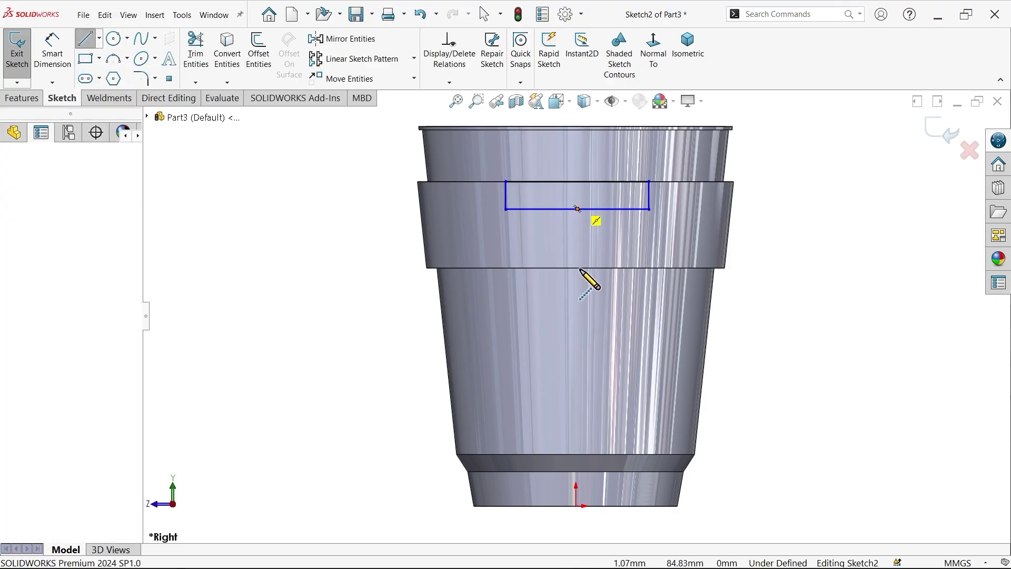
pyautogui.click(575, 505)
pyautogui.press('Escape')
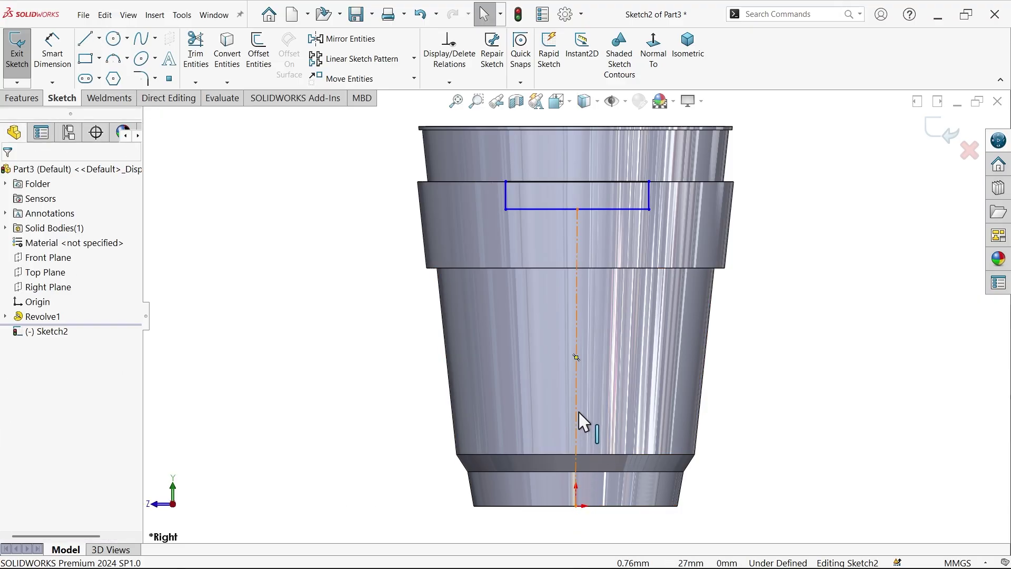
pyautogui.click(577, 243)
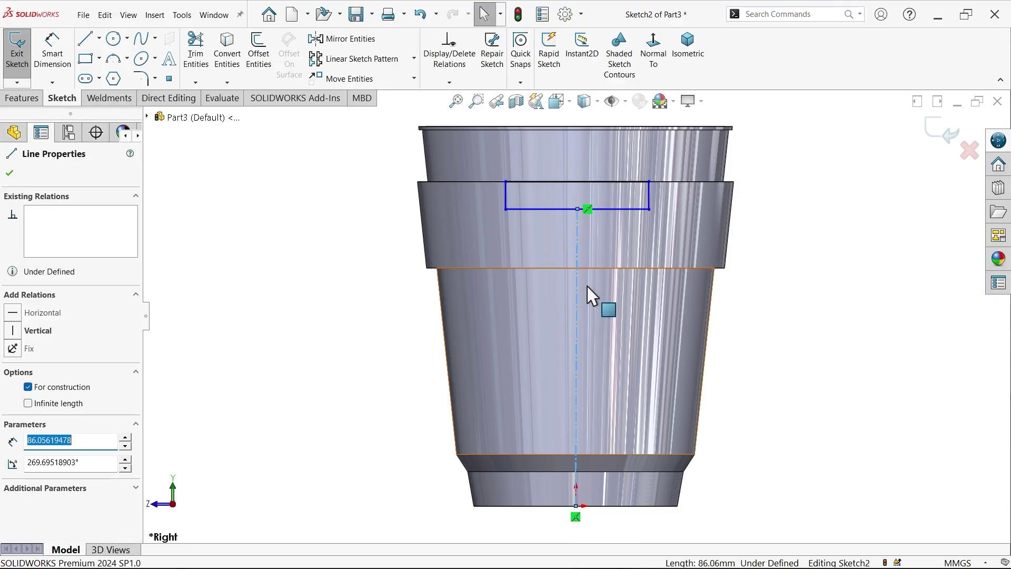
pyautogui.click(38, 330)
# Dimension the rectangle 35 mm wide by 4 mm high and exit Sketch2.
pyautogui.click(52, 52)
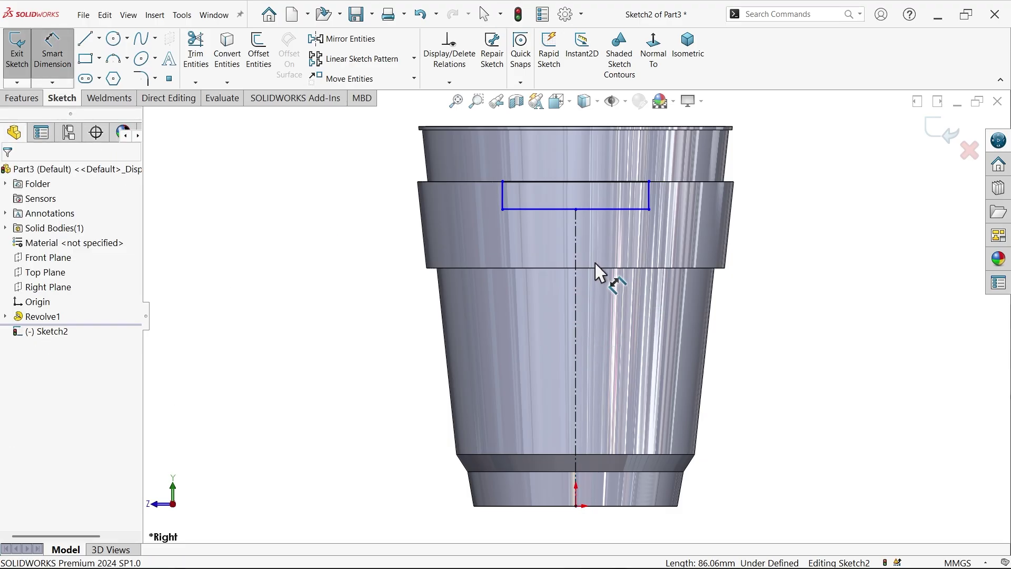
pyautogui.click(595, 180)
pyautogui.click(598, 164)
pyautogui.write('3')
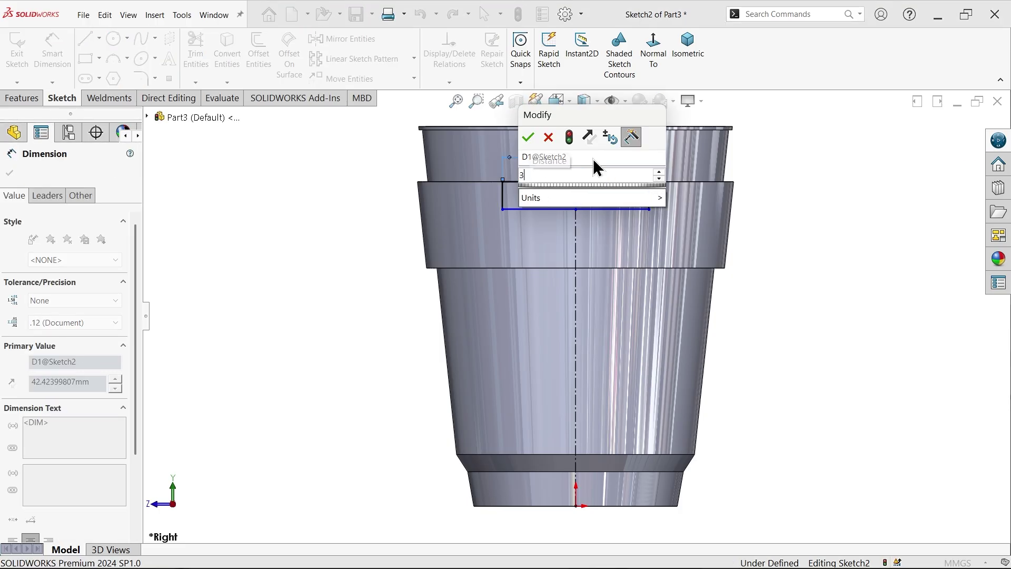
pyautogui.write('5')
pyautogui.press('Return')
pyautogui.scroll(-5, 614, 191)
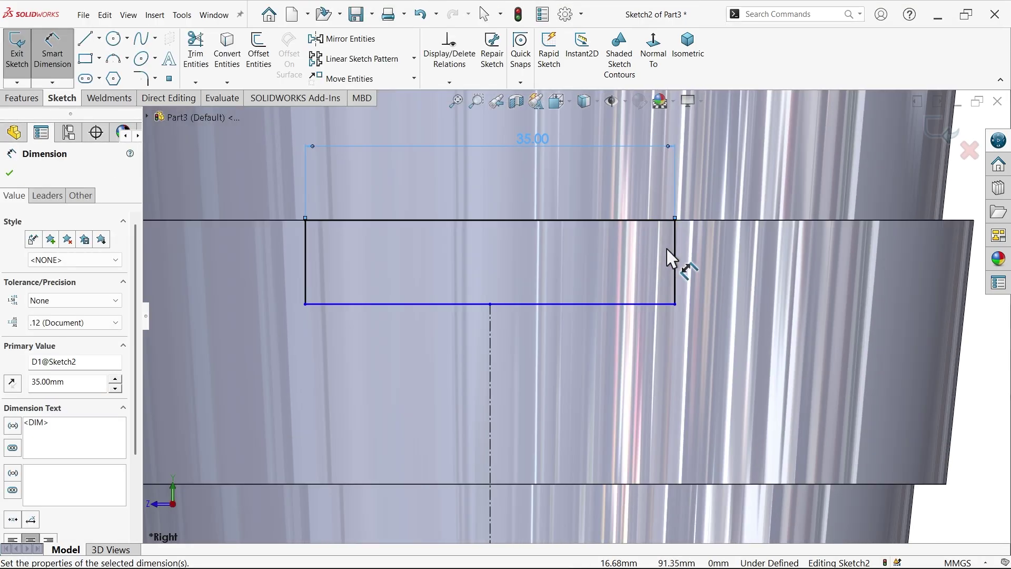
pyautogui.click(676, 258)
pyautogui.click(708, 265)
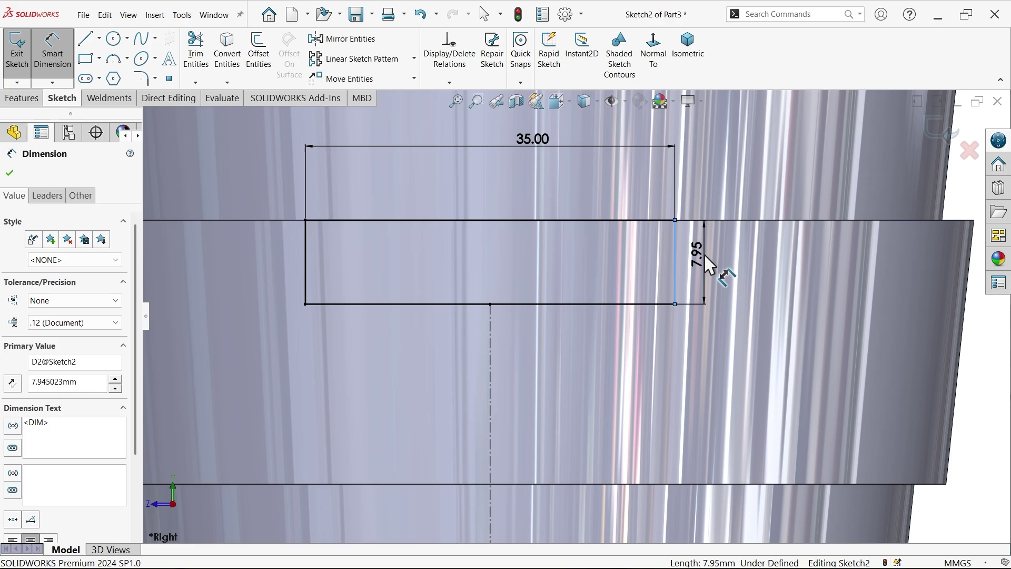
pyautogui.write('4')
pyautogui.press('Return')
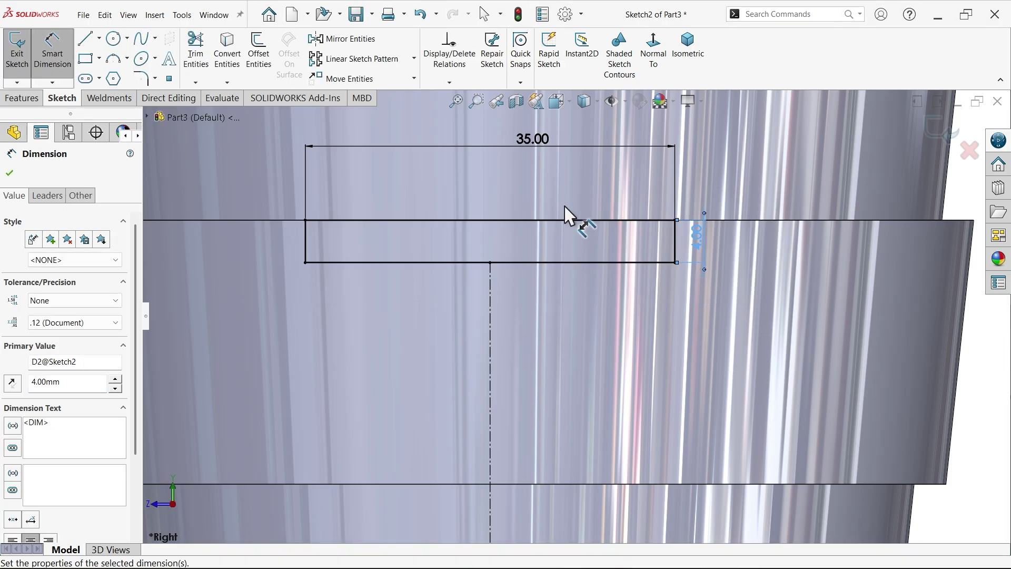
pyautogui.click(690, 42)
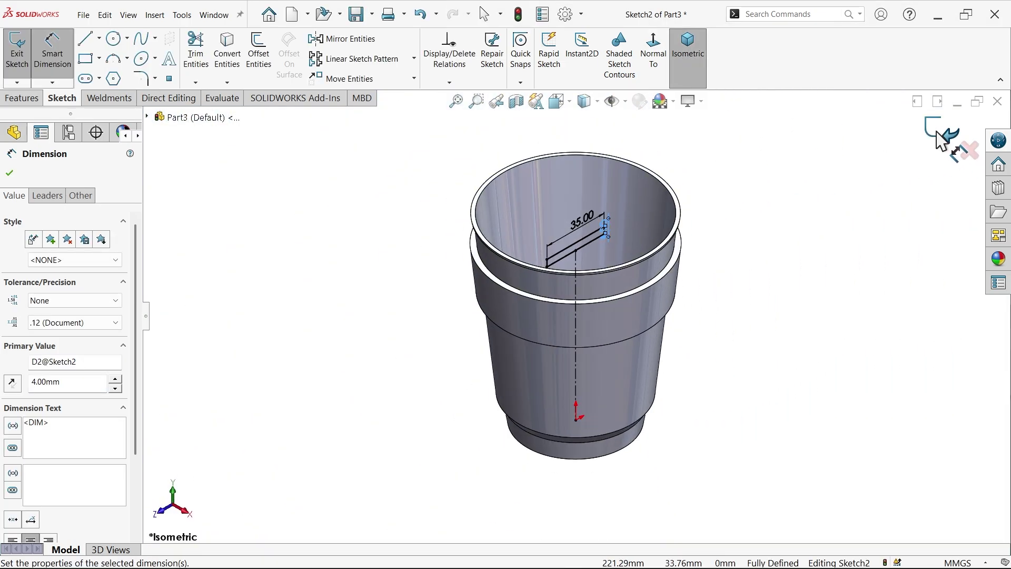
pyautogui.click(938, 134)
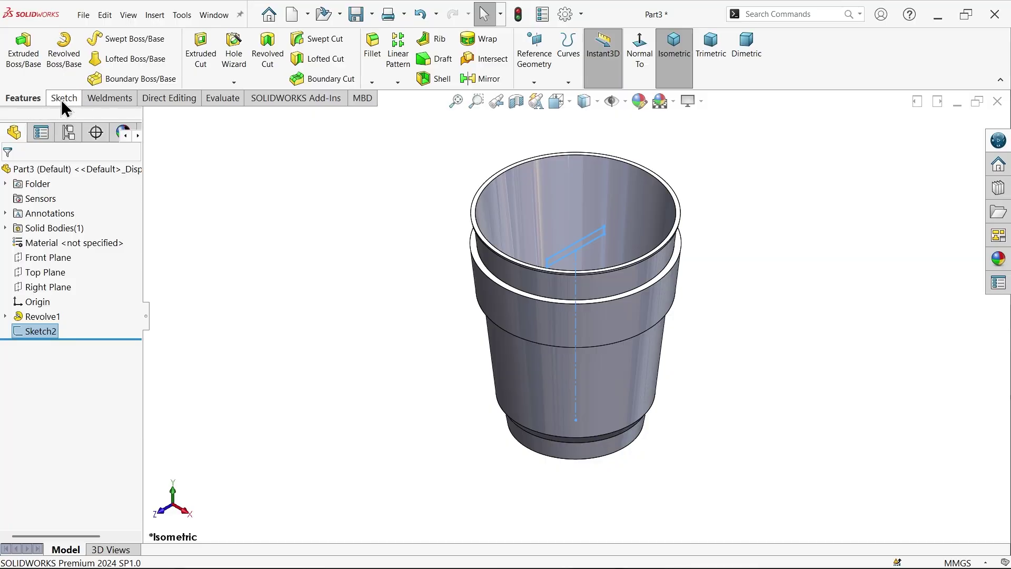
# Set up a projection Split Line of Sketch2 onto the cup's outer band face, single direction.
pyautogui.click(569, 84)
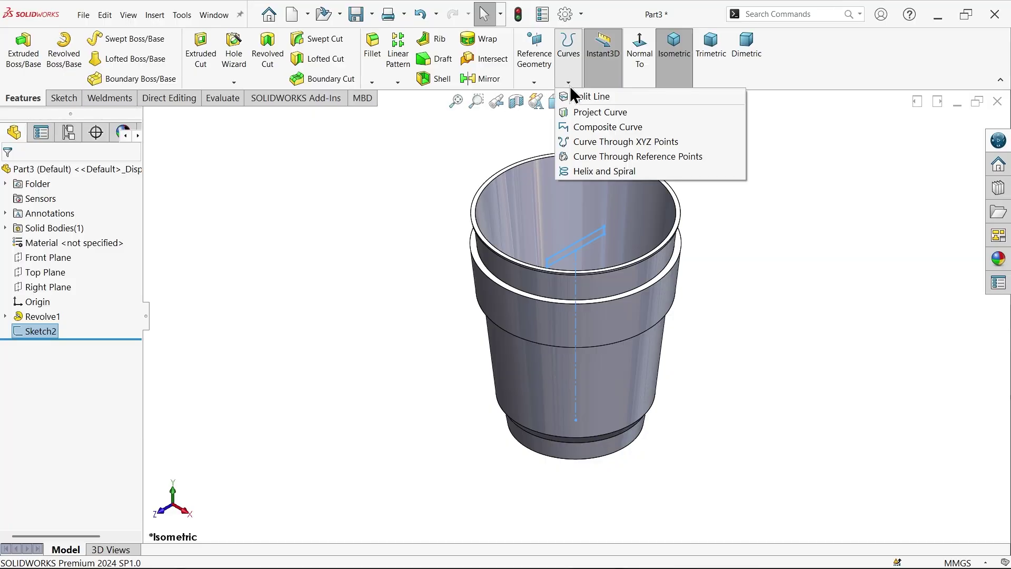
pyautogui.click(595, 96)
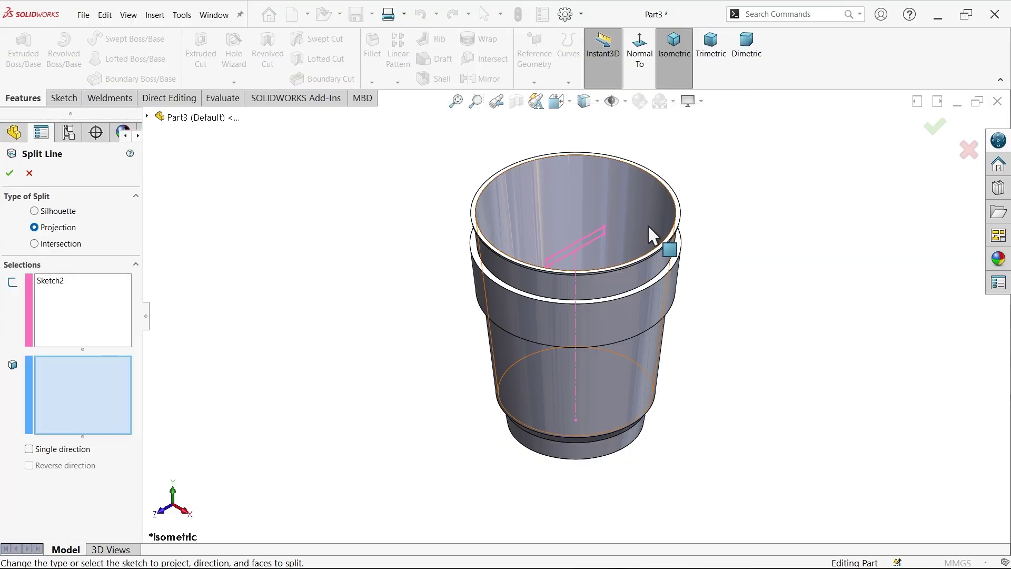
pyautogui.scroll(-3, 607, 256)
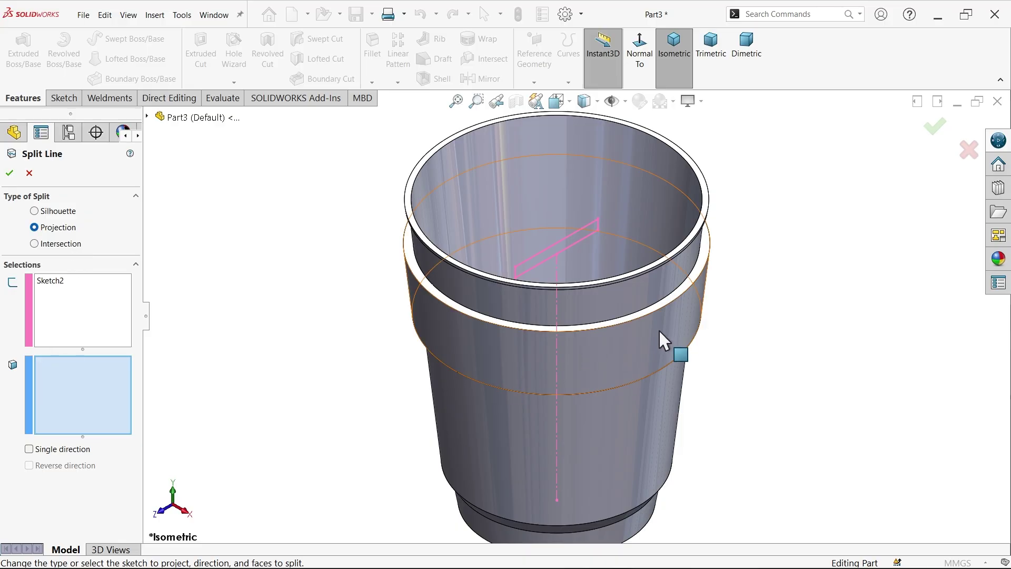
pyautogui.click(672, 334)
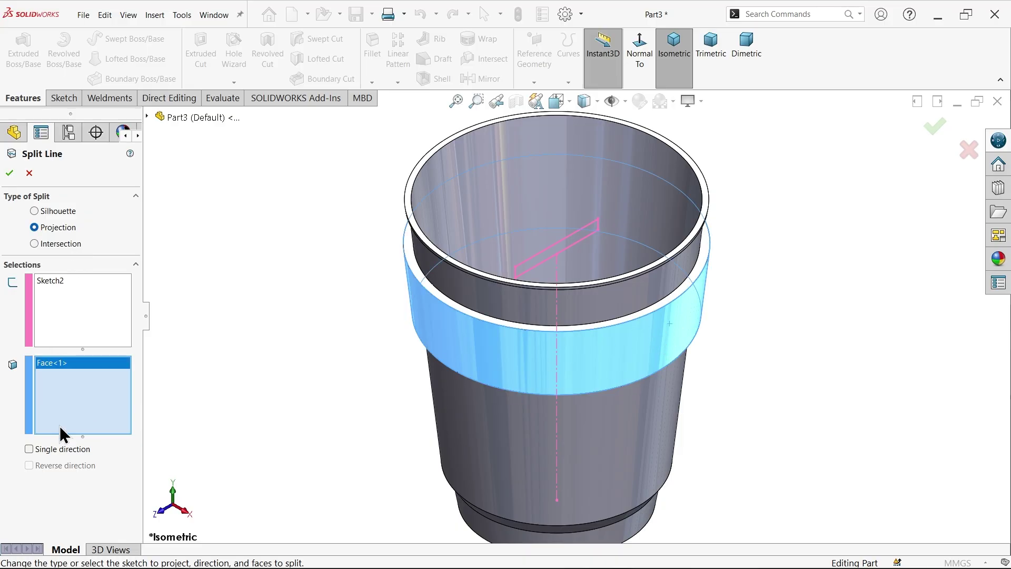
pyautogui.click(29, 449)
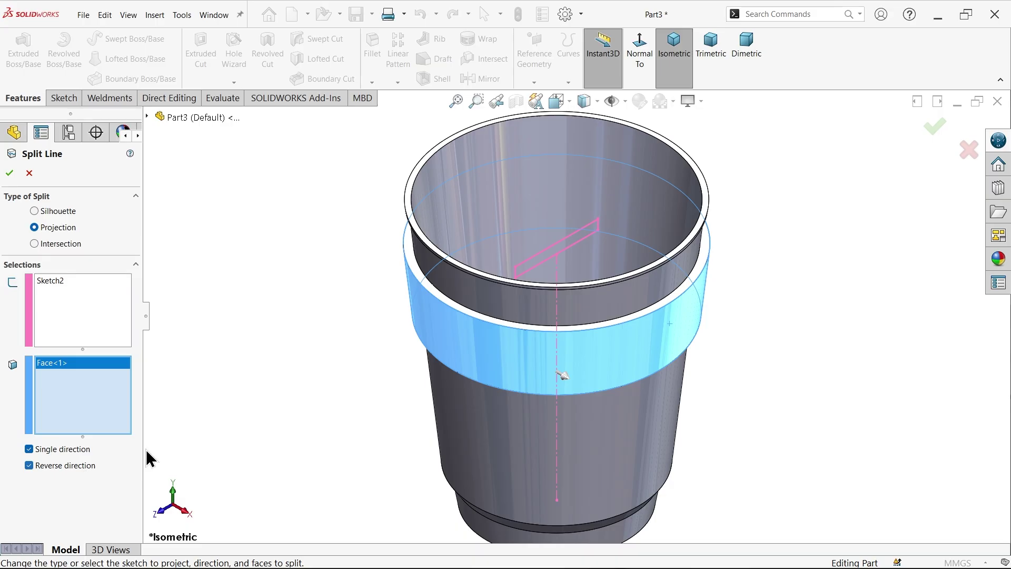
# Confirm Split Line1 and inspect the newly split face strip on the band.
pyautogui.click(9, 174)
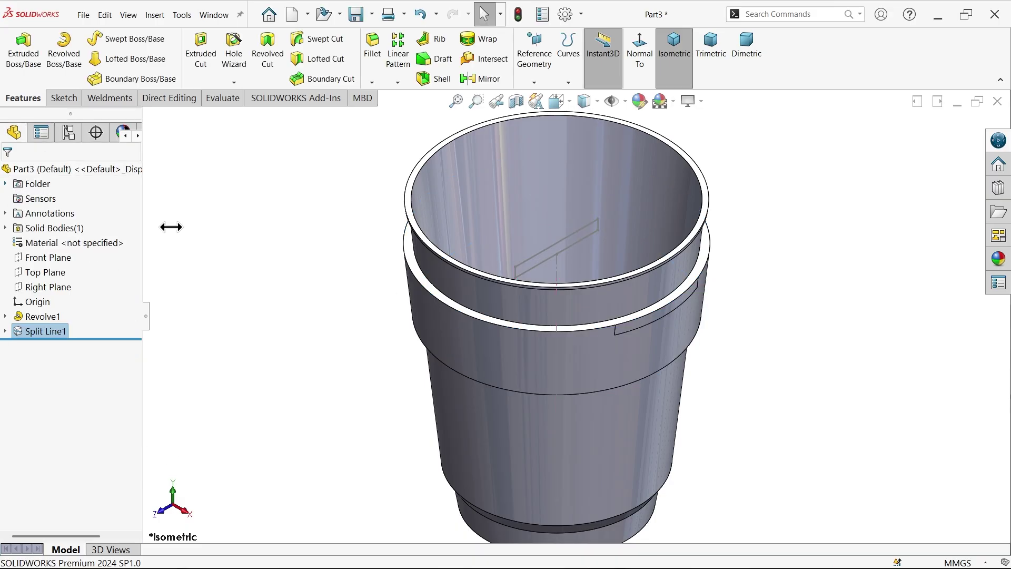
pyautogui.scroll(-3, 704, 345)
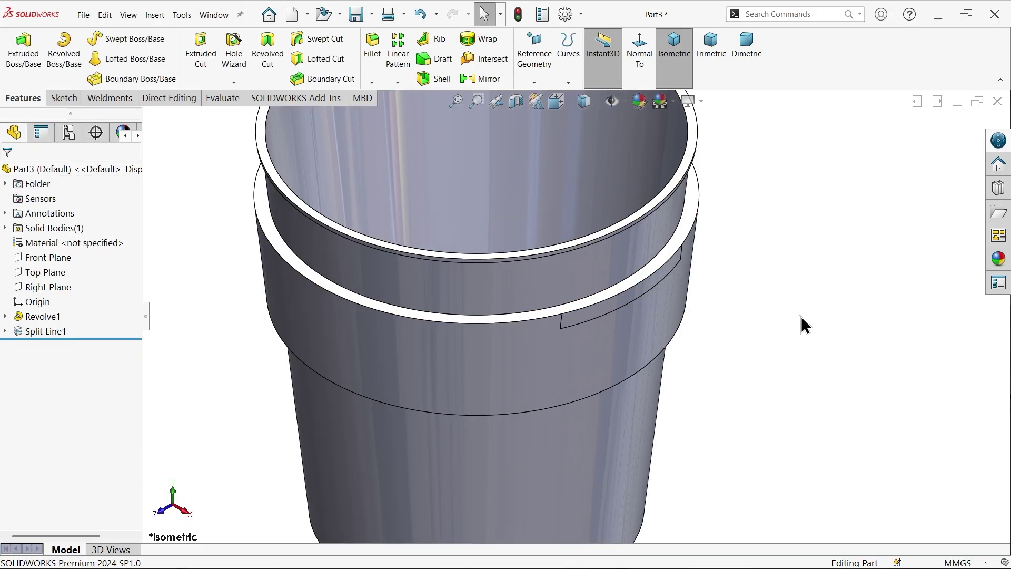
pyautogui.click(643, 289)
pyautogui.scroll(-2, 617, 323)
pyautogui.click(862, 298)
pyautogui.scroll(5, 677, 287)
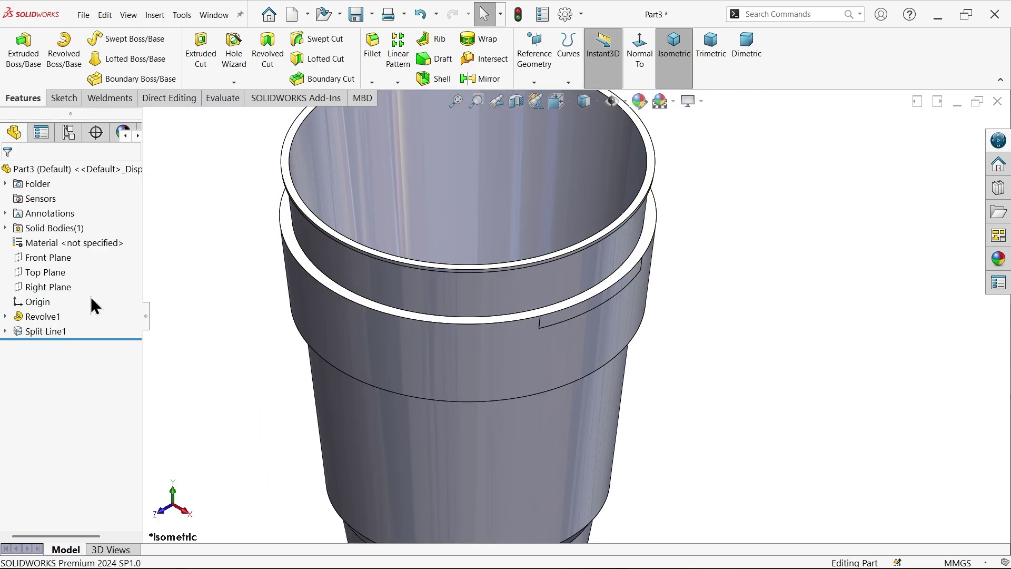
# Fit the cup in view and start Sketch3 on the Front Plane.
pyautogui.click(59, 288)
pyautogui.press('f')
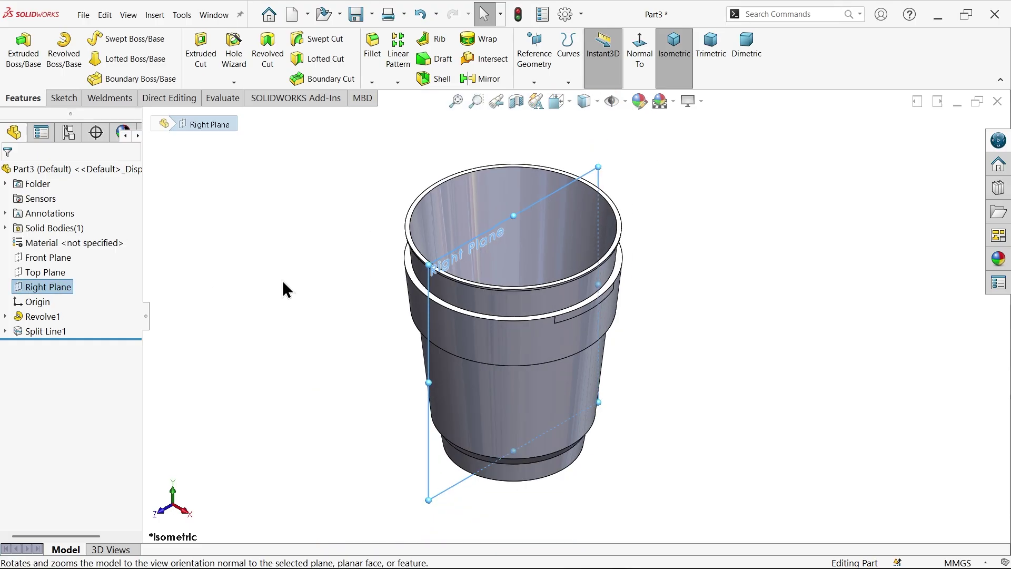
pyautogui.click(283, 282)
pyautogui.click(60, 257)
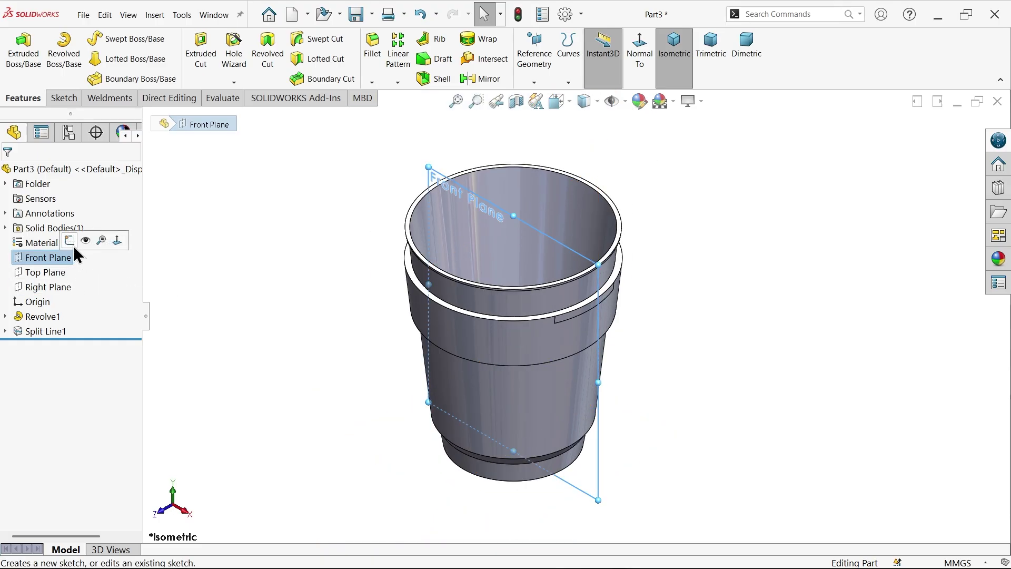
pyautogui.click(73, 245)
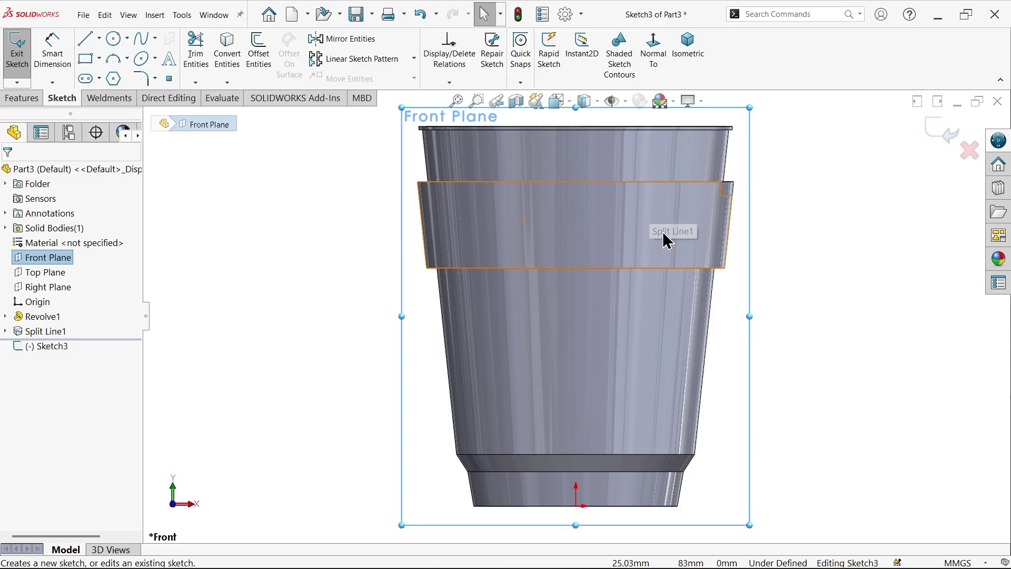
# Sketch the handle path: a short 2.37 mm line on the band's top edge, an outward tangent arc, and a downward sloping line.
pyautogui.click(86, 43)
pyautogui.scroll(-5, 700, 207)
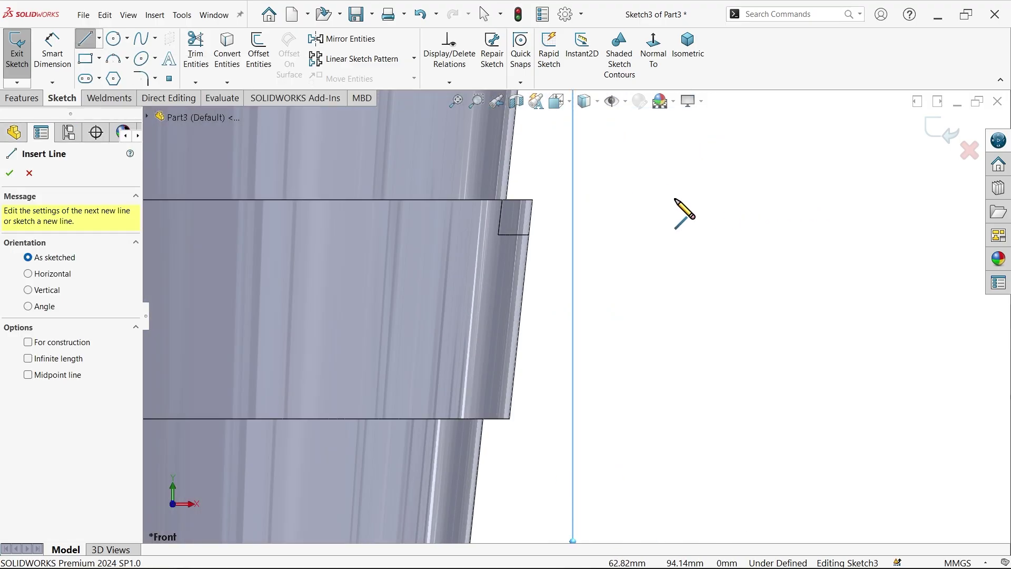
pyautogui.click(515, 200)
pyautogui.scroll(-6, 529, 207)
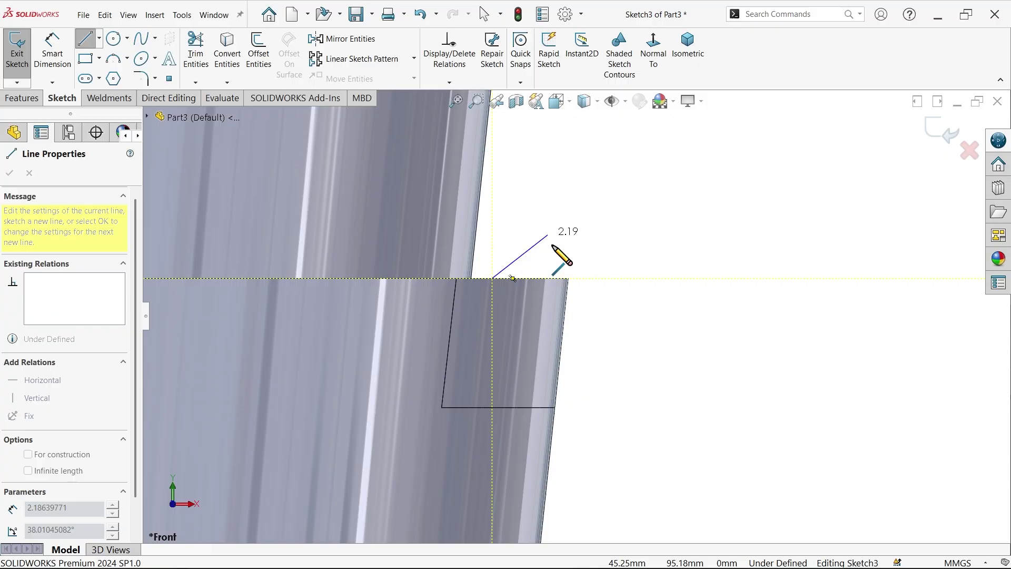
pyautogui.click(569, 278)
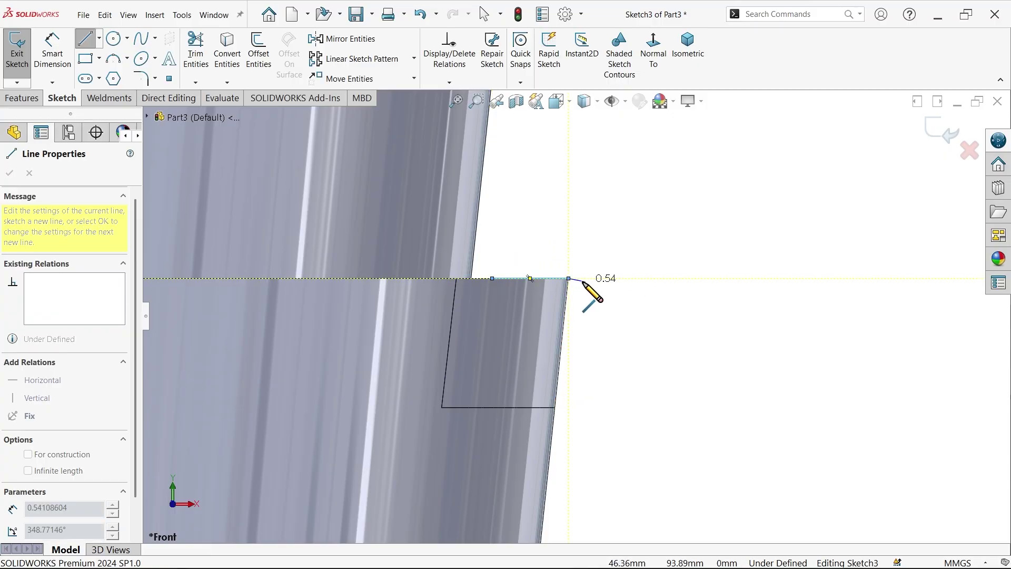
pyautogui.scroll(5, 646, 315)
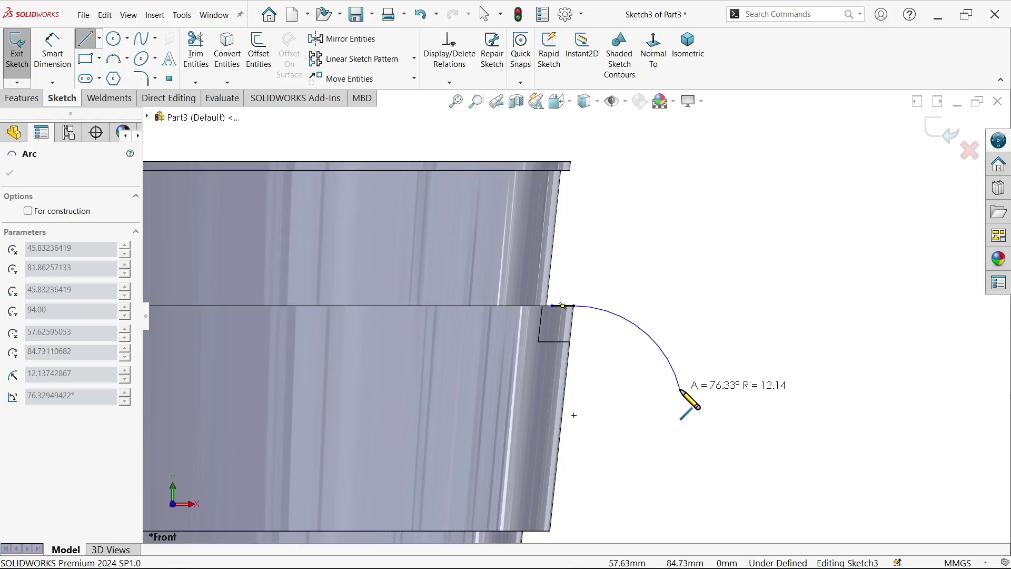
pyautogui.click(680, 390)
pyautogui.scroll(5, 684, 400)
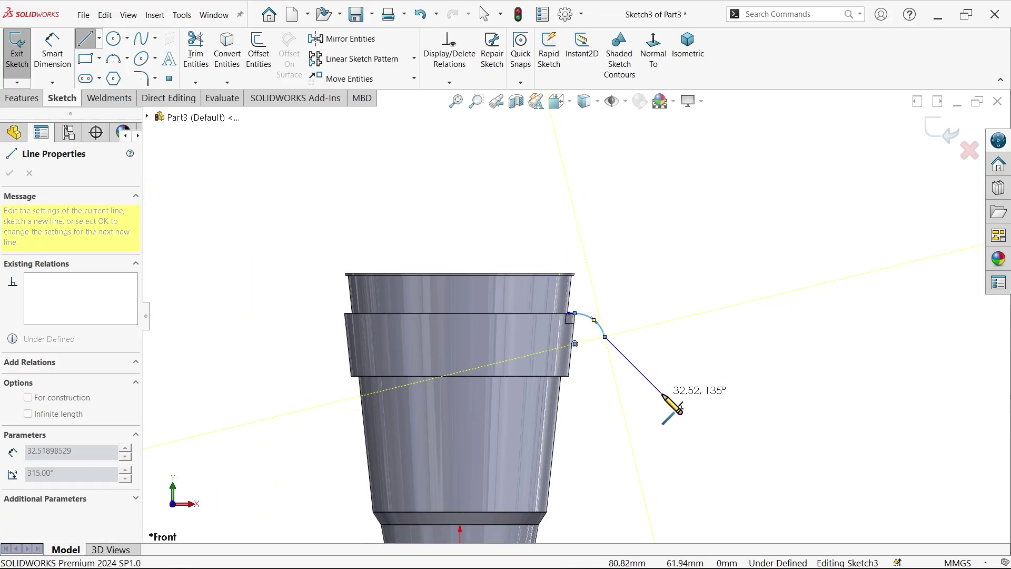
pyautogui.click(626, 415)
pyautogui.press('Escape')
pyautogui.scroll(-4, 601, 372)
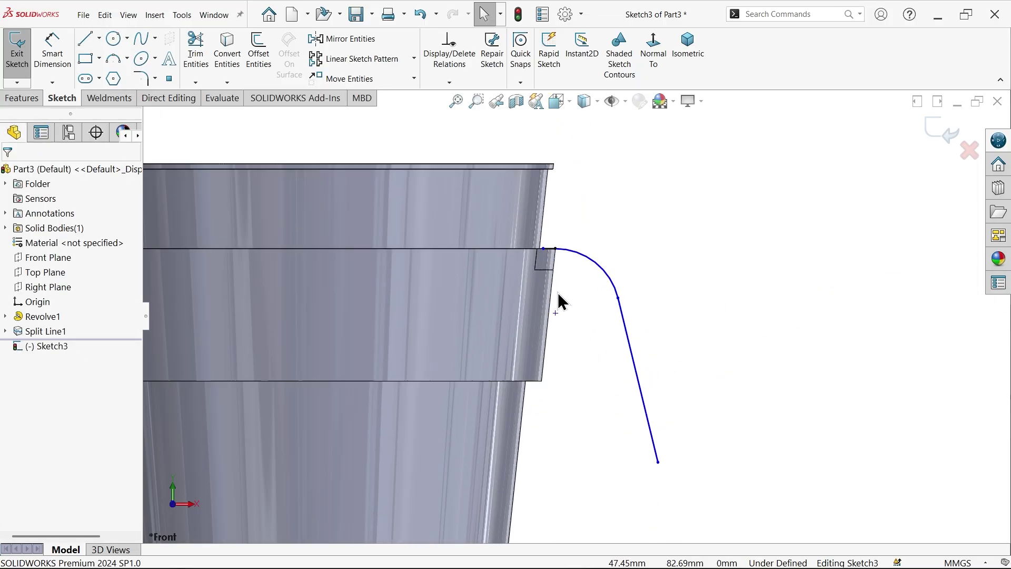
pyautogui.scroll(-6, 548, 258)
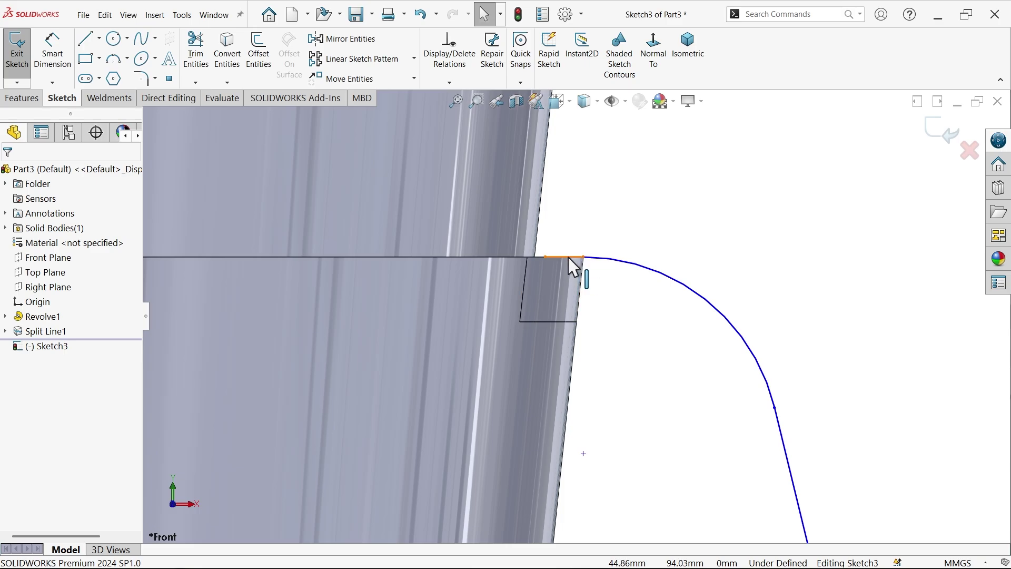
pyautogui.click(576, 258)
# Give the handle arc a radius of 15.
pyautogui.click(619, 234)
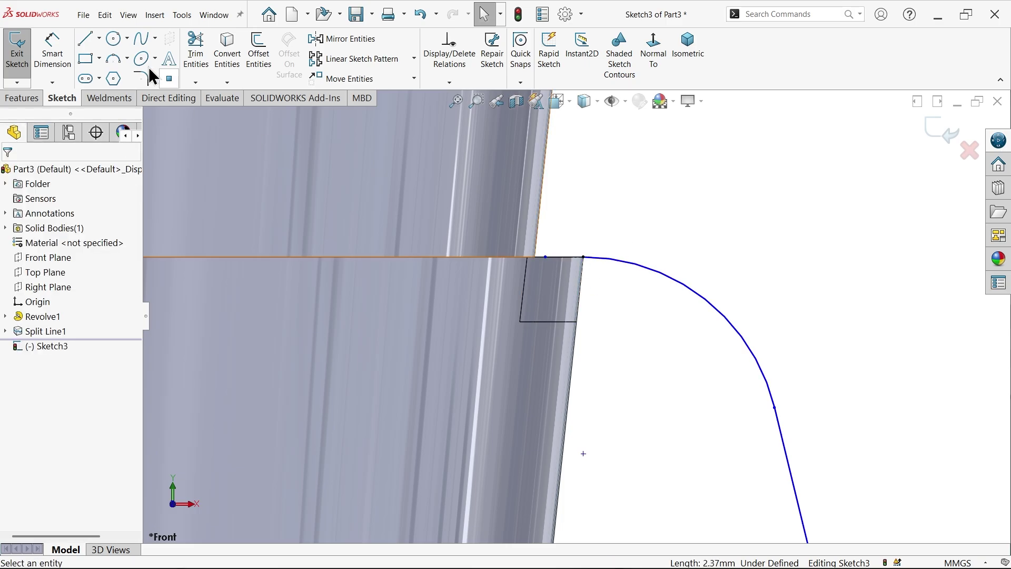
pyautogui.click(52, 42)
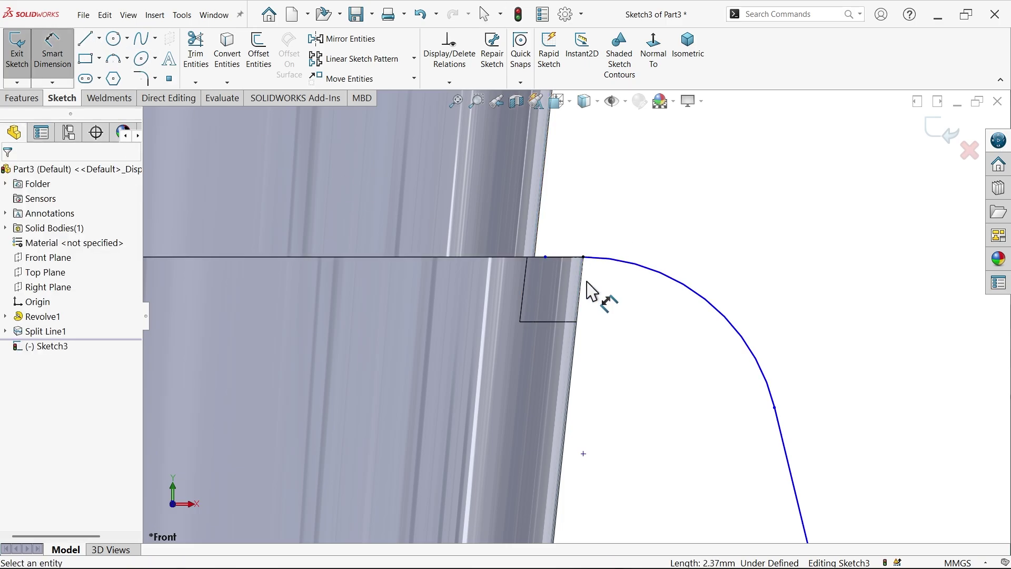
pyautogui.click(717, 308)
pyautogui.click(760, 250)
pyautogui.write('15')
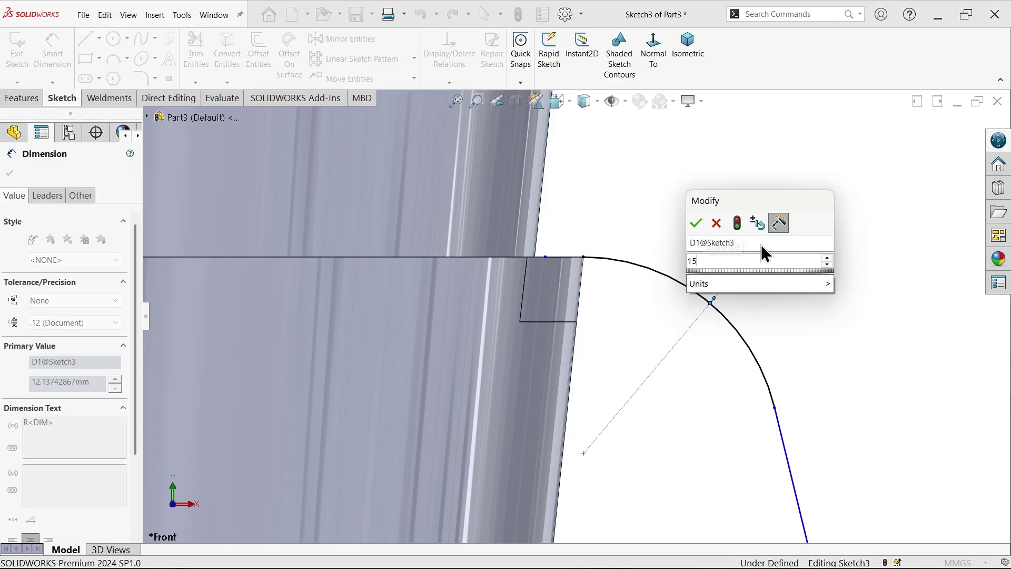
pyautogui.press('Return')
# Try dimensioning the arc centre to the origin, then delete the unwanted driven 45.83 dimension.
pyautogui.scroll(3, 575, 315)
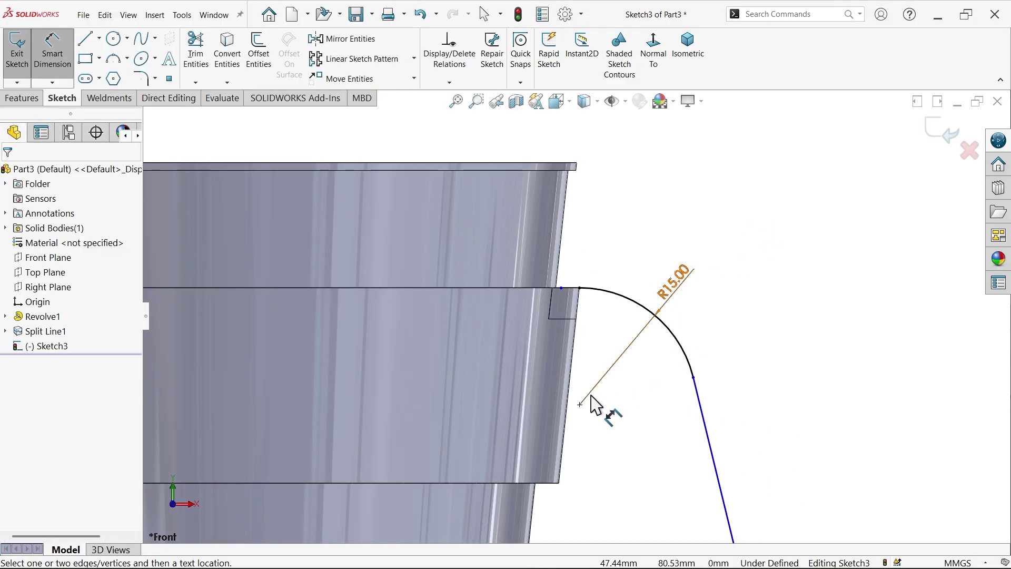
pyautogui.click(580, 403)
pyautogui.scroll(5, 542, 415)
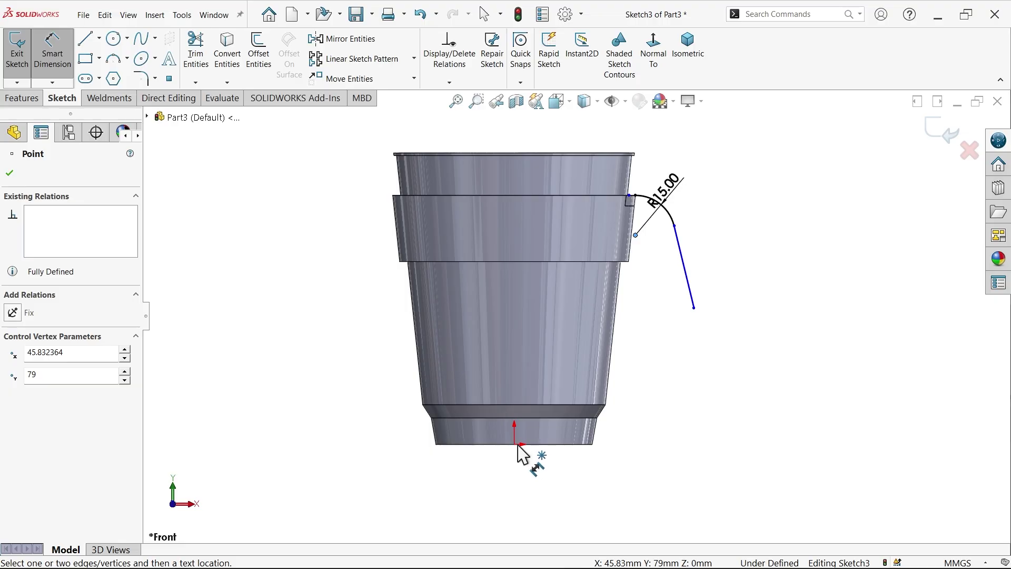
pyautogui.click(514, 444)
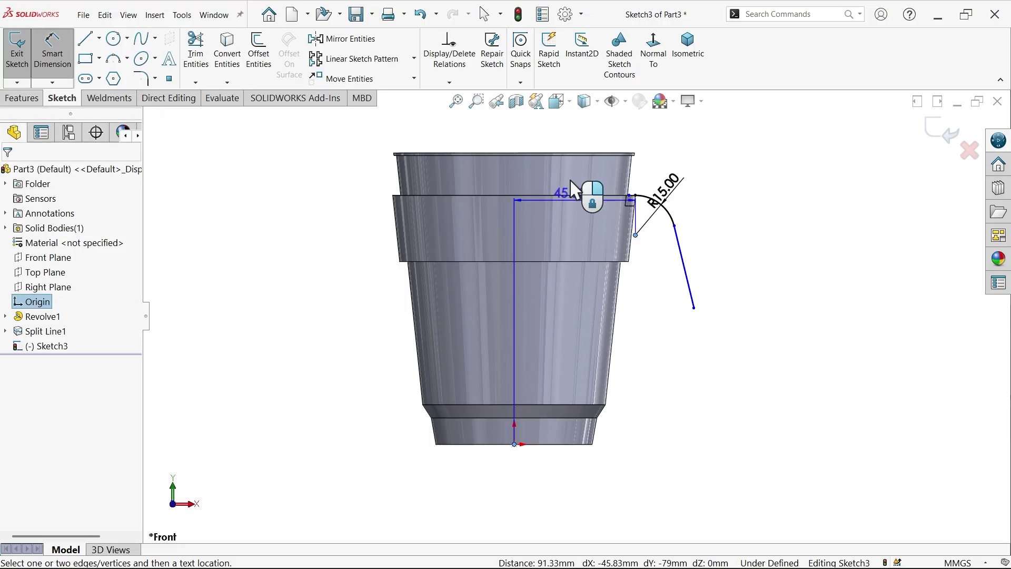
pyautogui.click(571, 145)
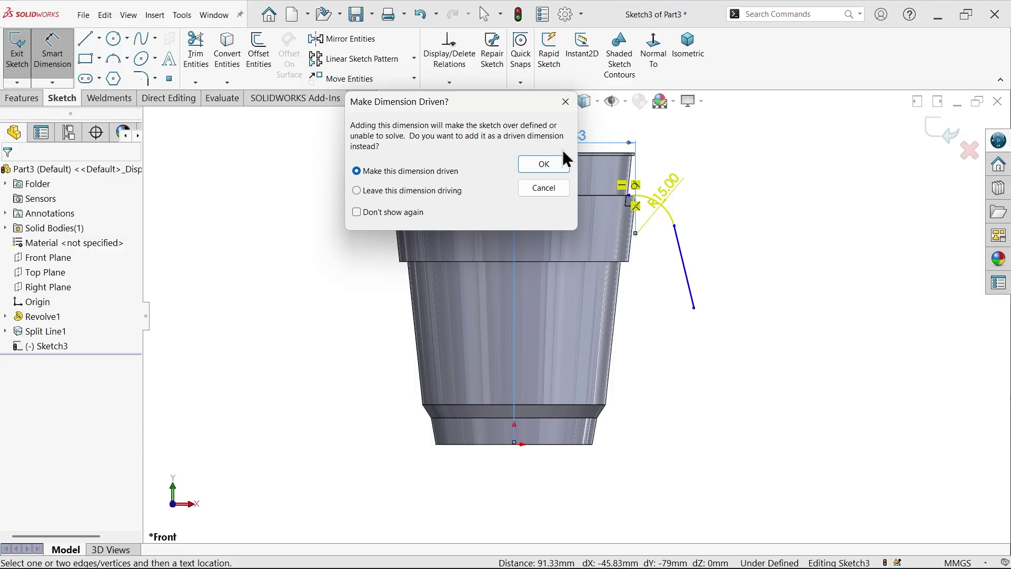
pyautogui.click(543, 165)
pyautogui.scroll(-3, 626, 165)
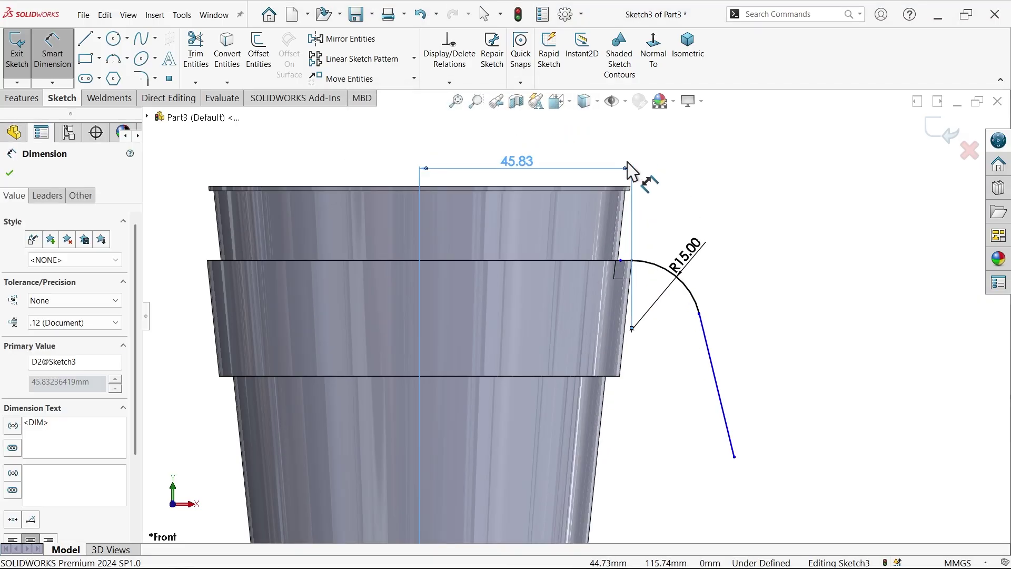
pyautogui.press('Delete')
pyautogui.scroll(-3, 686, 275)
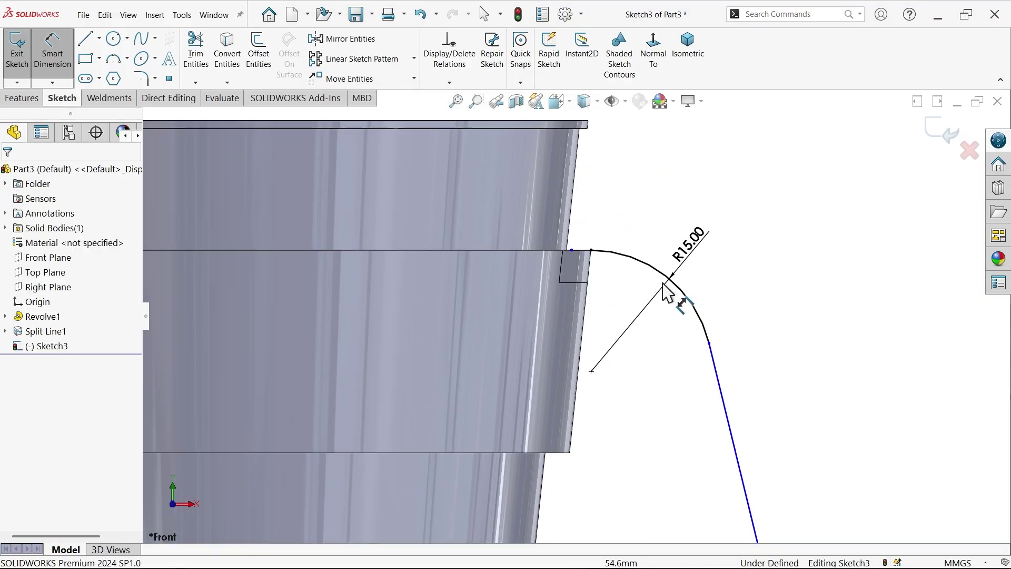
# Leave dimensioning and check the arc's properties.
pyautogui.click(52, 71)
pyautogui.scroll(-3, 630, 232)
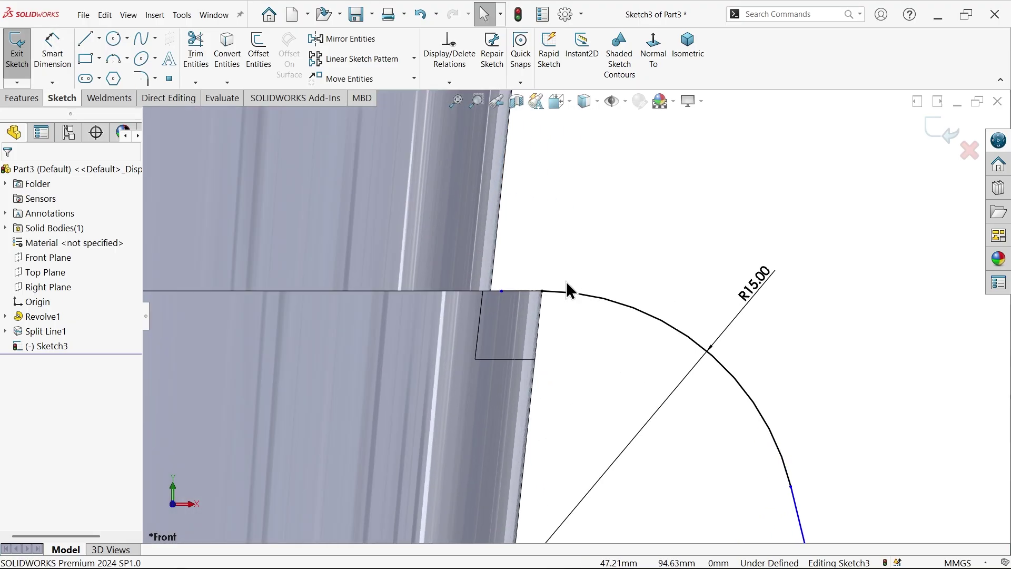
pyautogui.click(560, 296)
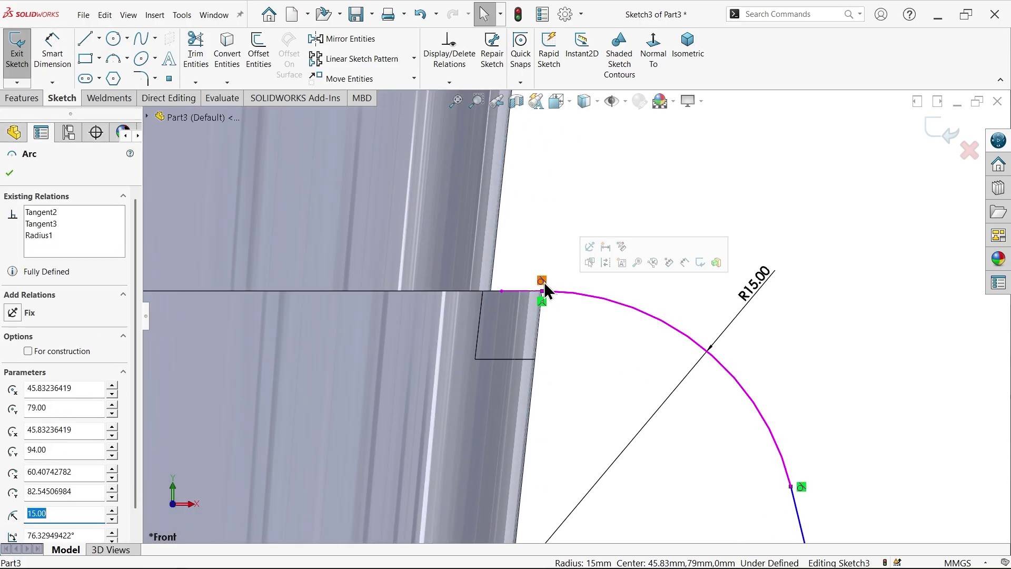
pyautogui.click(542, 280)
pyautogui.scroll(5, 558, 311)
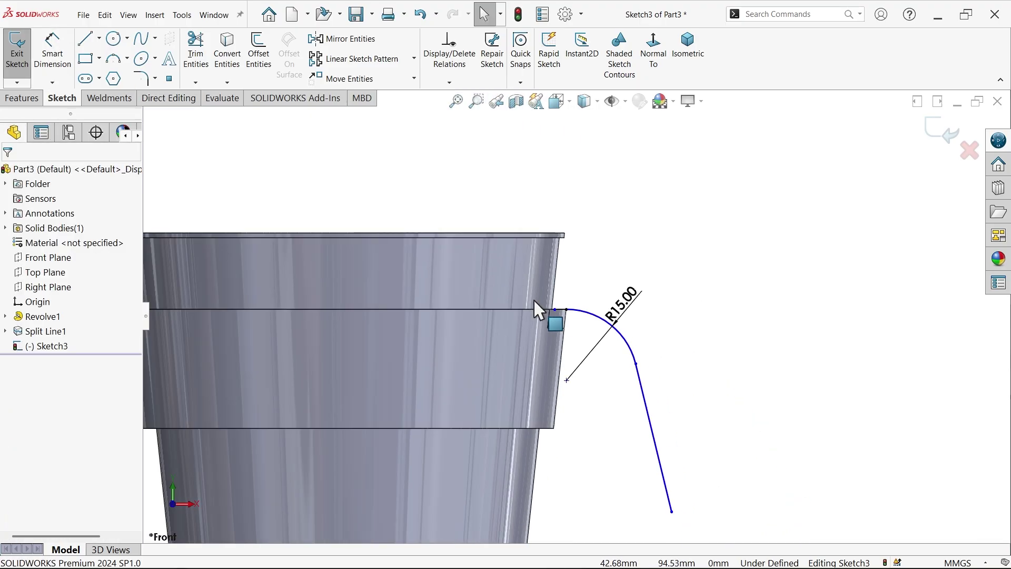
# Place the arc centre 50 horizontally from the origin.
pyautogui.click(52, 58)
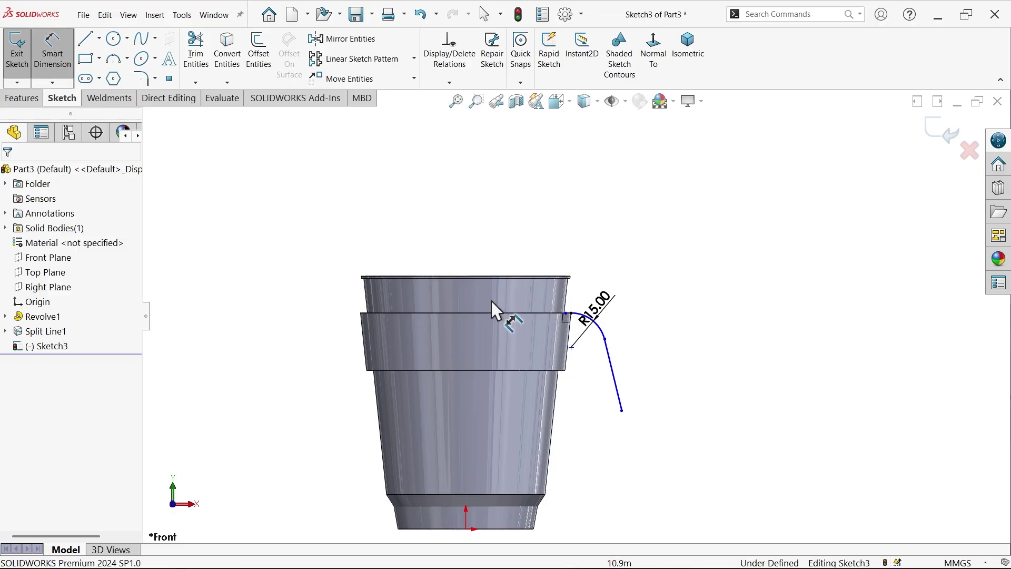
pyautogui.click(572, 347)
pyautogui.click(466, 530)
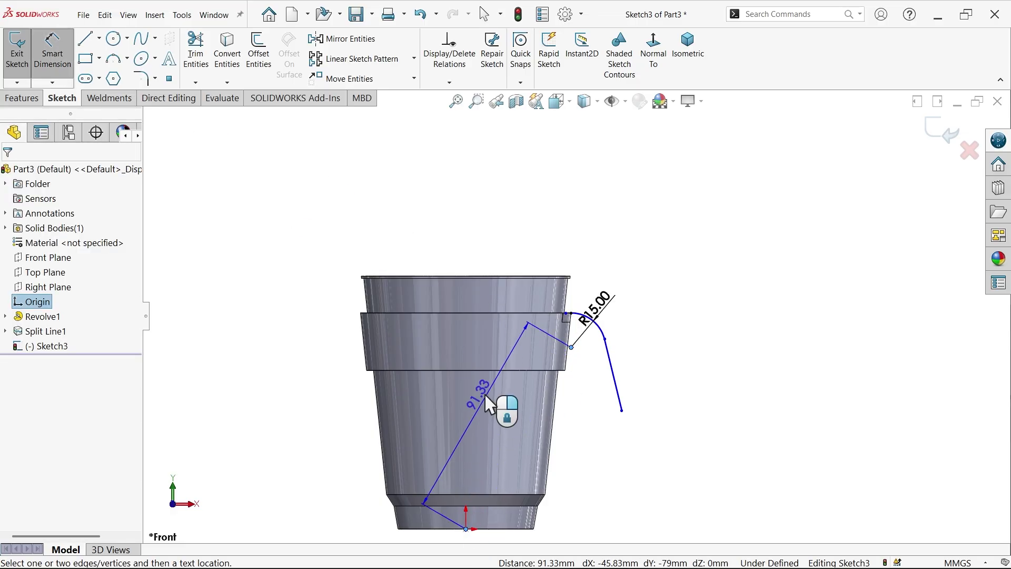
pyautogui.click(514, 242)
pyautogui.write('50')
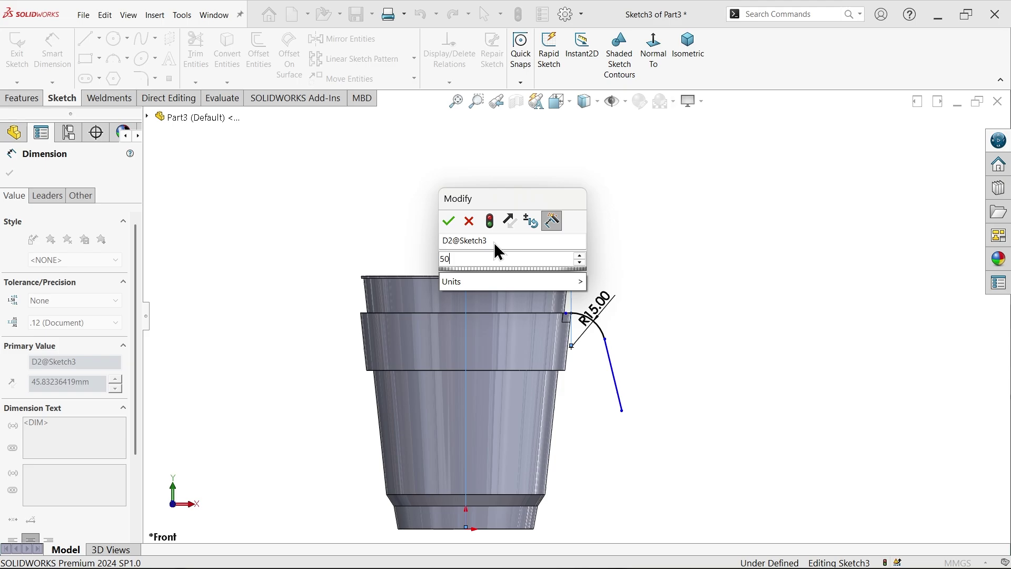
pyautogui.click(449, 220)
pyautogui.scroll(-2, 584, 429)
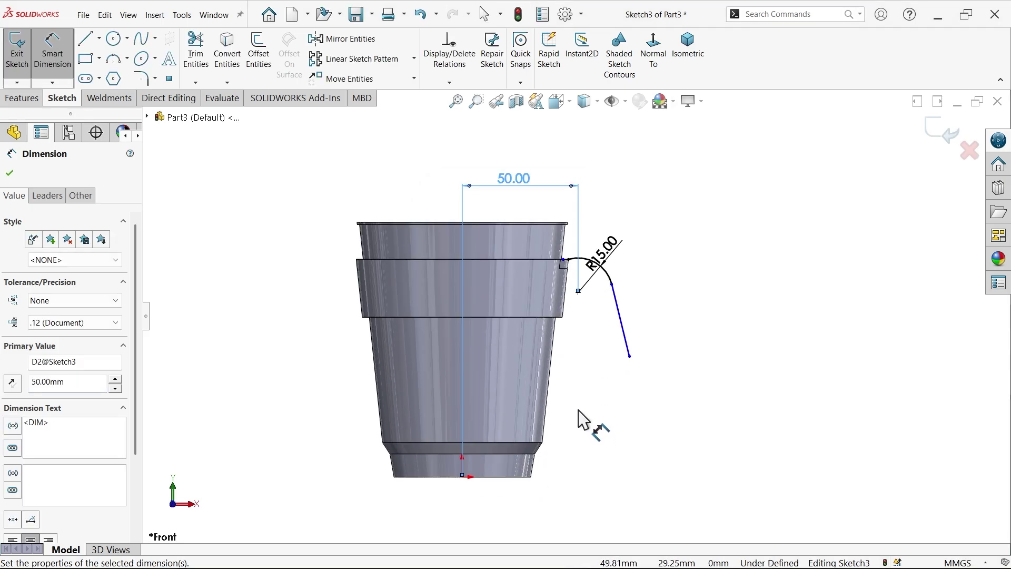
pyautogui.click(99, 38)
pyautogui.click(100, 70)
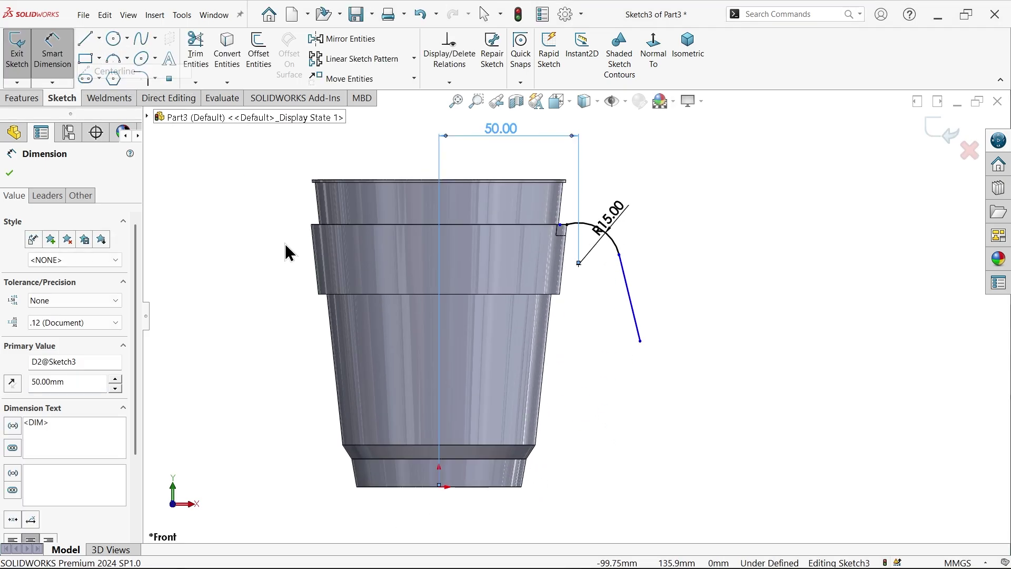
# Draw a vertical centerline from the origin up the cup's axis.
pyautogui.click(439, 485)
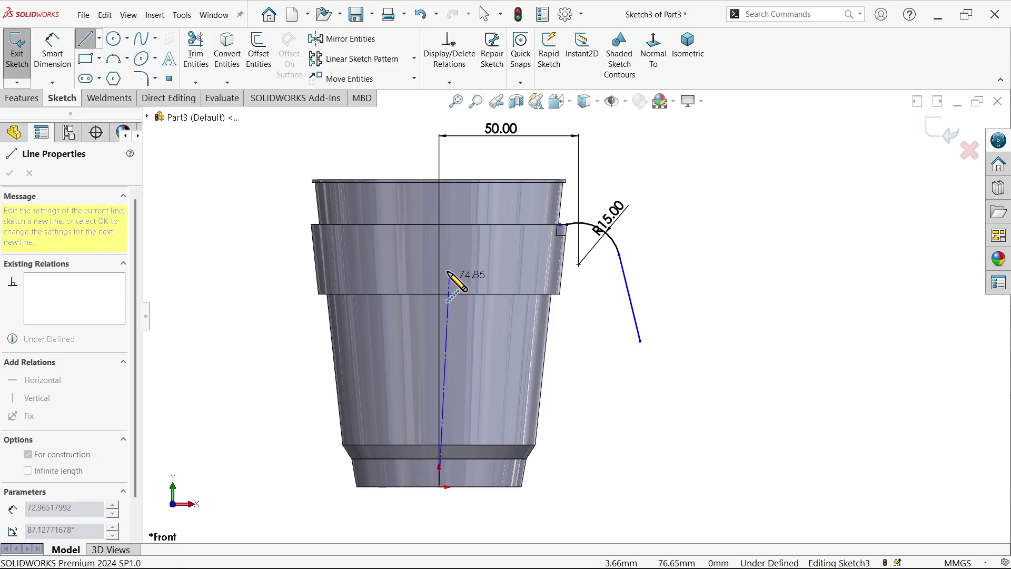
pyautogui.click(439, 207)
pyautogui.press('Escape')
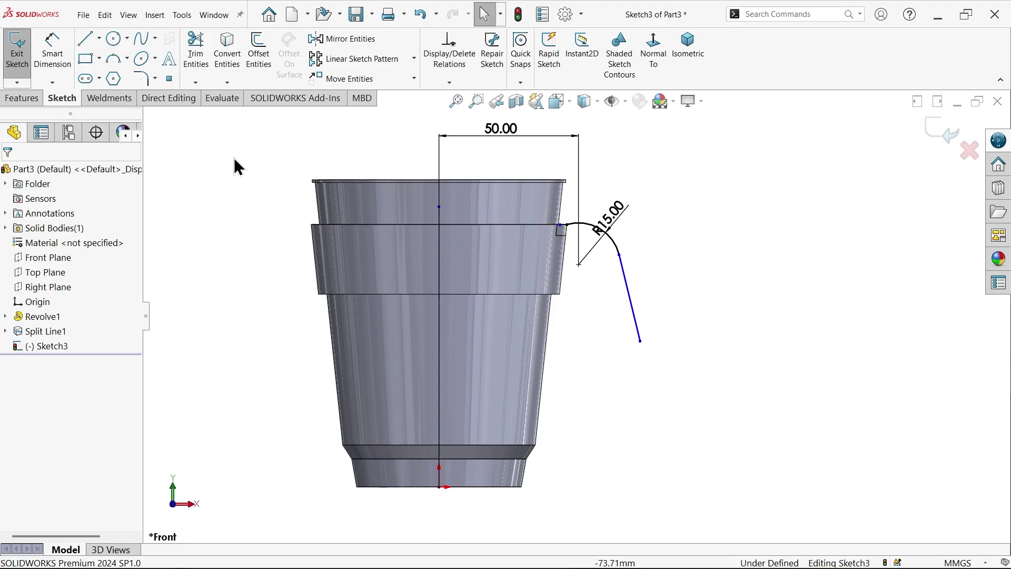
# Give the sloping line's lower endpoint a 40 vertical dimension.
pyautogui.click(52, 52)
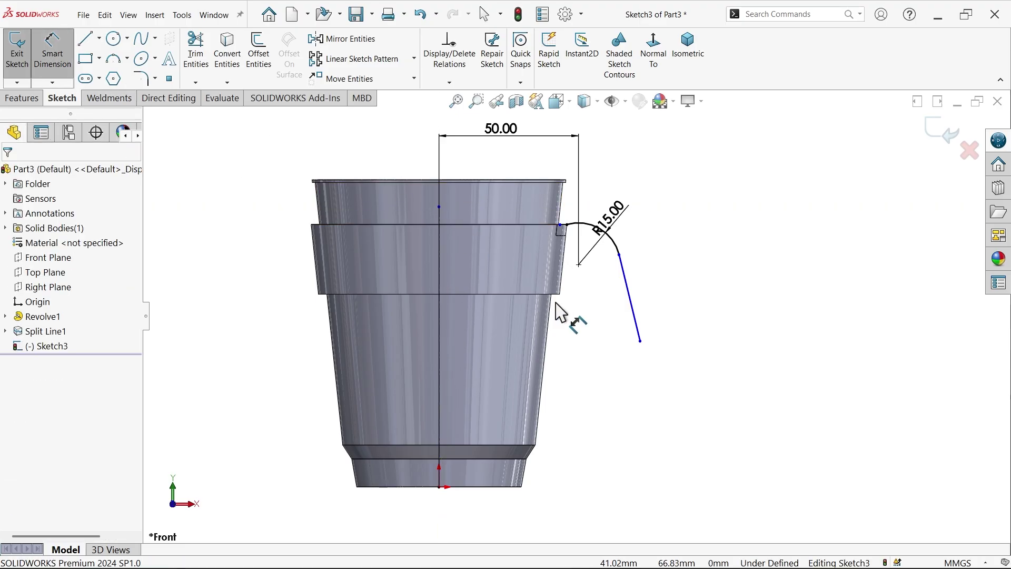
pyautogui.click(641, 344)
pyautogui.scroll(-4, 585, 232)
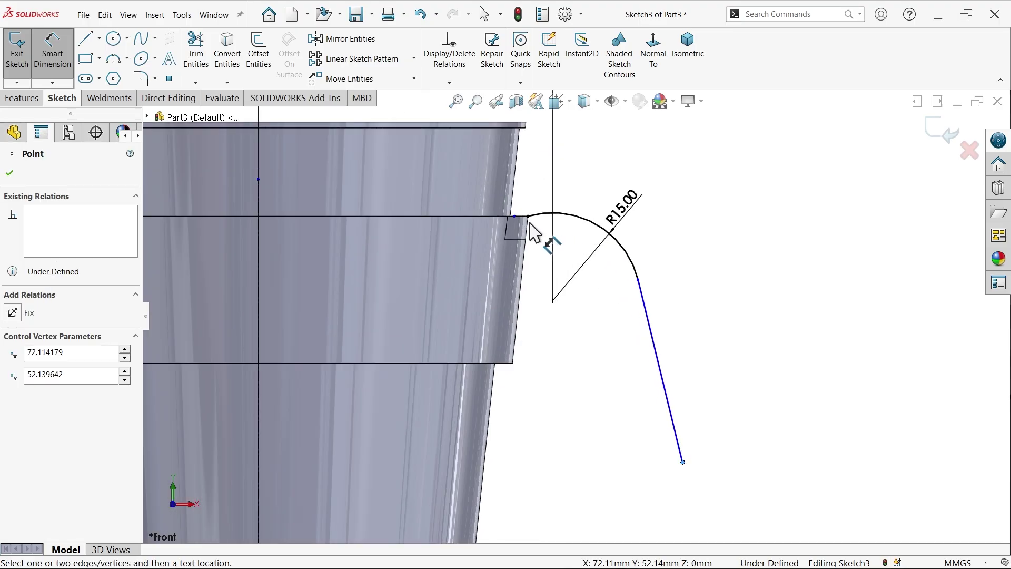
pyautogui.click(639, 290)
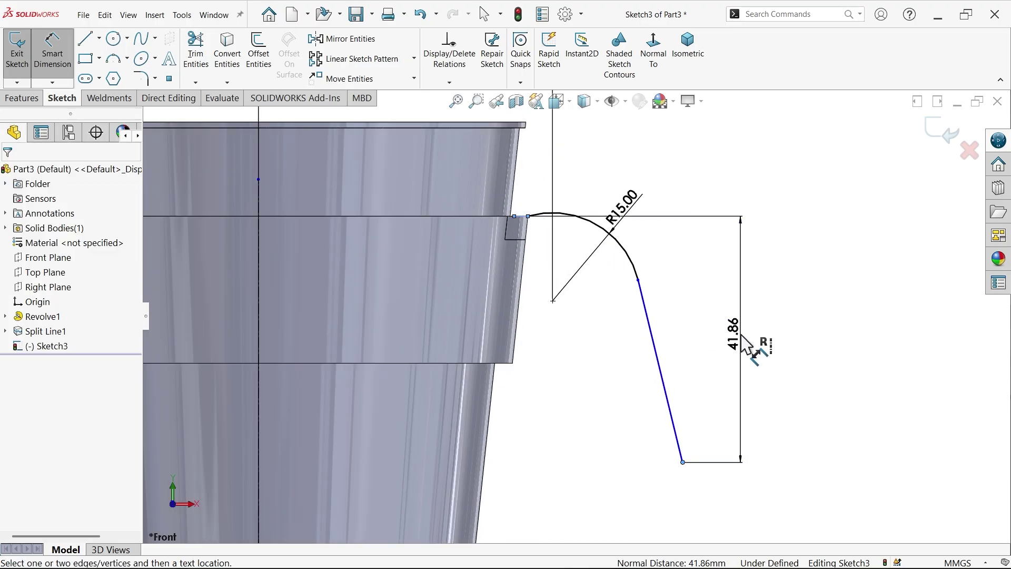
pyautogui.click(747, 342)
pyautogui.write('40')
pyautogui.click(676, 314)
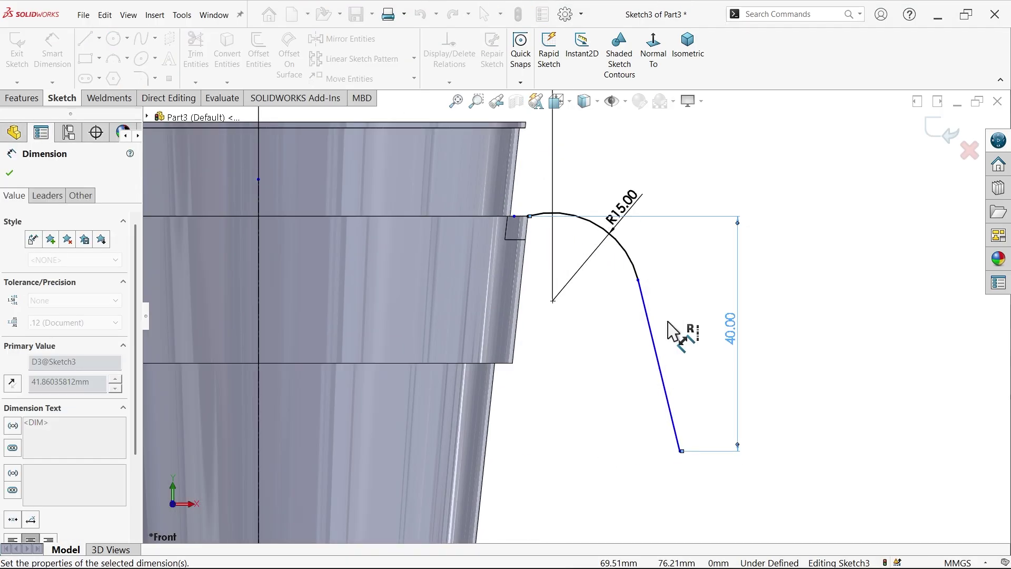
# Set the slanted line at 16° to the vertical centerline.
pyautogui.scroll(5, 606, 332)
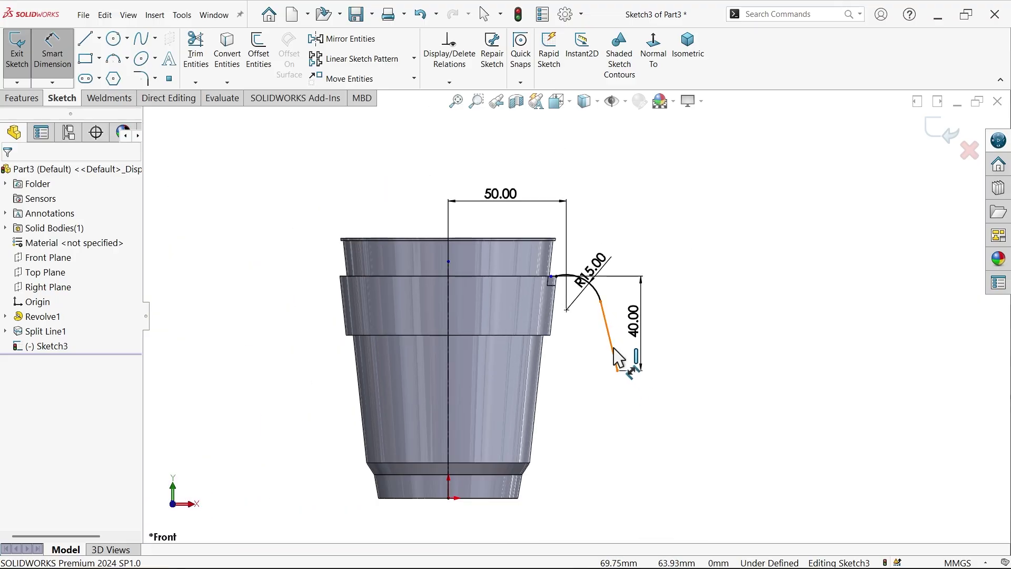
pyautogui.click(609, 337)
pyautogui.click(449, 401)
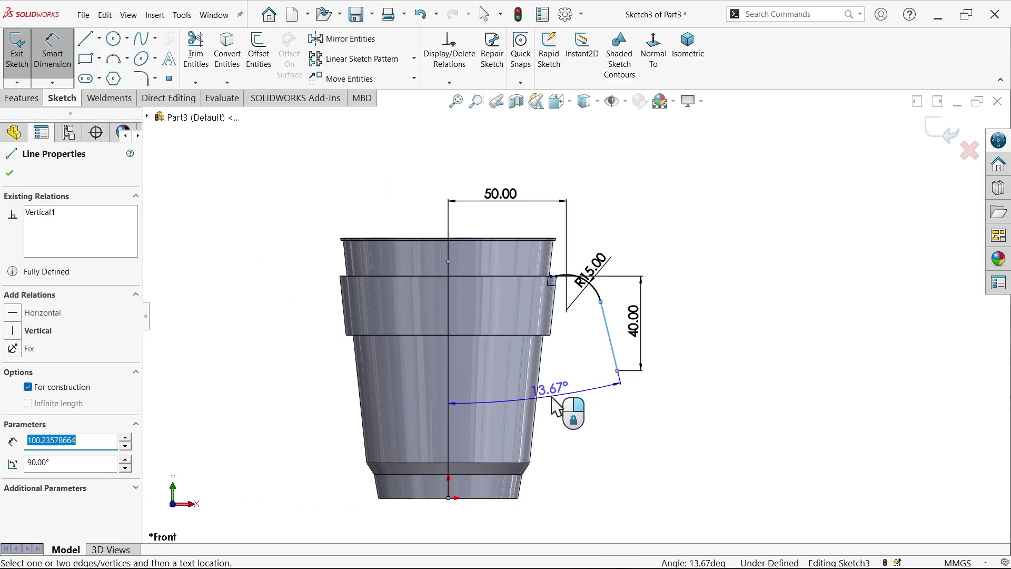
pyautogui.click(556, 407)
pyautogui.write('16')
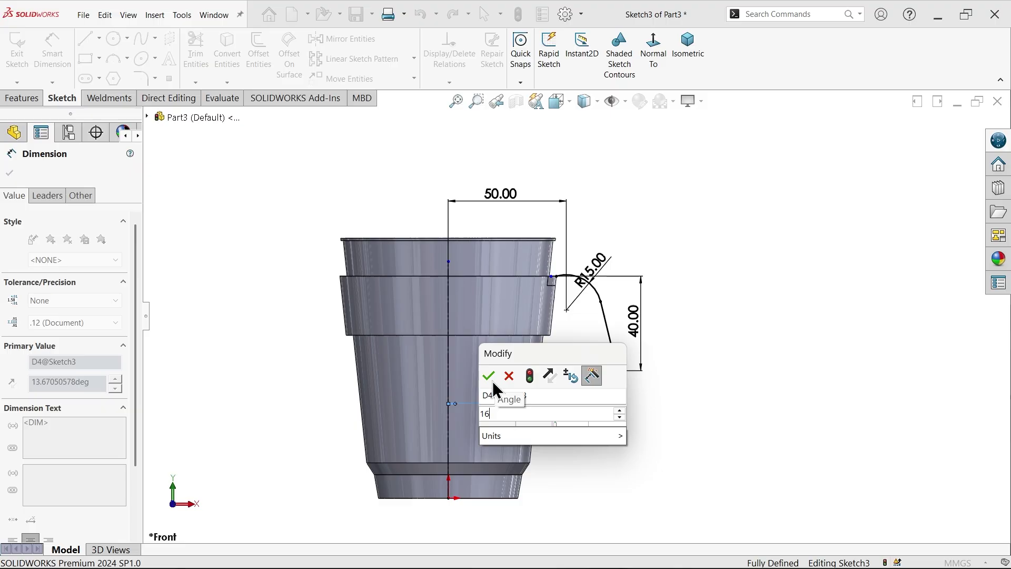
pyautogui.click(489, 376)
pyautogui.scroll(-2, 569, 316)
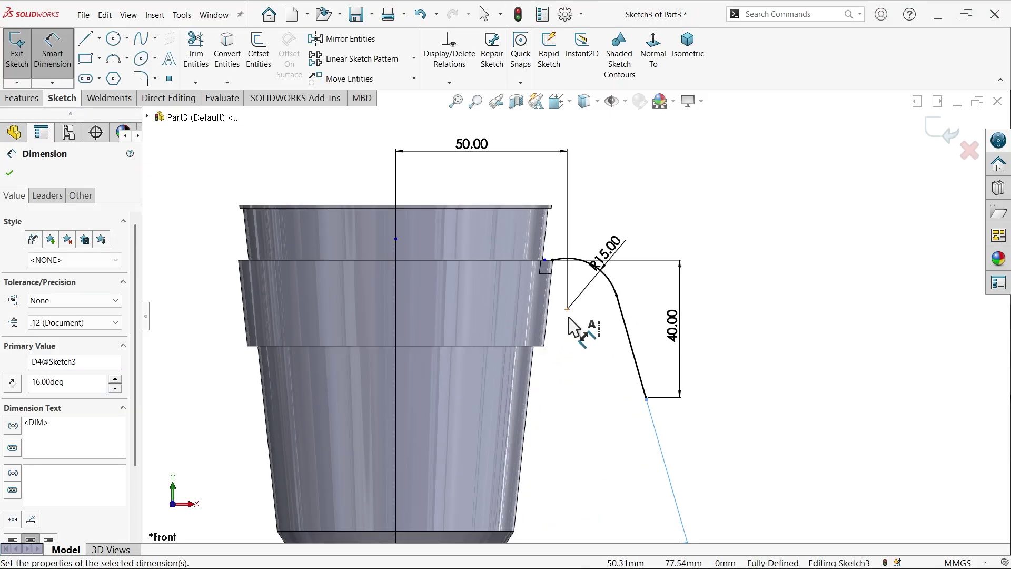
pyautogui.scroll(3, 653, 403)
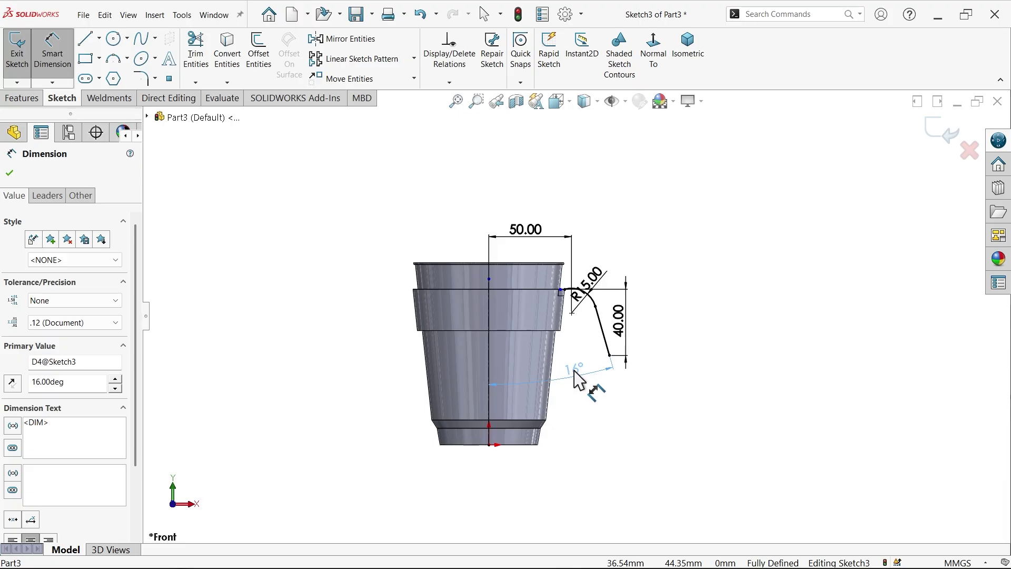
pyautogui.scroll(-3, 603, 344)
# Close Sketch3 and add Plane1 normal to the slanted line at its lower endpoint.
pyautogui.moveTo(574, 226); pyautogui.dragTo(606, 184)
pyautogui.click(941, 132)
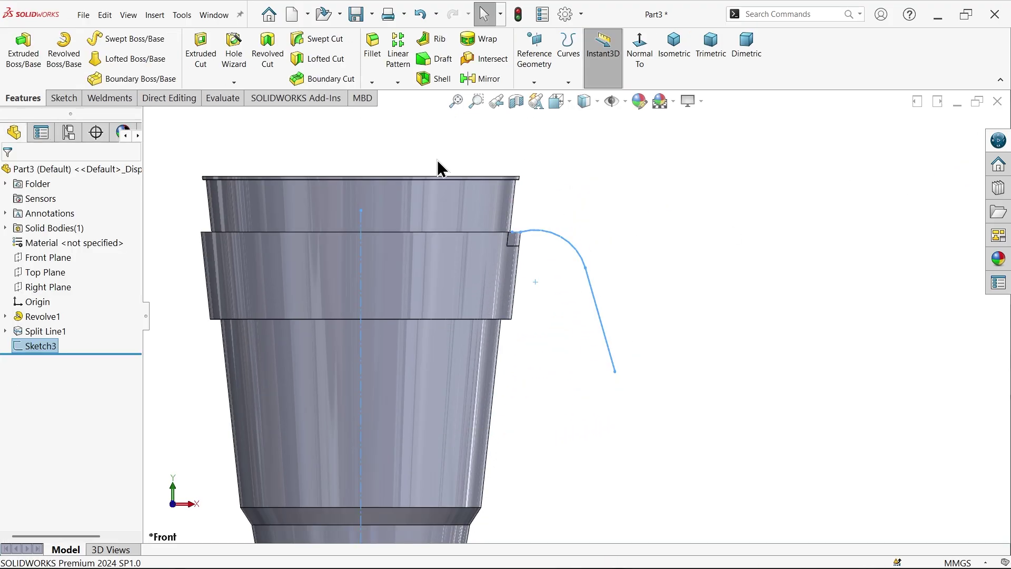
pyautogui.click(535, 87)
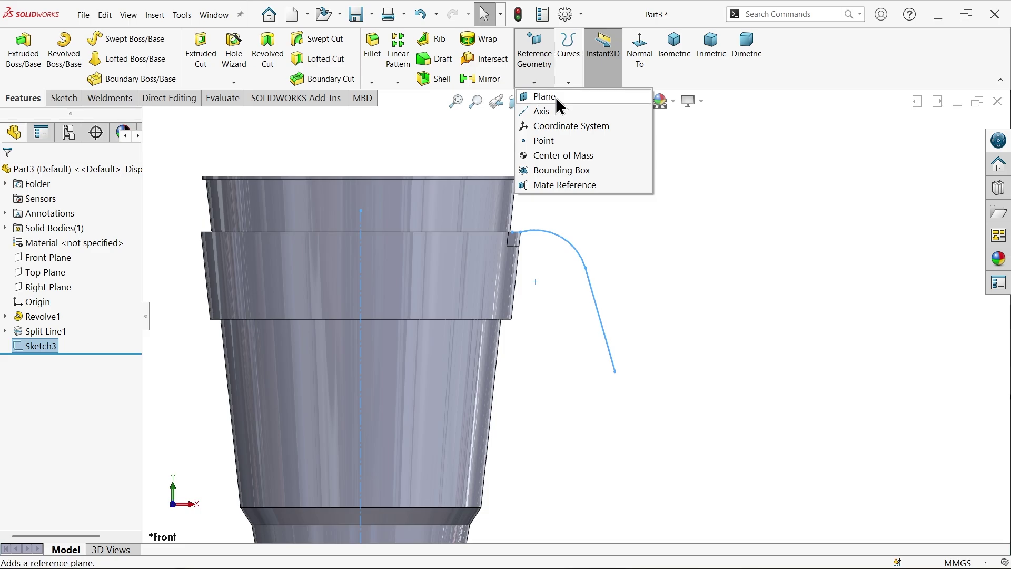
pyautogui.click(556, 98)
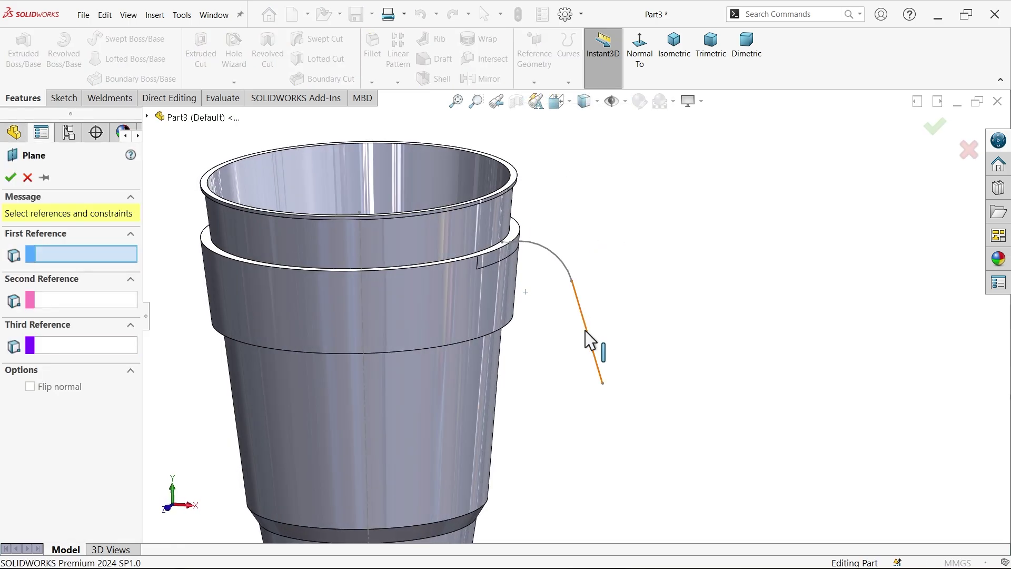
pyautogui.click(588, 335)
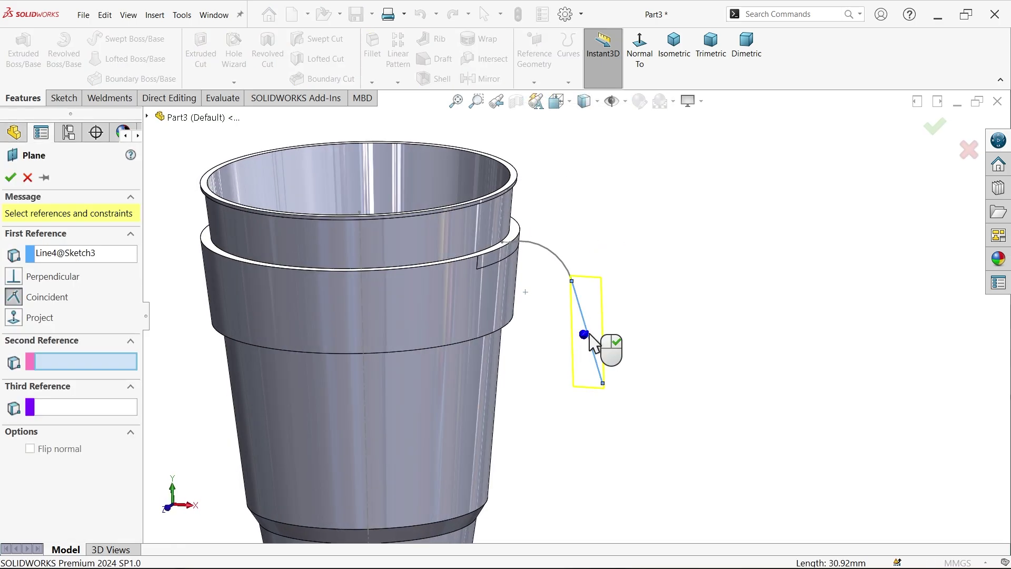
pyautogui.click(603, 384)
pyautogui.moveTo(607, 401); pyautogui.dragTo(607, 445, button='middle')
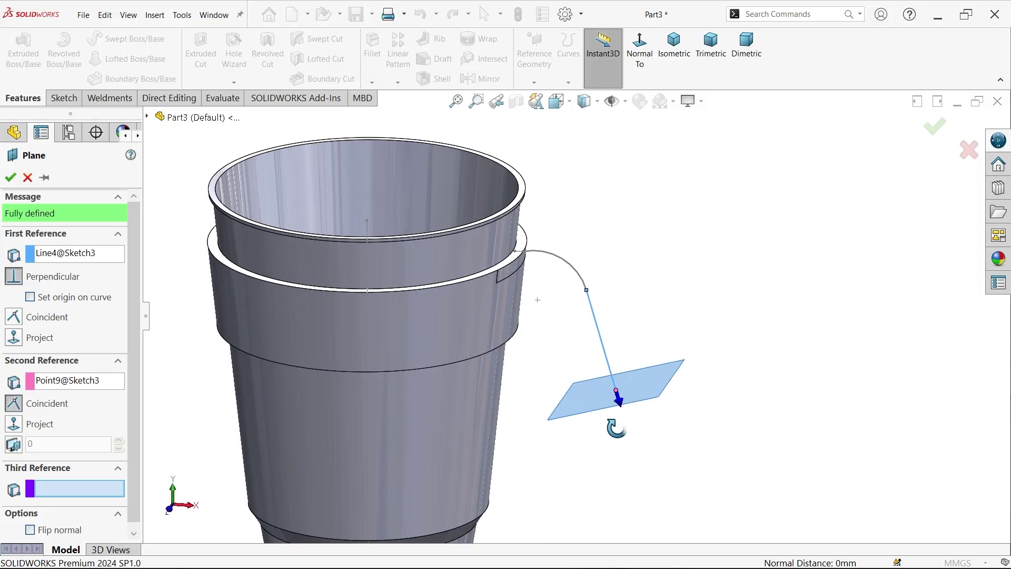
pyautogui.scroll(-3, 632, 390)
pyautogui.scroll(-2, 632, 390)
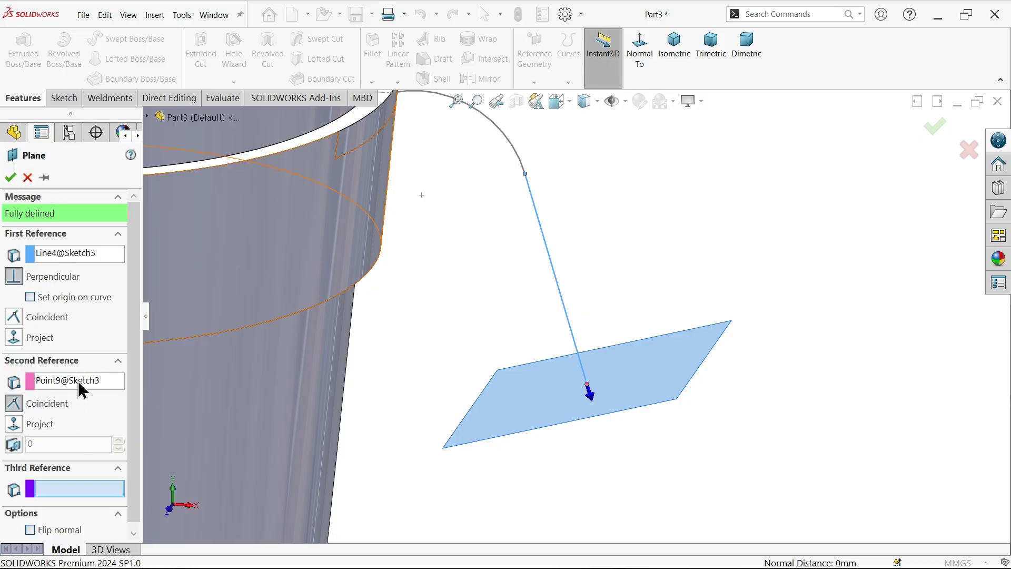
pyautogui.click(10, 177)
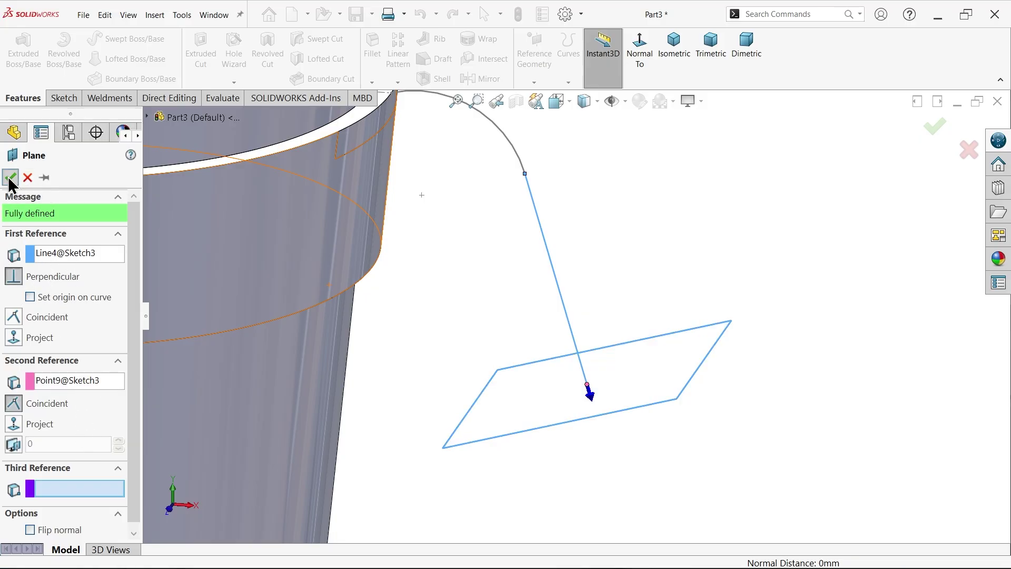
# Start a sketch on Plane1 and draw a corner rectangle.
pyautogui.click(65, 99)
pyautogui.click(17, 52)
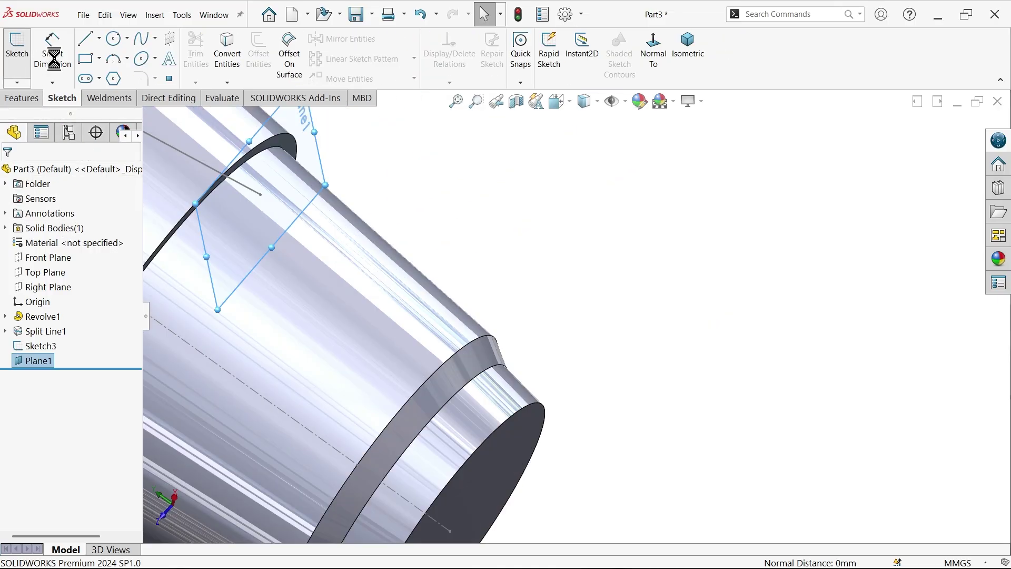
pyautogui.click(83, 59)
pyautogui.click(307, 288)
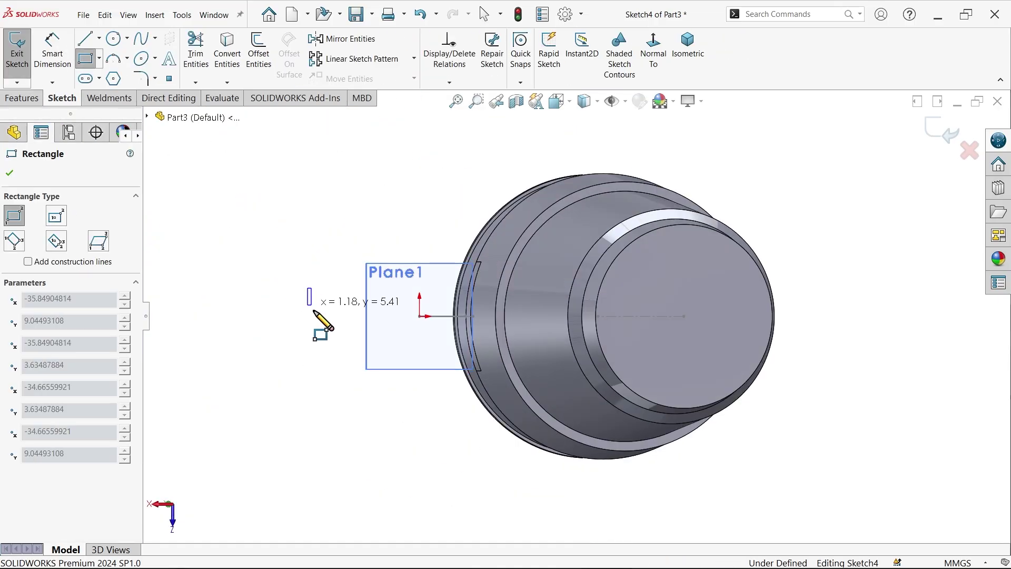
pyautogui.click(330, 371)
# Dimension the rectangle 15 mm tall and 4 mm wide.
pyautogui.click(53, 52)
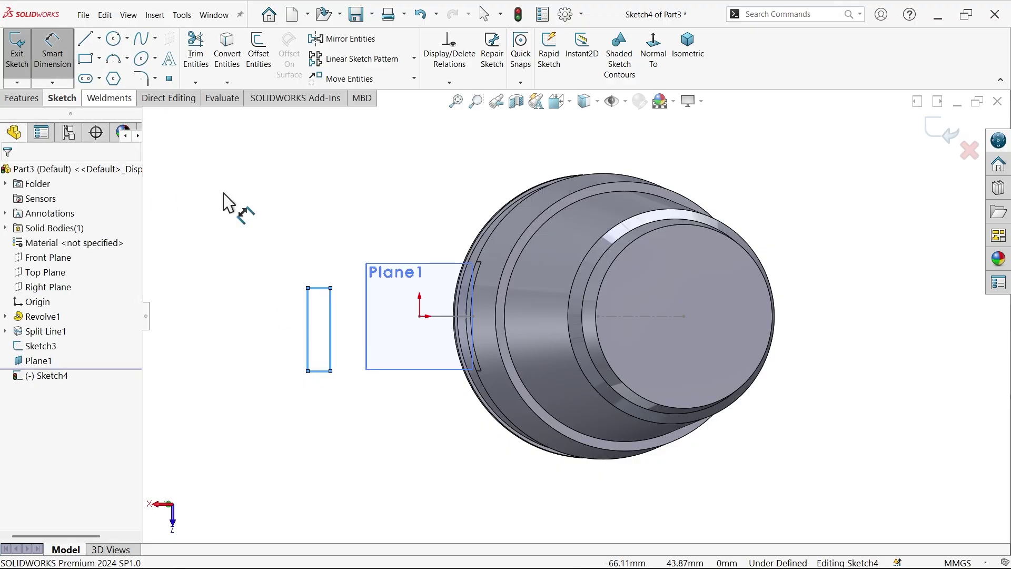
pyautogui.scroll(-2, 326, 321)
pyautogui.click(311, 326)
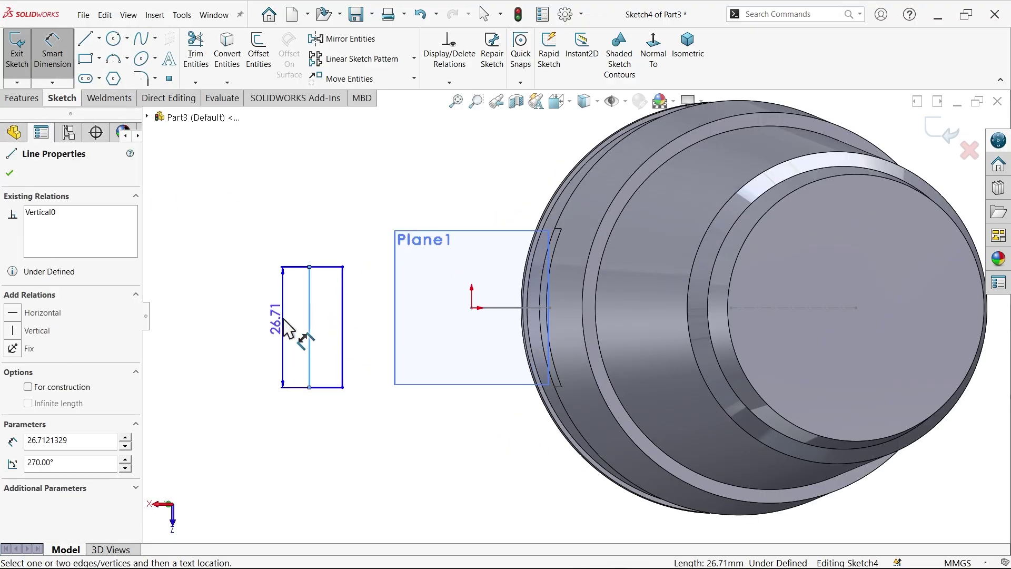
pyautogui.click(283, 318)
pyautogui.click(284, 325)
pyautogui.write('15')
pyautogui.press('Return')
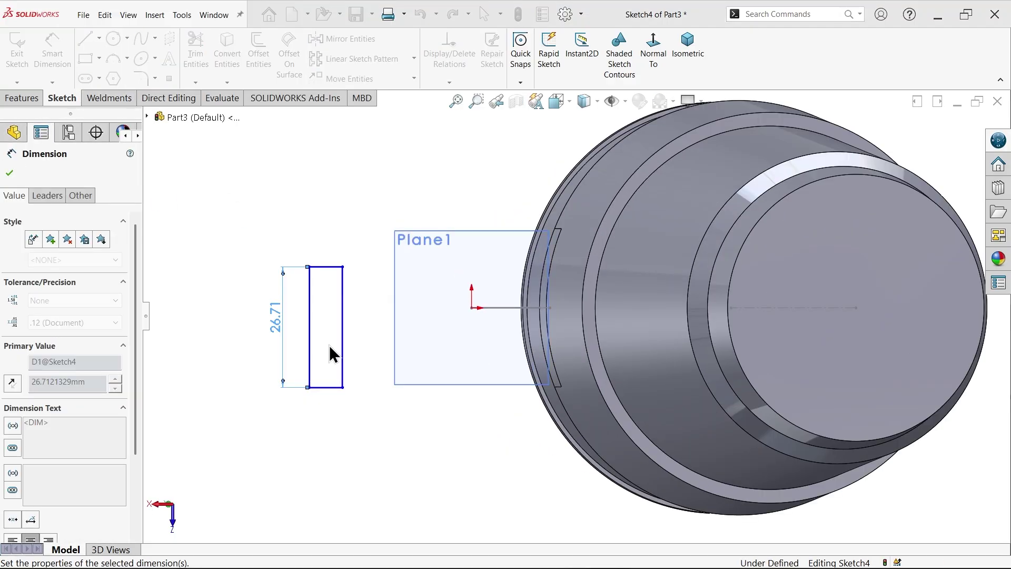
pyautogui.click(328, 320)
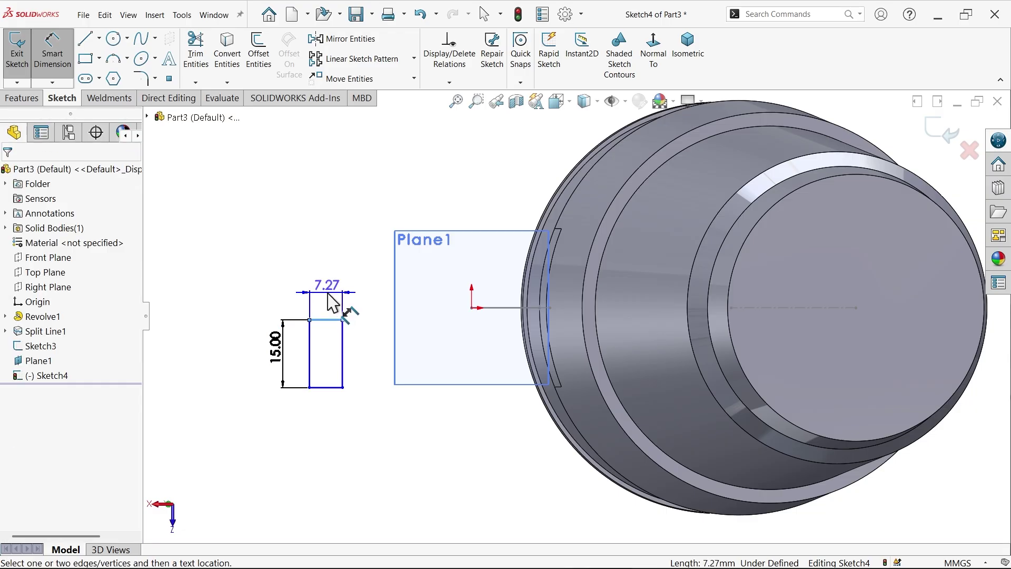
pyautogui.click(327, 293)
pyautogui.write('4')
pyautogui.press('Return')
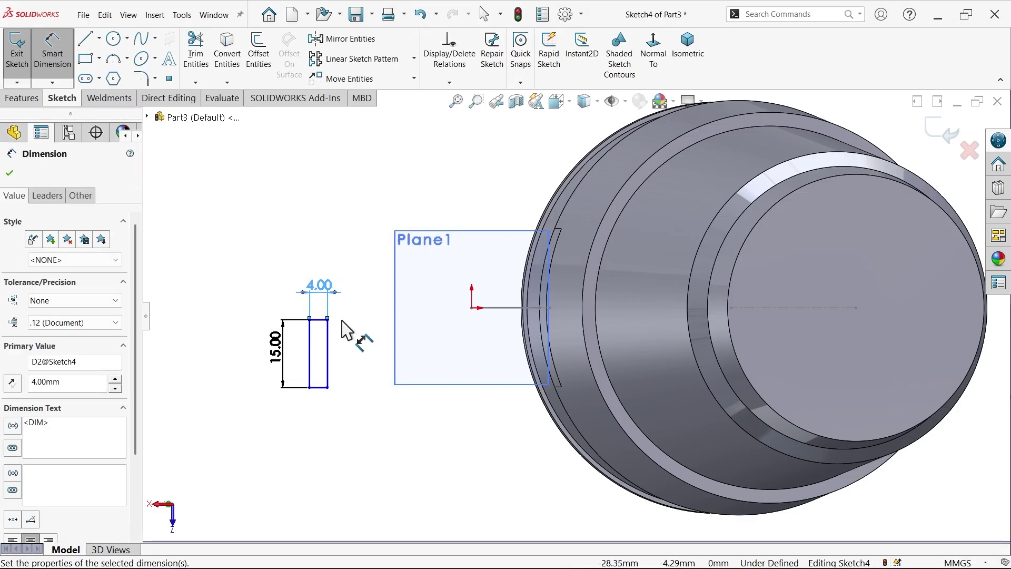
pyautogui.click(10, 173)
# Move the rectangle onto Plane1 beside the handle path's end.
pyautogui.scroll(-3, 336, 298)
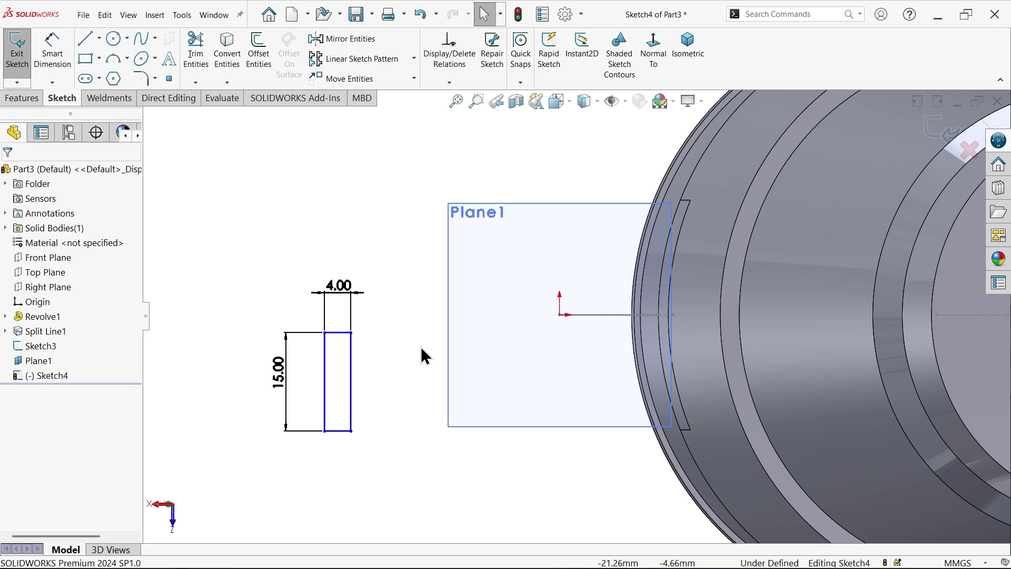
pyautogui.moveTo(421, 354); pyautogui.dragTo(462, 379, button='middle')
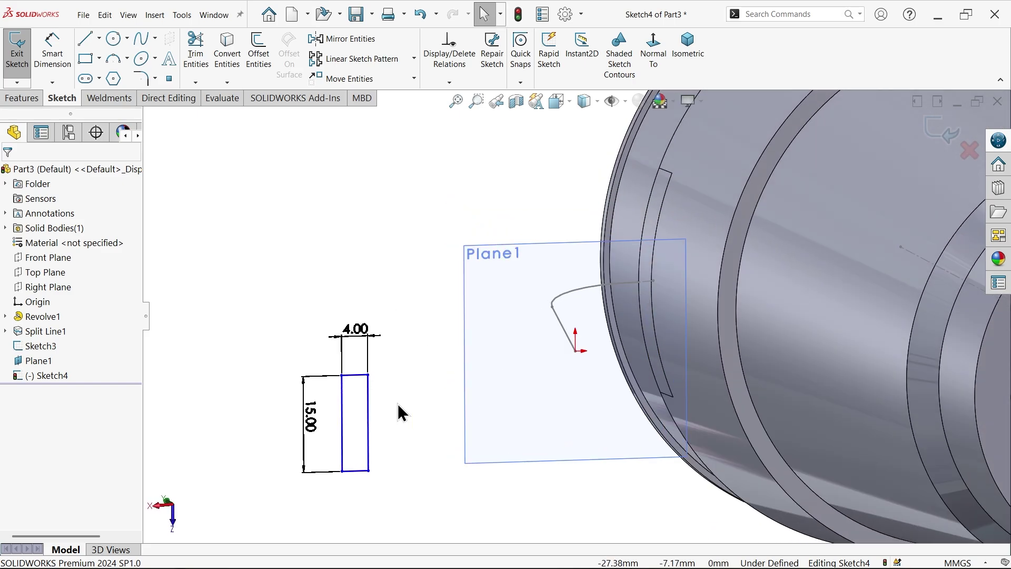
pyautogui.moveTo(368, 376); pyautogui.dragTo(538, 317)
# Add a Pierce relation between the rectangle's midpoint and the handle path line.
pyautogui.scroll(-3, 535, 333)
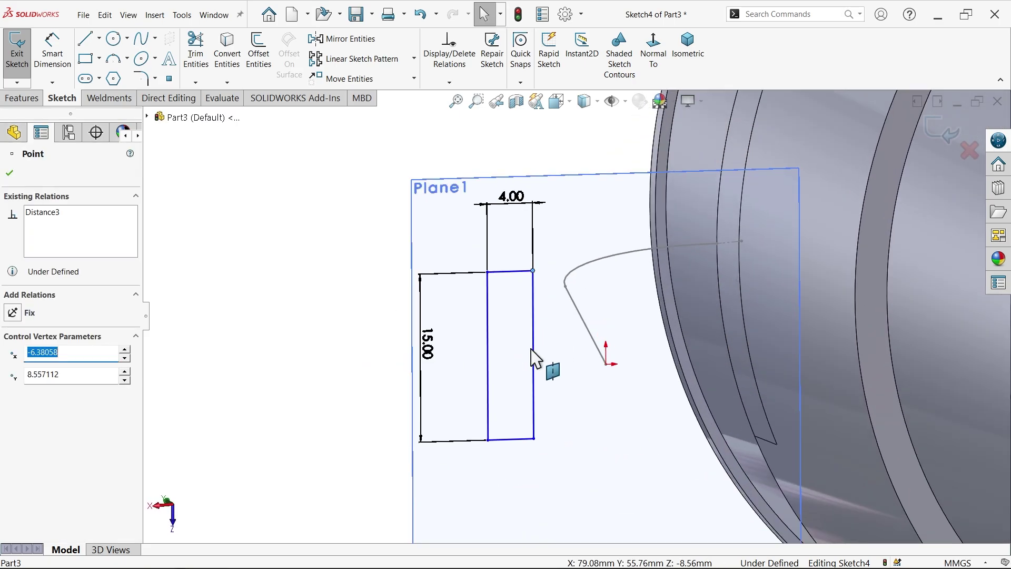
pyautogui.click(487, 360)
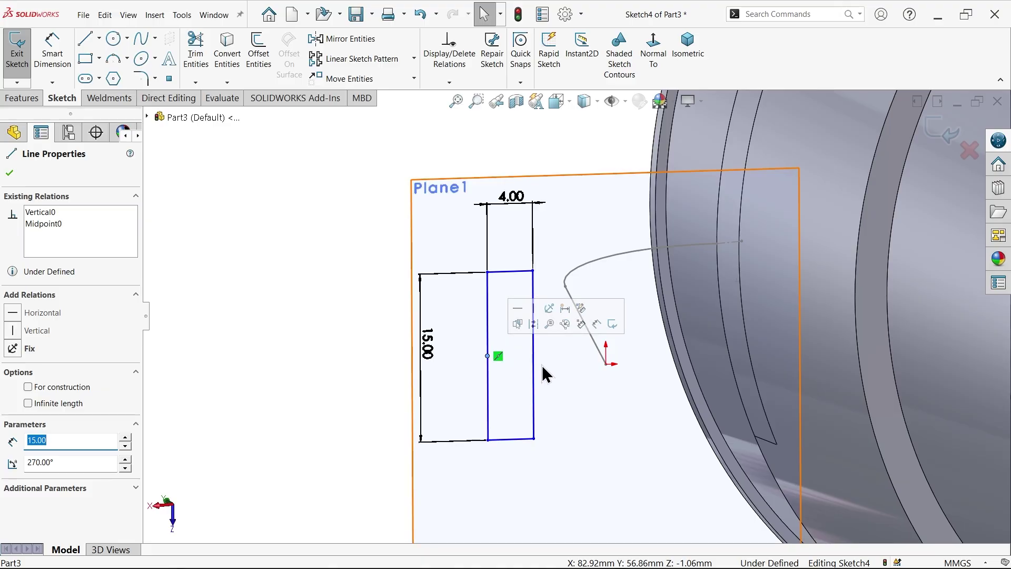
pyautogui.keyDown('ctrl'); pyautogui.click(604, 364); pyautogui.keyUp('ctrl')
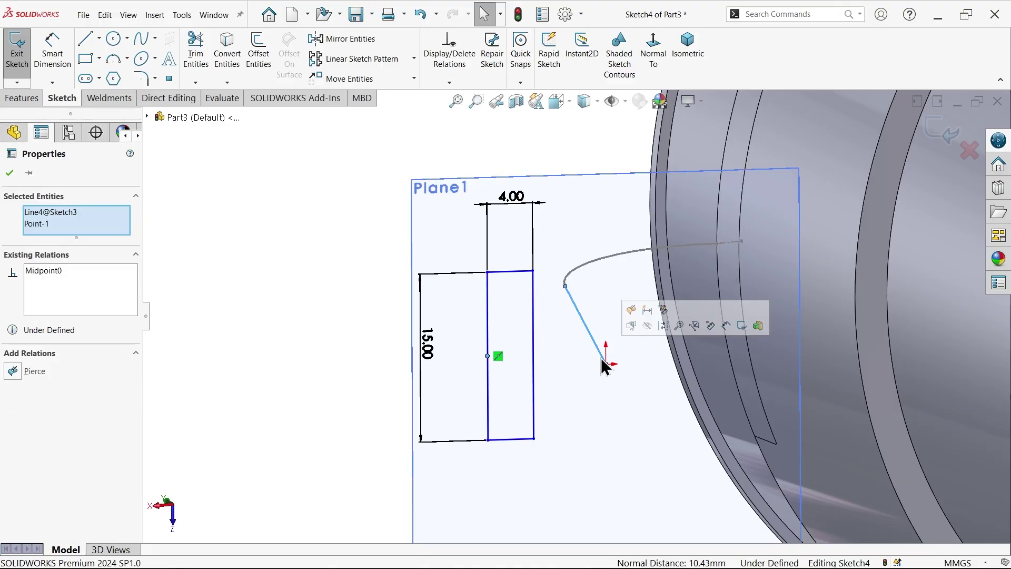
pyautogui.click(635, 315)
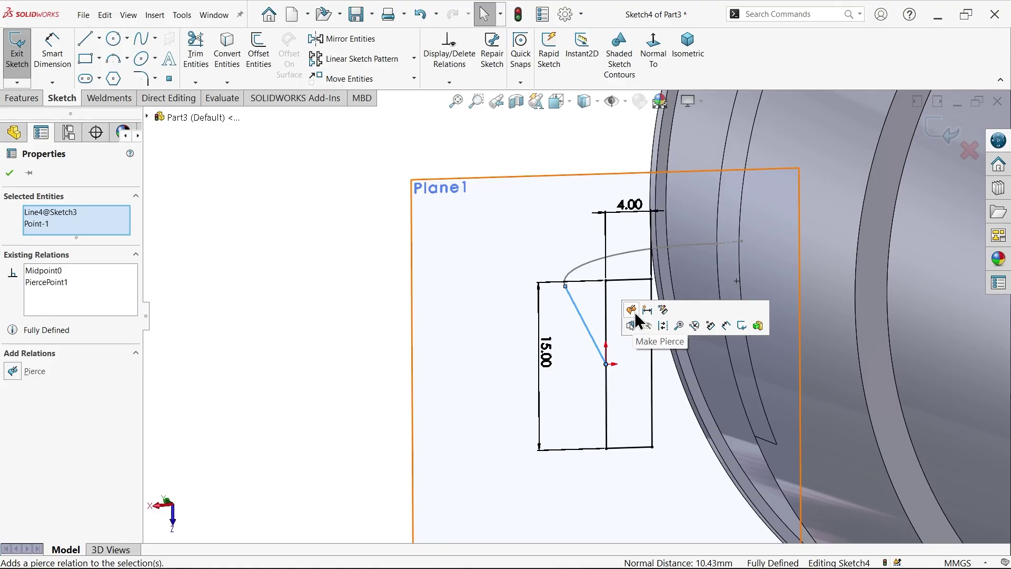
# Switch to Isometric view, close the profile sketch, and hide Plane1.
pyautogui.scroll(5, 551, 364)
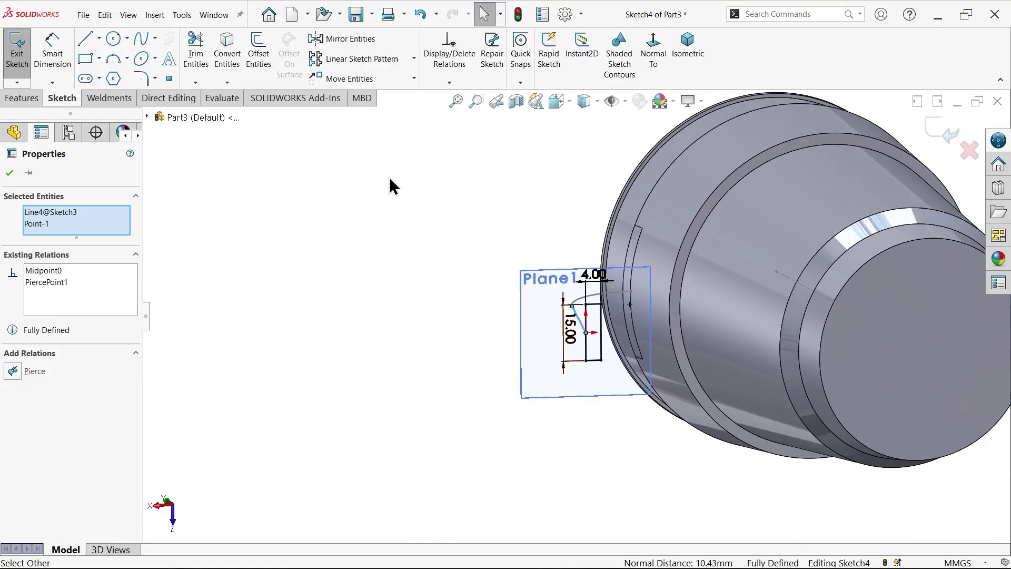
pyautogui.moveTo(395, 185); pyautogui.dragTo(529, 139, button='middle')
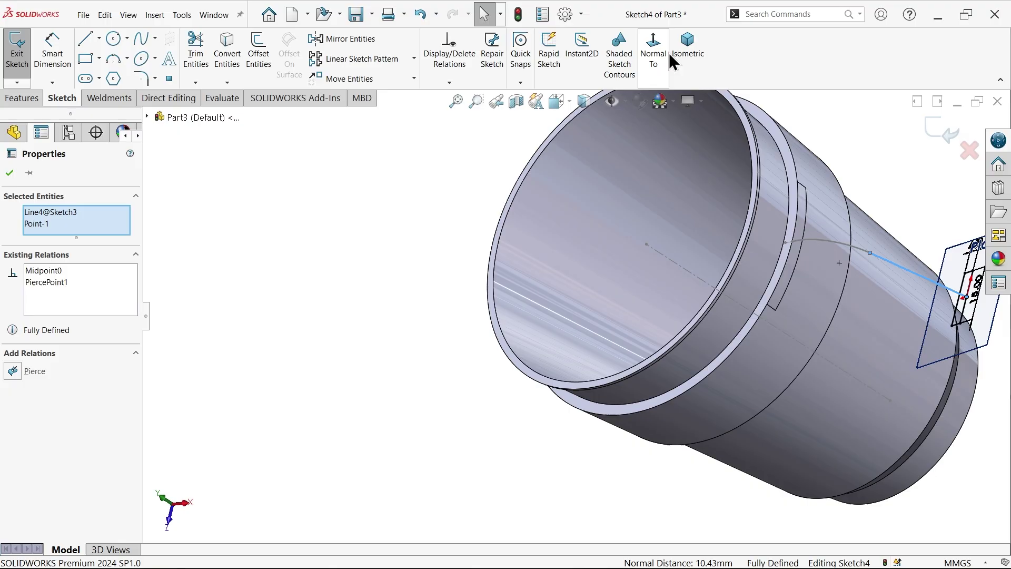
pyautogui.click(687, 48)
pyautogui.scroll(-1, 653, 355)
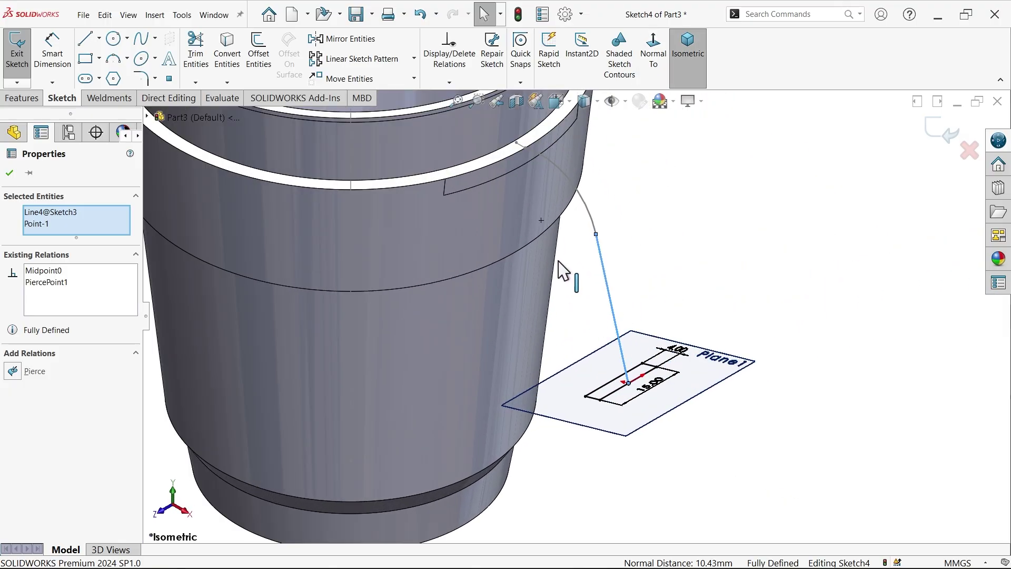
pyautogui.click(942, 132)
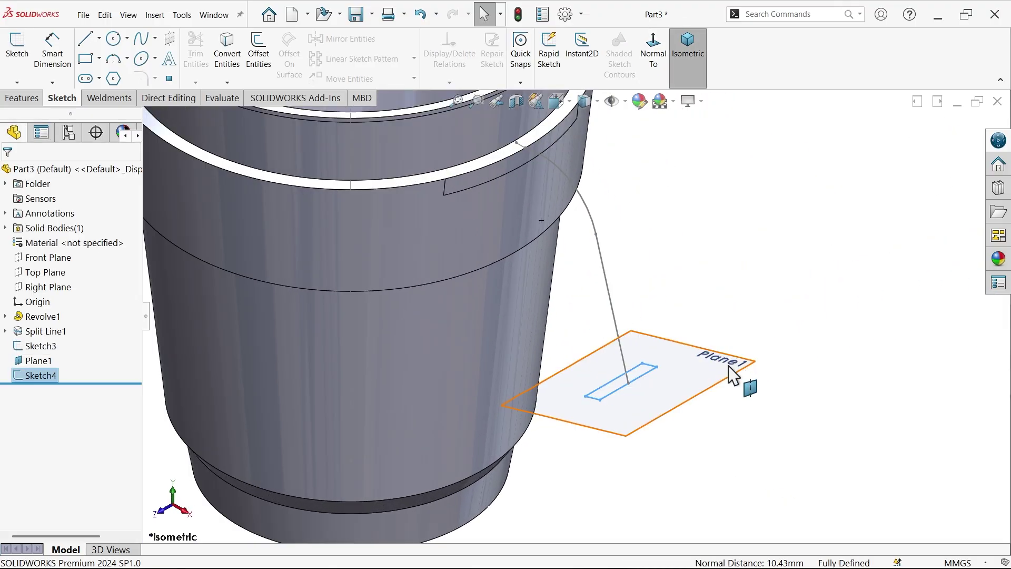
pyautogui.click(758, 360)
pyautogui.click(790, 334)
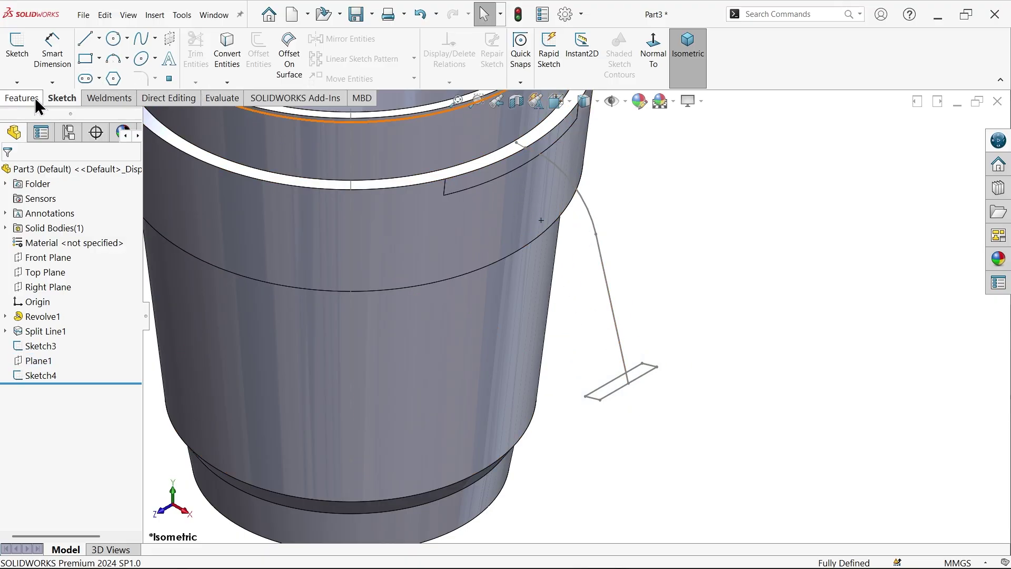
# Start a Lofted Boss with the split rim face and Sketch4 rectangle as profiles.
pyautogui.click(22, 98)
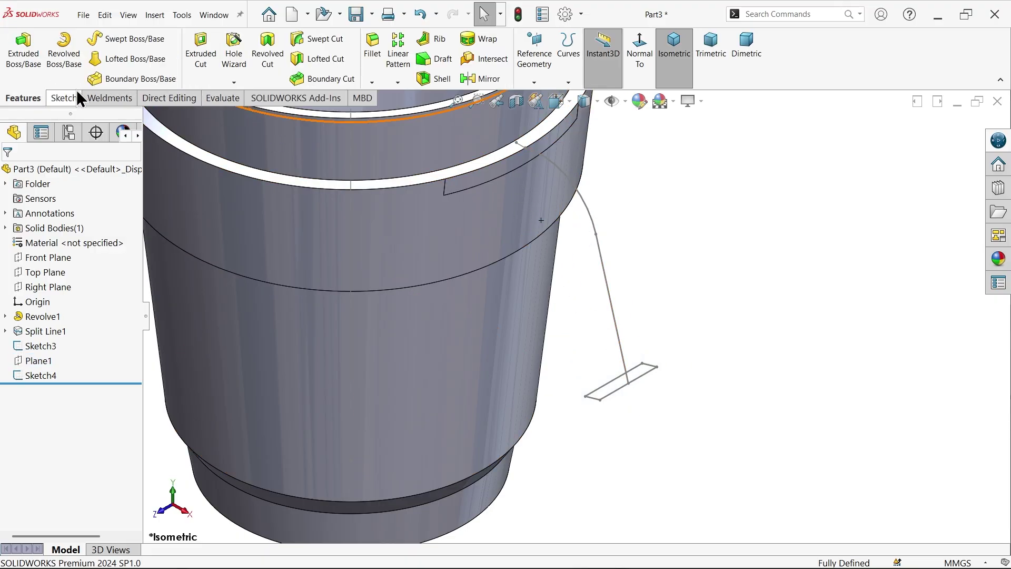
pyautogui.click(130, 62)
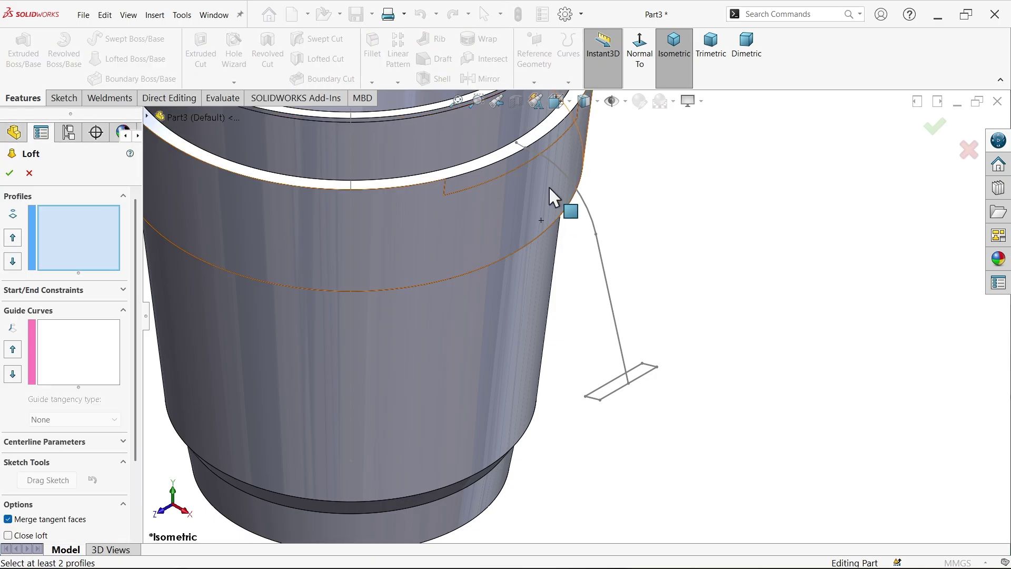
pyautogui.scroll(-2, 522, 174)
pyautogui.click(438, 196)
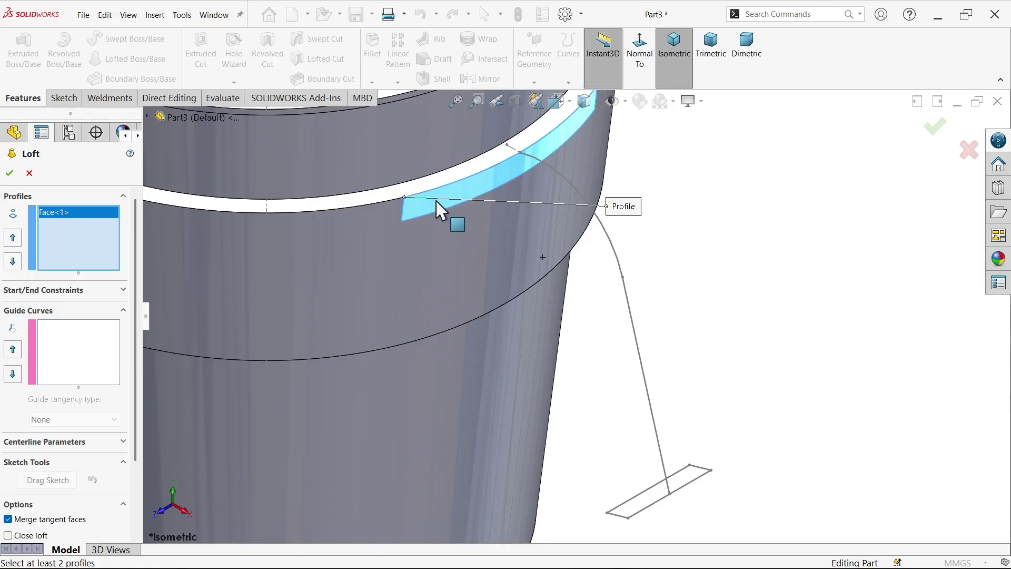
pyautogui.scroll(3, 577, 300)
pyautogui.scroll(1, 624, 452)
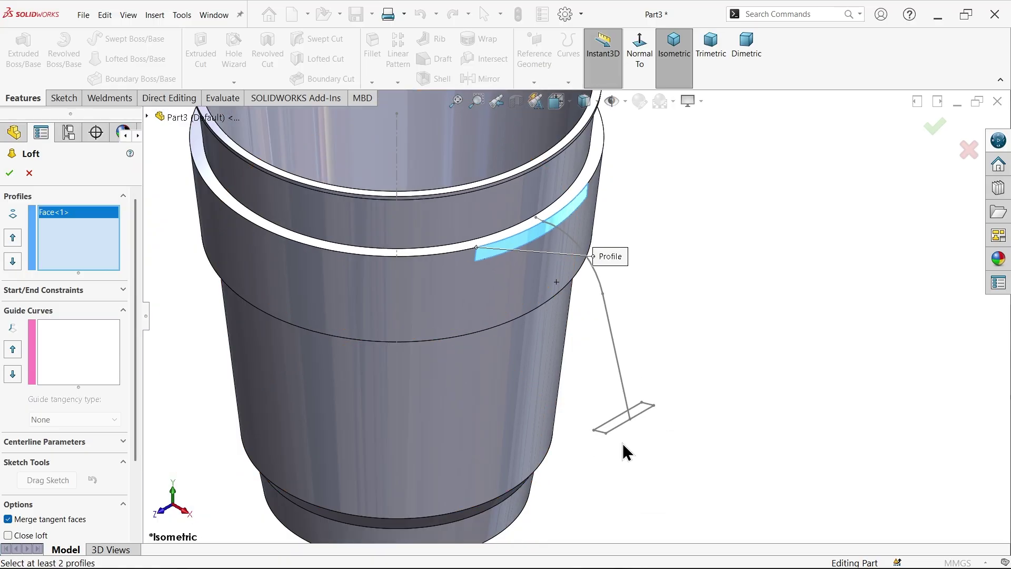
pyautogui.scroll(-4, 611, 431)
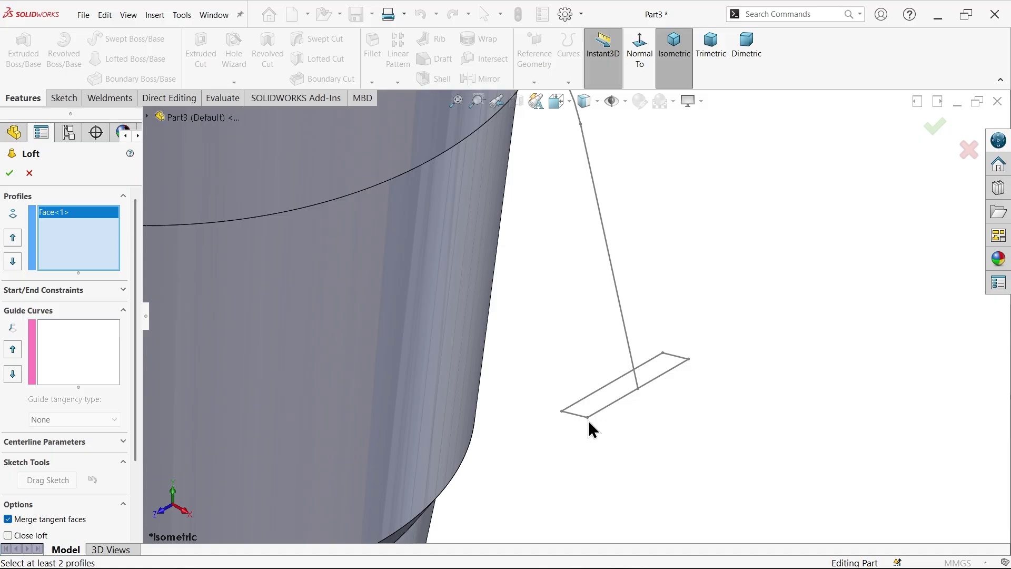
pyautogui.click(587, 418)
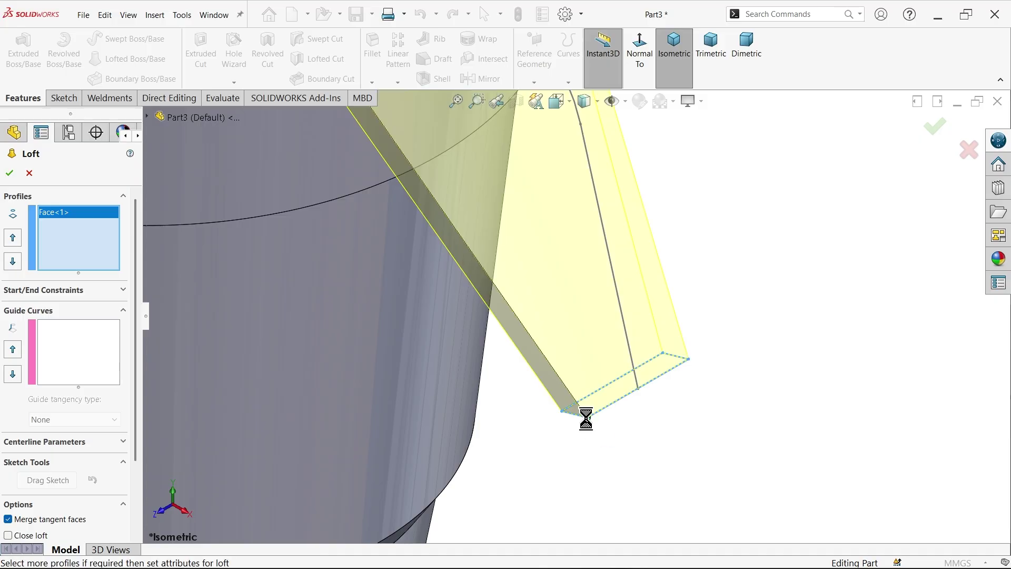
pyautogui.scroll(3, 547, 369)
pyautogui.scroll(-2, 551, 248)
# Inspect the straight loft preview and turn the view to Front.
pyautogui.moveTo(551, 248); pyautogui.dragTo(806, 286, button='middle')
pyautogui.click(569, 105)
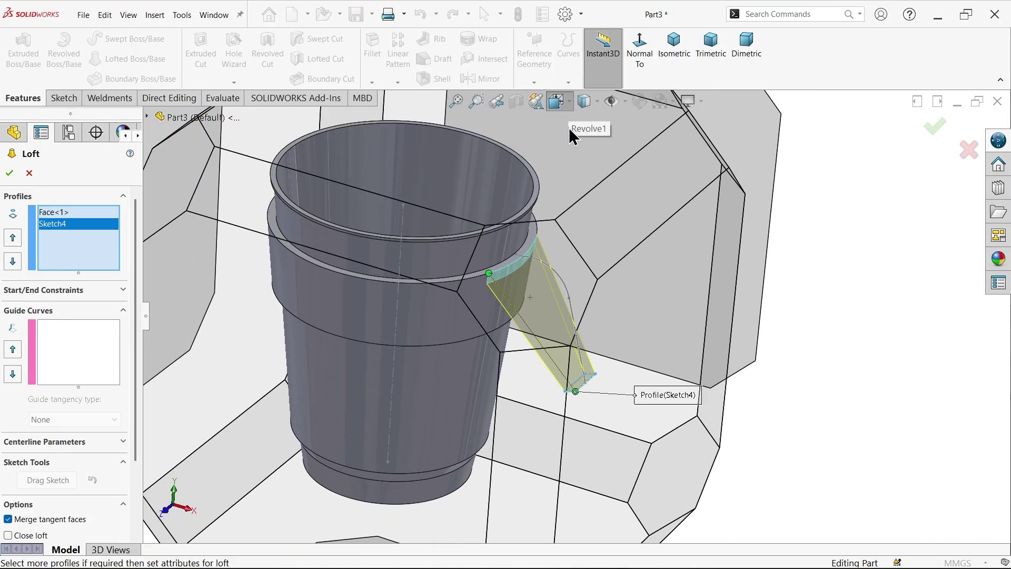
pyautogui.click(454, 386)
pyautogui.scroll(-5, 711, 239)
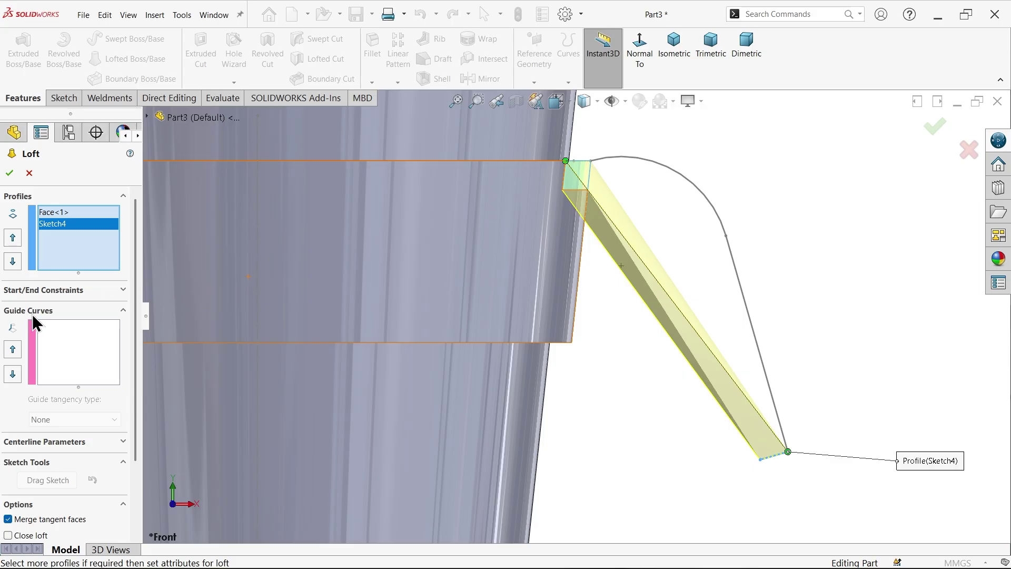
# Use Sketch3 as the loft guide curve with influence kept at To Next Guide.
pyautogui.click(64, 351)
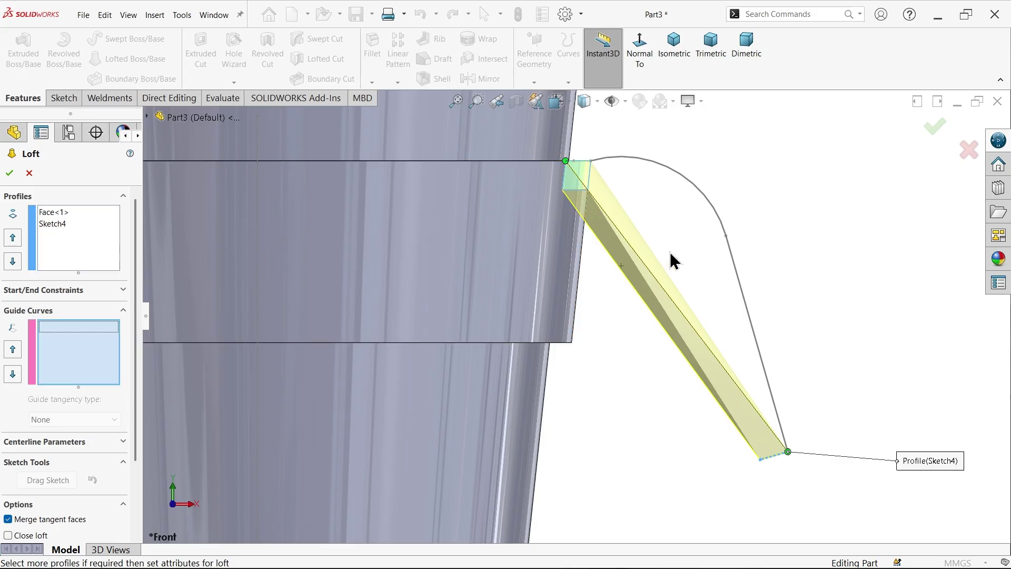
pyautogui.click(725, 233)
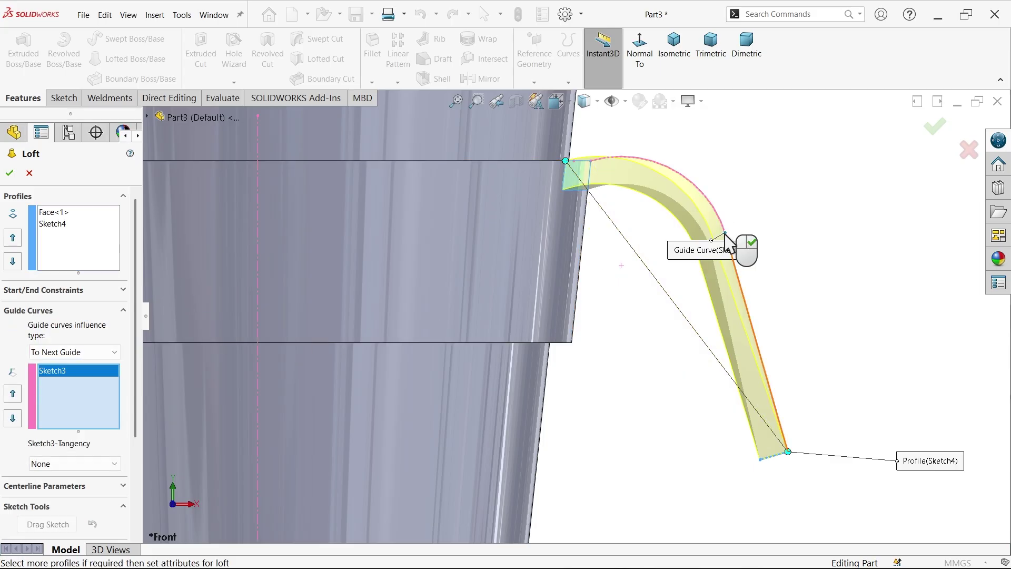
pyautogui.click(79, 351)
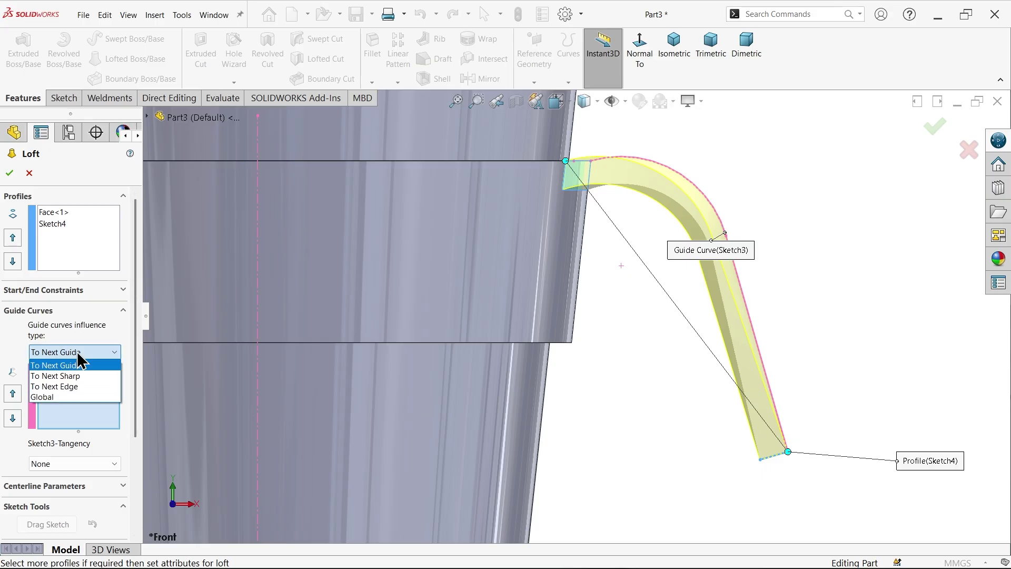
pyautogui.click(79, 358)
pyautogui.moveTo(138, 350); pyautogui.dragTo(140, 458)
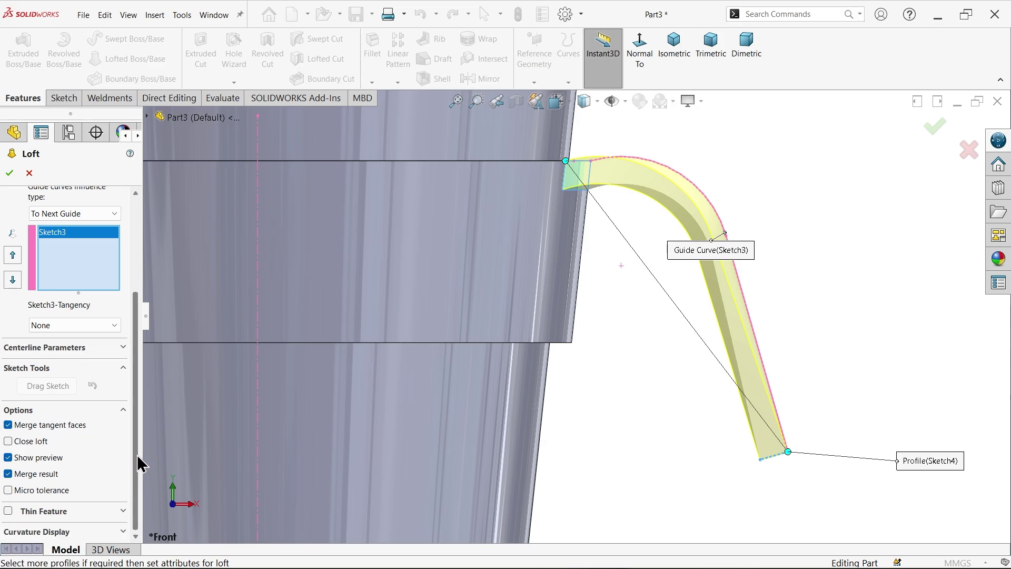
pyautogui.moveTo(136, 454); pyautogui.dragTo(144, 298)
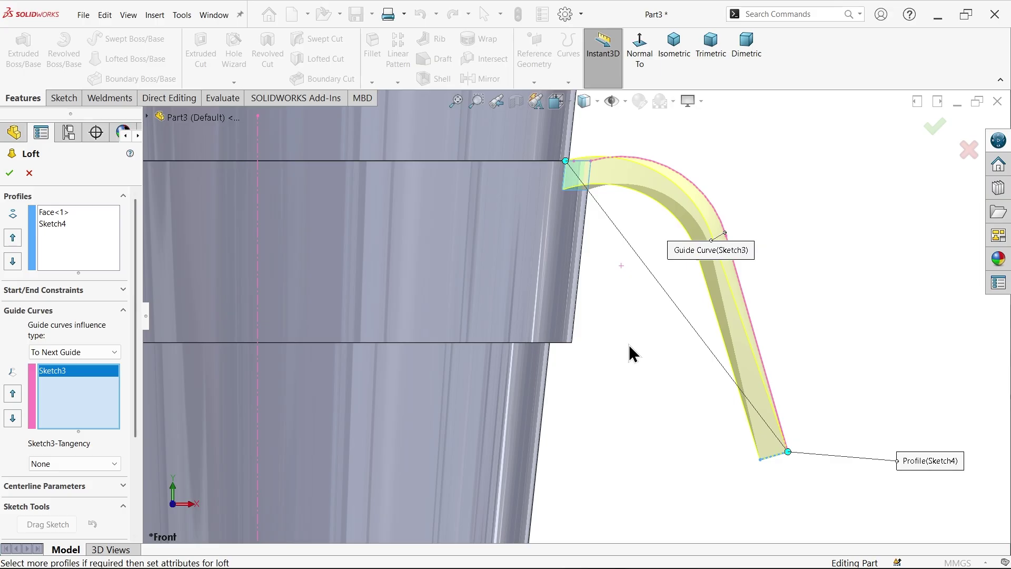
pyautogui.scroll(5, 626, 403)
# Finish Loft1 to create the curved handle and view it in Trimetric.
pyautogui.moveTo(630, 397); pyautogui.dragTo(572, 440, button='middle')
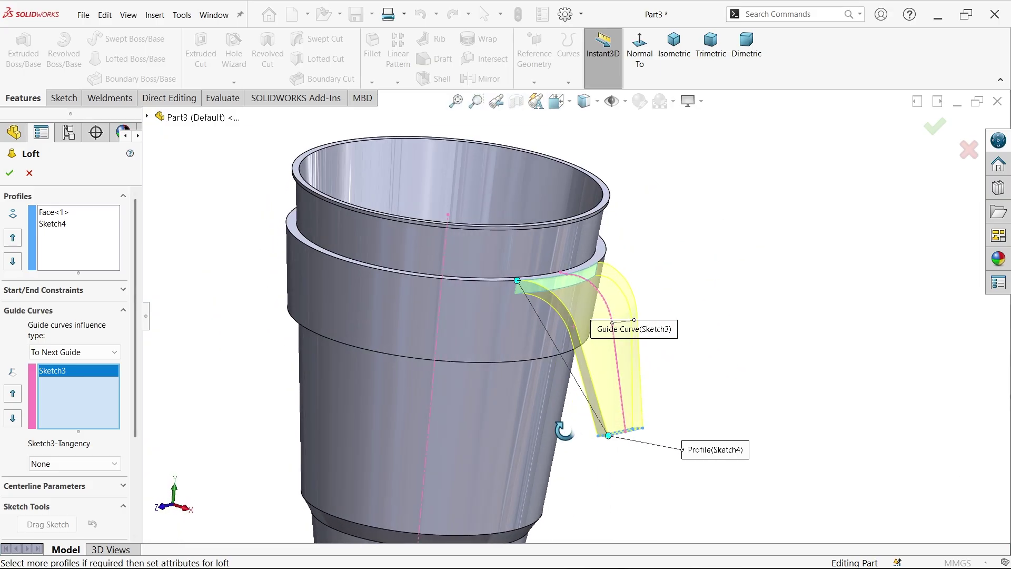
pyautogui.click(10, 173)
pyautogui.scroll(-3, 612, 373)
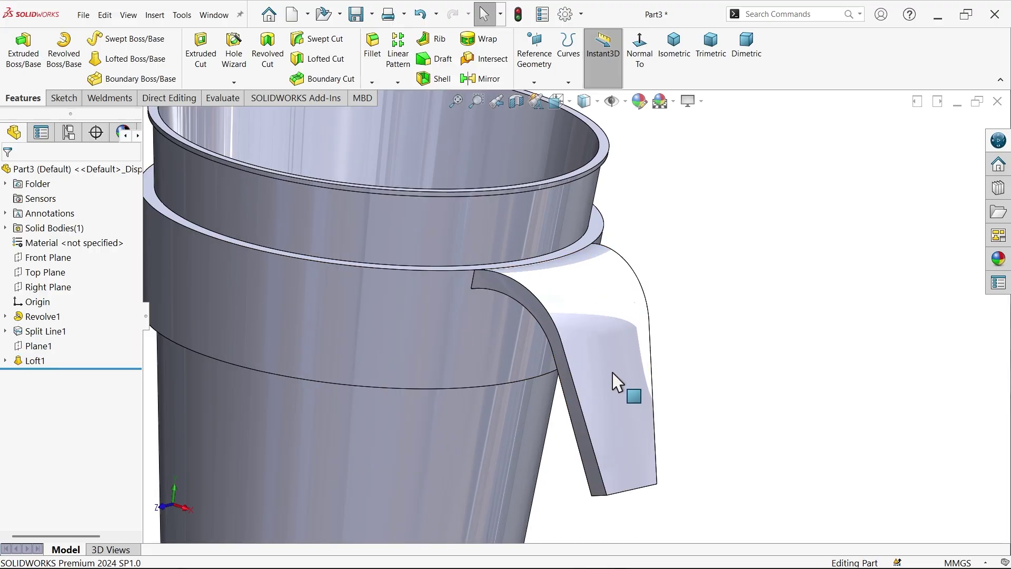
pyautogui.moveTo(612, 373); pyautogui.dragTo(653, 170, button='middle')
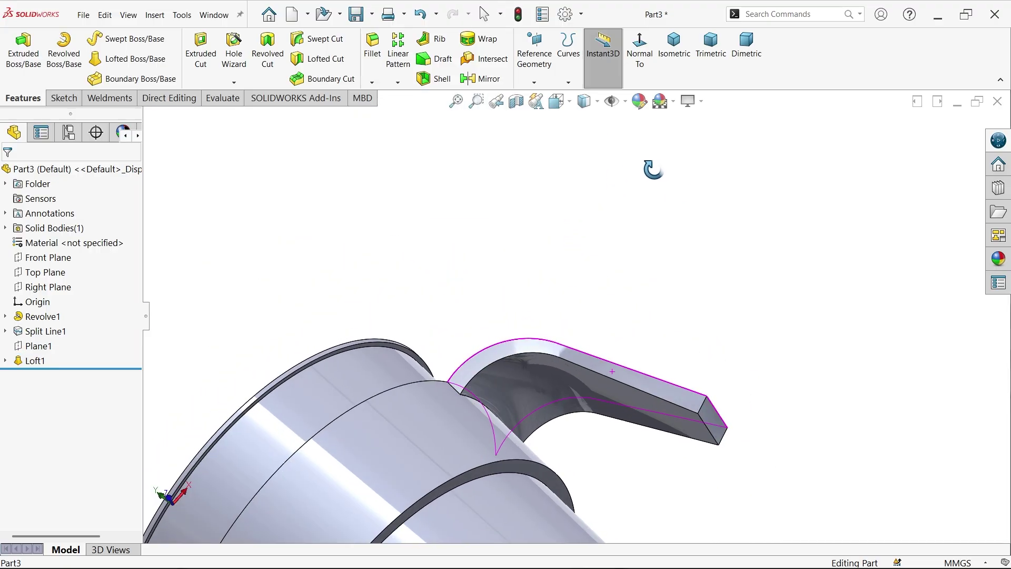
pyautogui.click(711, 46)
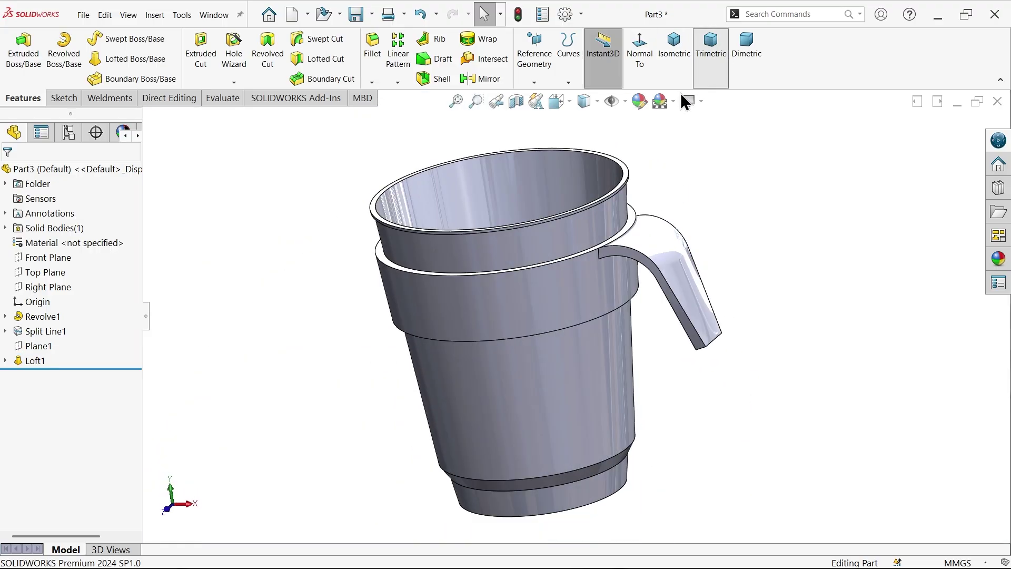
# In the Photos reference drawing, zoom into the R5 base radii and back out.
pyautogui.hotkey('alt', 'Tab')
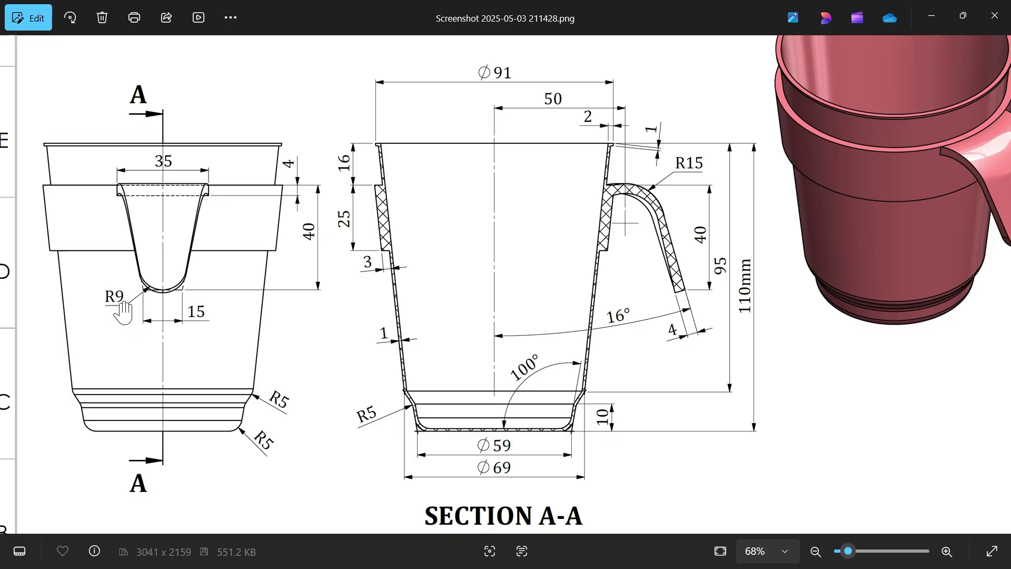
pyautogui.scroll(4, 256, 403)
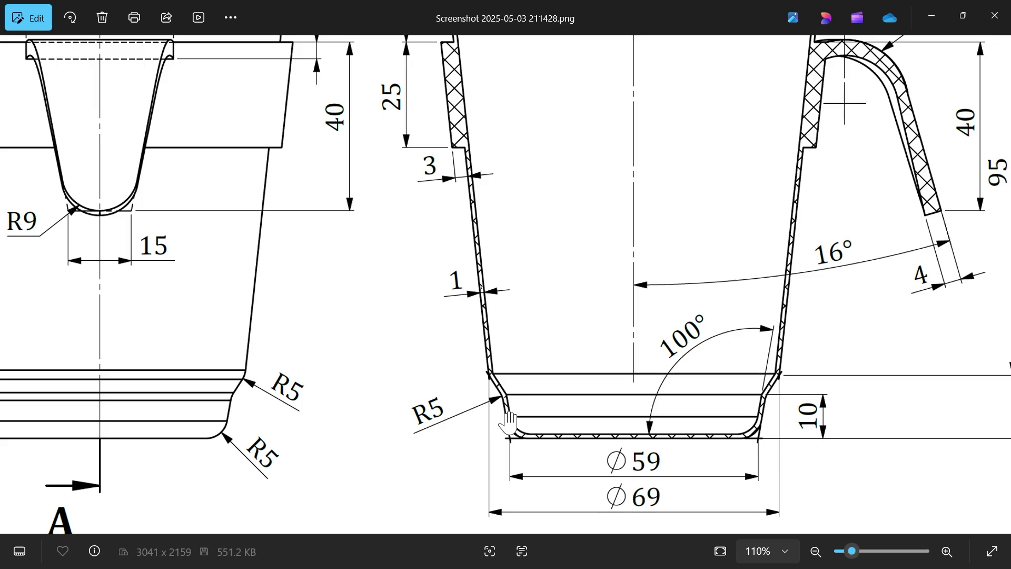
pyautogui.scroll(-4, 501, 367)
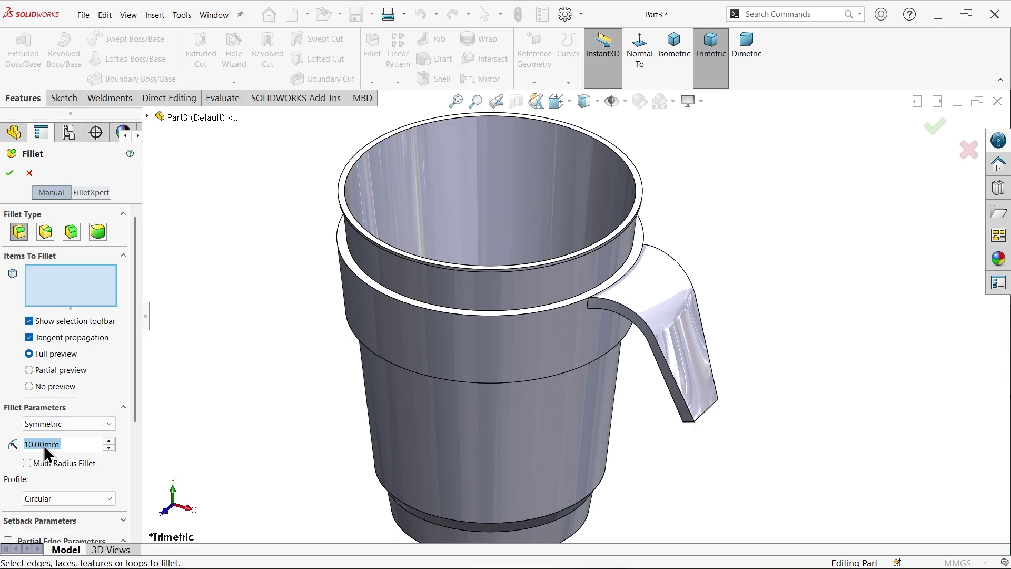
# Round both handle-to-body joint edges with a 9 mm fillet.
pyautogui.write('9')
pyautogui.scroll(-5, 677, 425)
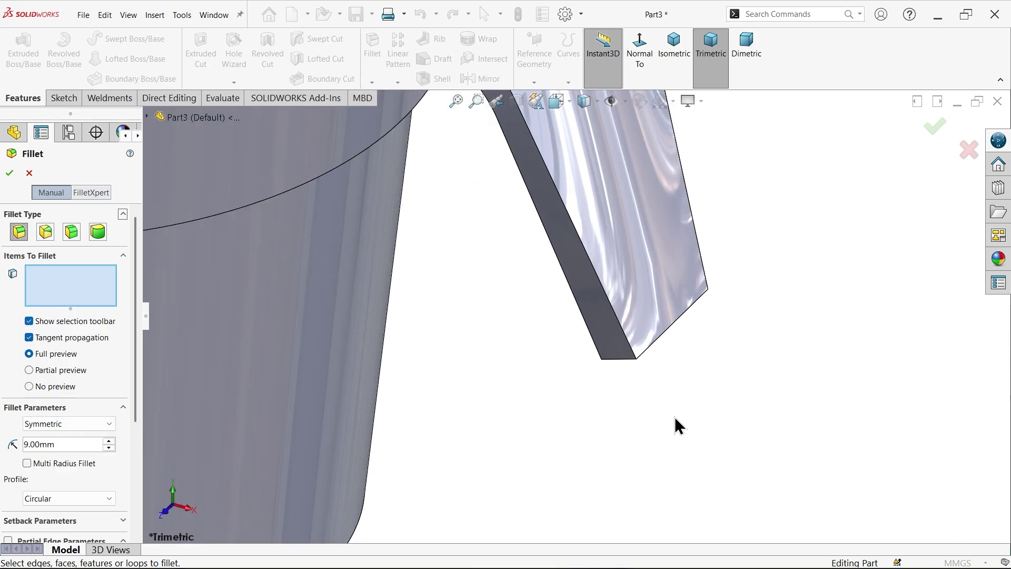
pyautogui.click(619, 359)
pyautogui.moveTo(639, 362); pyautogui.dragTo(600, 303, button='middle')
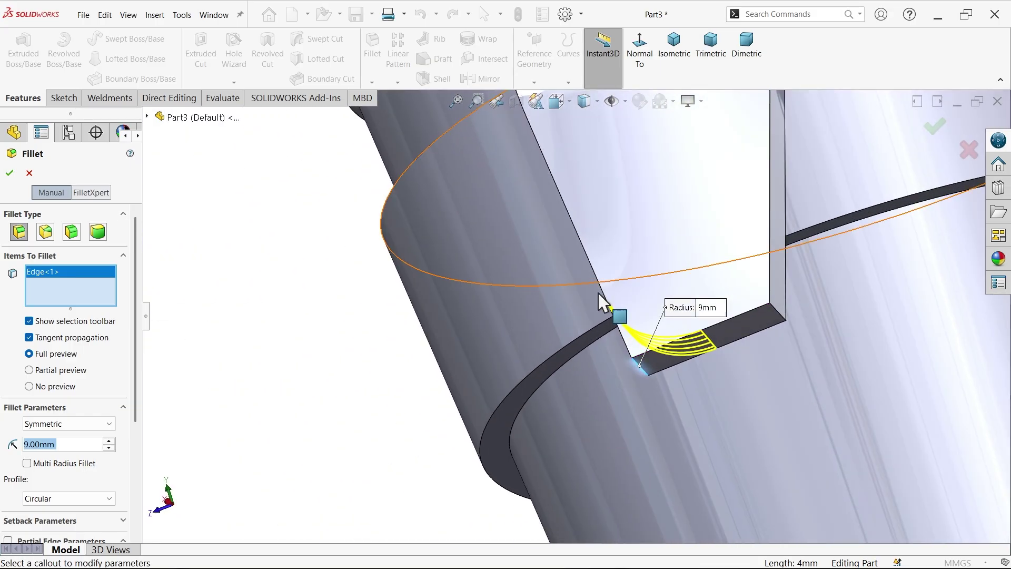
pyautogui.click(779, 314)
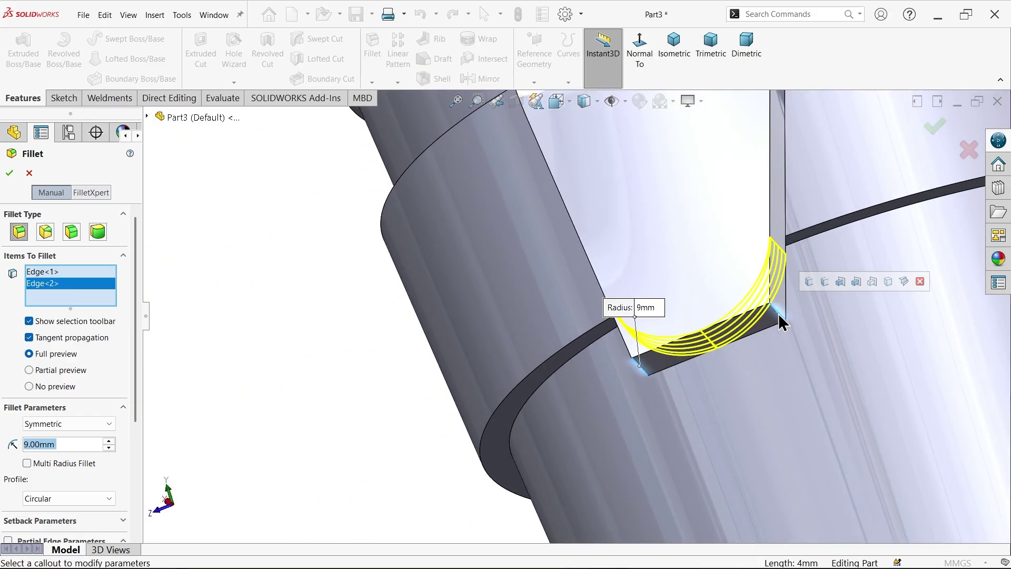
pyautogui.click(10, 173)
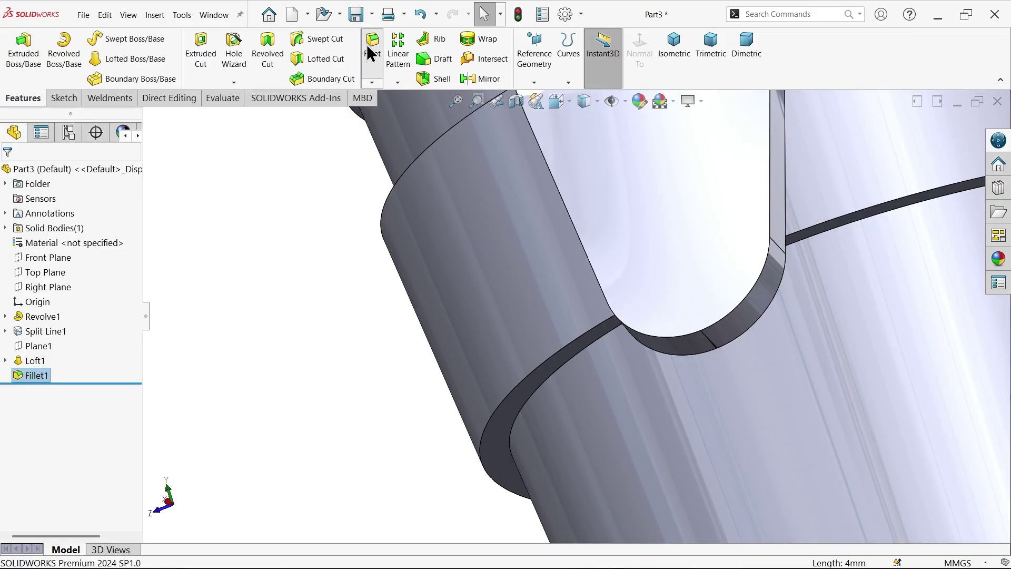
# Start a 5 mm fillet and select three circular edges around the mug's base.
pyautogui.click(370, 45)
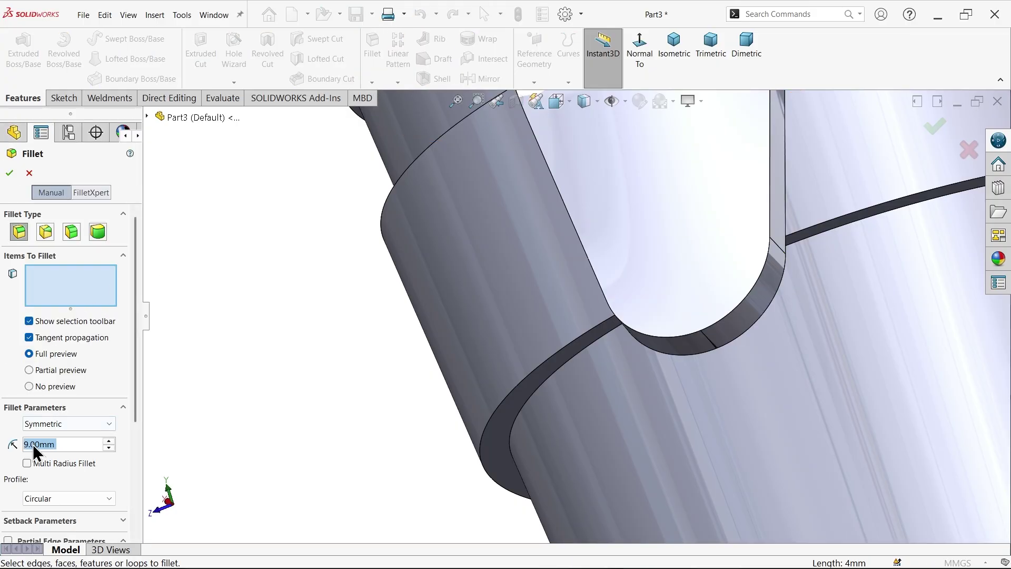
pyautogui.write('5')
pyautogui.press('Return')
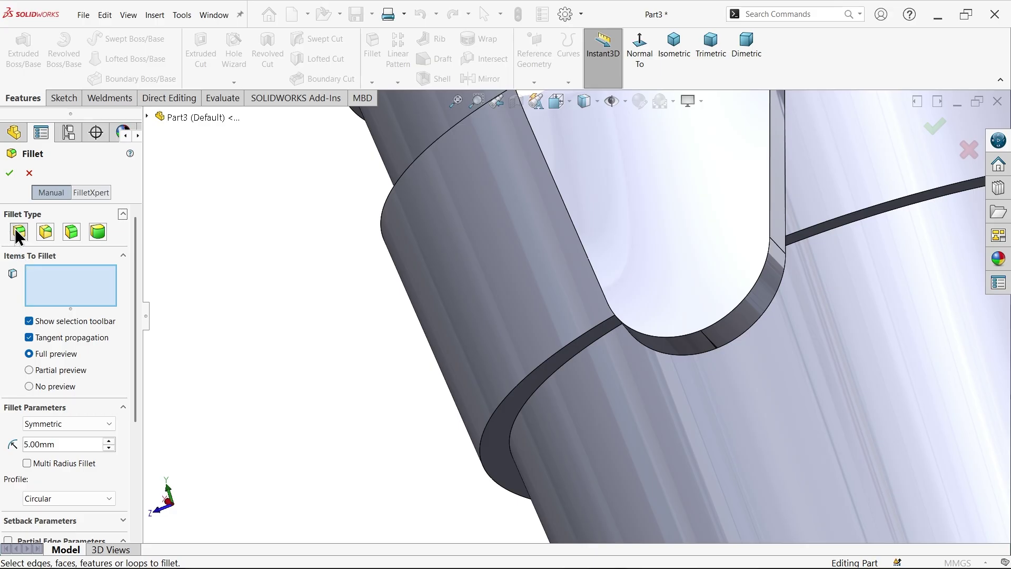
pyautogui.scroll(5, 523, 361)
pyautogui.scroll(-6, 667, 486)
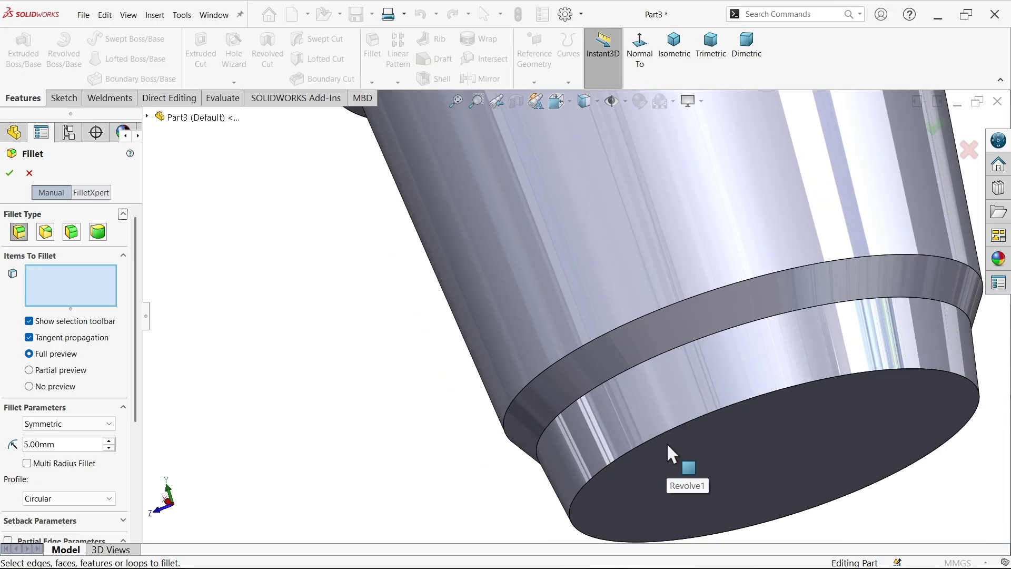
pyautogui.click(672, 427)
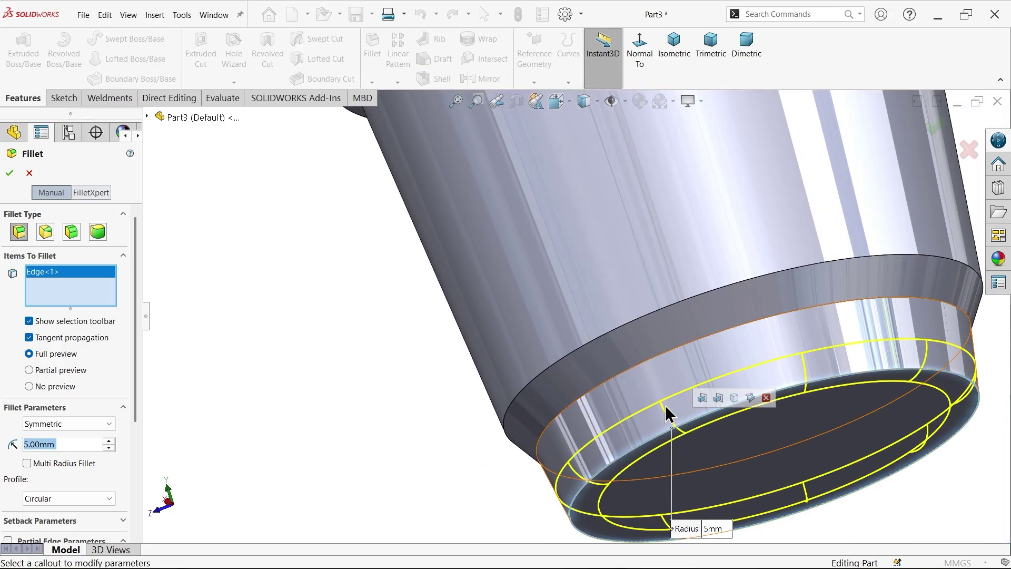
pyautogui.click(642, 364)
pyautogui.click(621, 331)
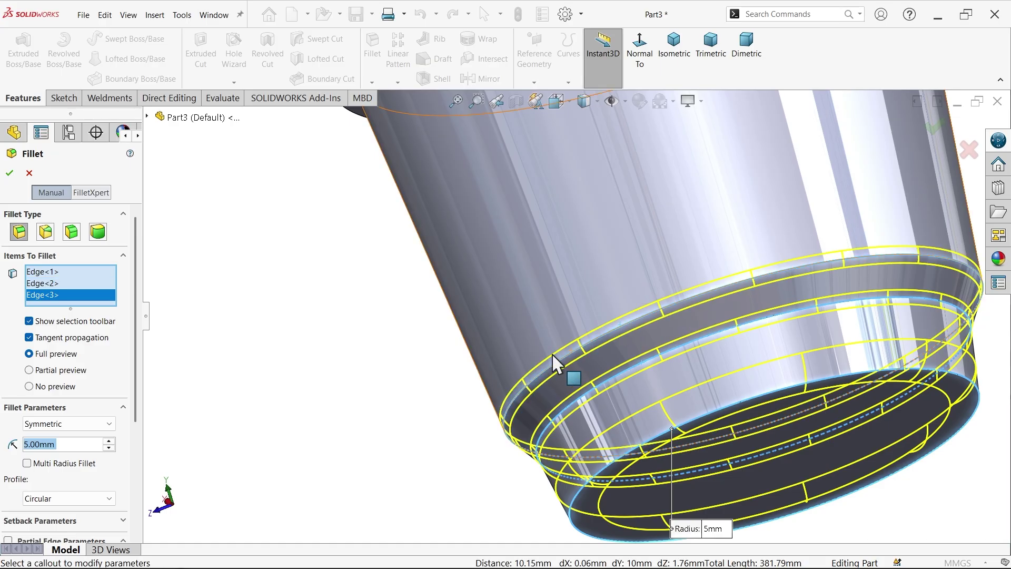
# Add the inner rim edge at the open end as the fourth edge and accept the 5 mm fillet.
pyautogui.scroll(5, 553, 355)
pyautogui.moveTo(602, 266); pyautogui.dragTo(658, 431, button='middle')
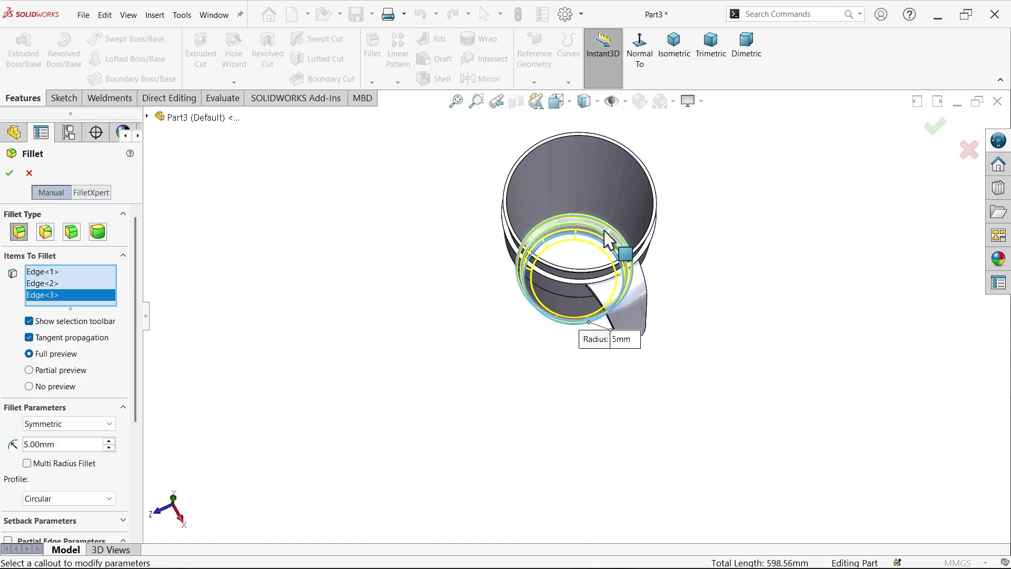
pyautogui.scroll(-5, 606, 240)
pyautogui.moveTo(546, 289); pyautogui.dragTo(497, 325, button='middle')
pyautogui.click(518, 374)
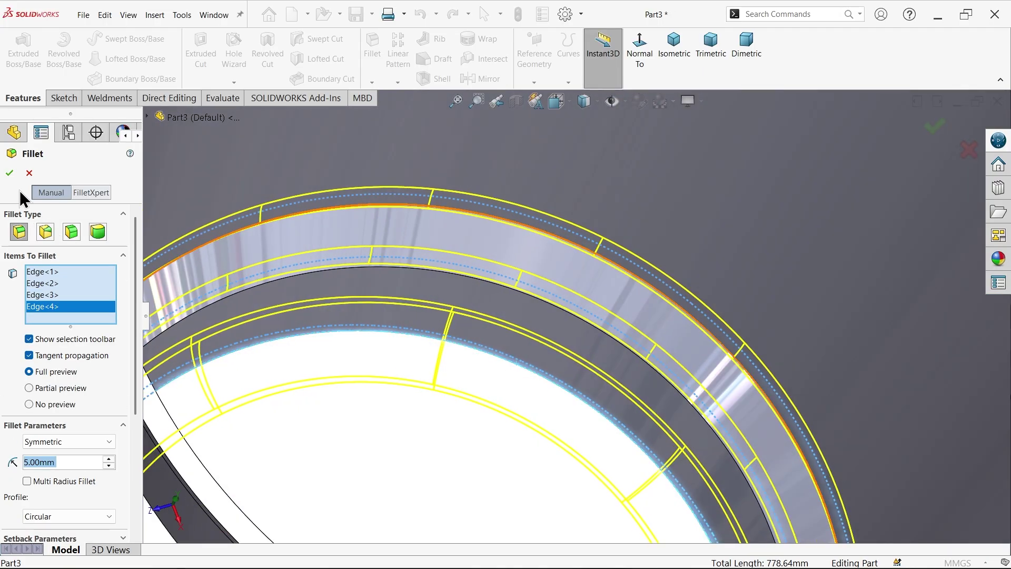
pyautogui.click(10, 172)
pyautogui.scroll(5, 529, 358)
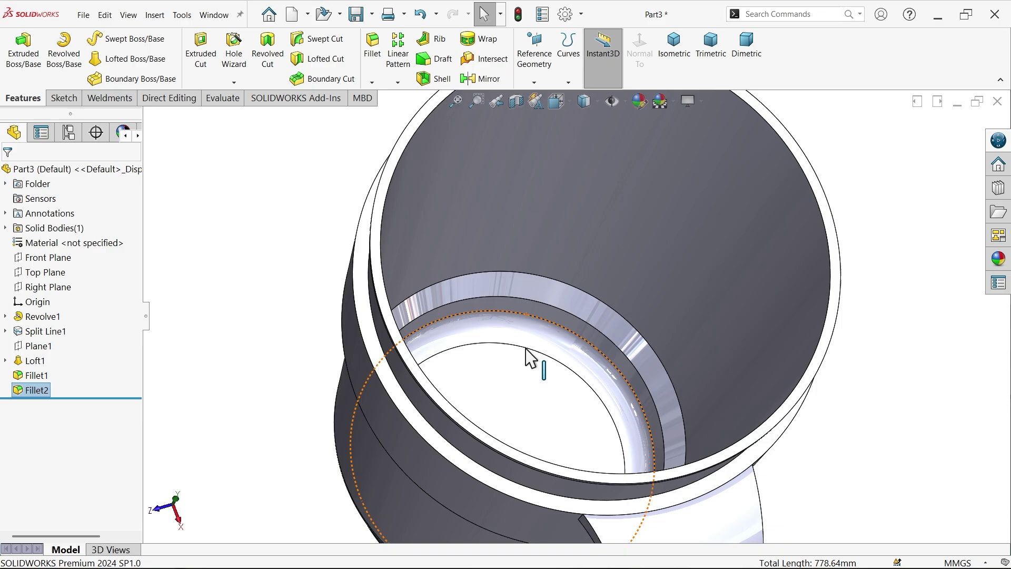
pyautogui.moveTo(529, 358); pyautogui.dragTo(510, 270, button='middle')
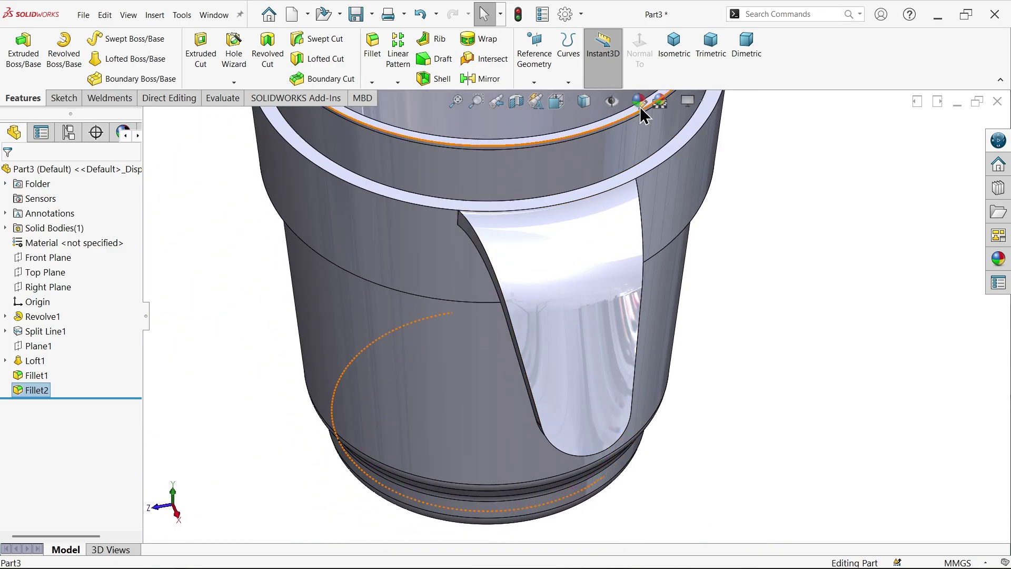
# Switch to the isometric view and open Edit Material for the part's material entry.
pyautogui.click(670, 52)
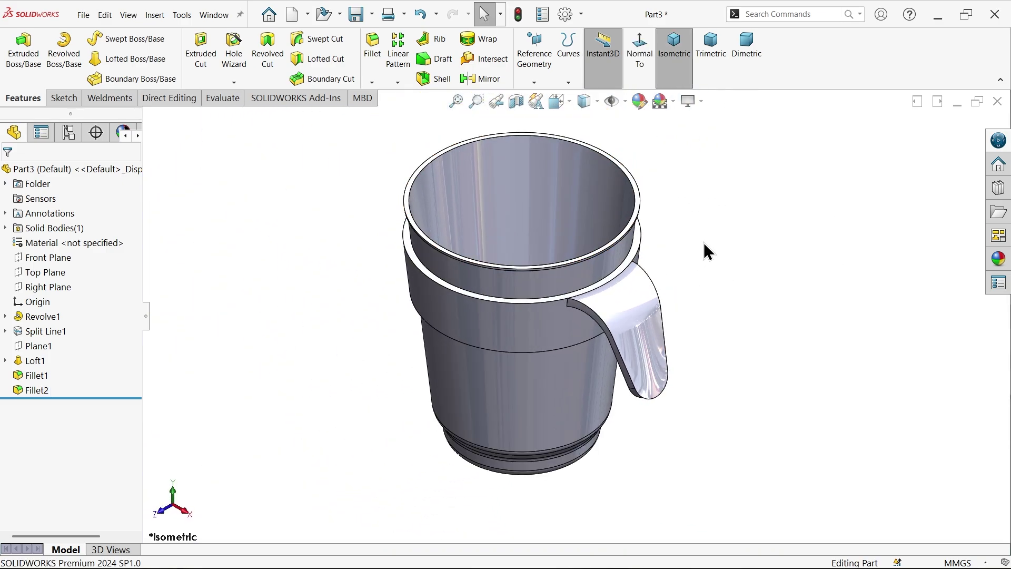
pyautogui.rightClick(94, 235)
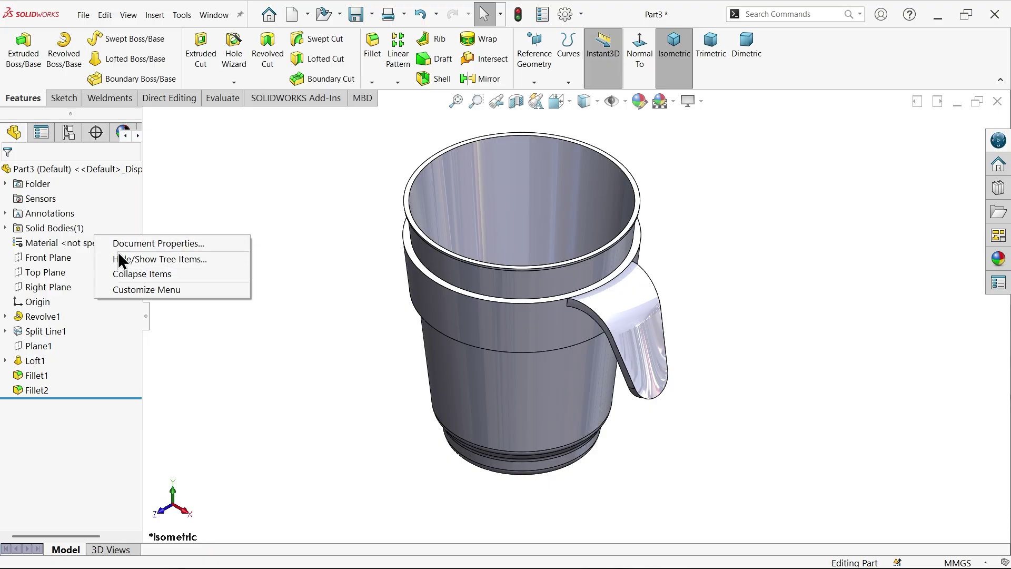
pyautogui.click(113, 246)
pyautogui.rightClick(97, 246)
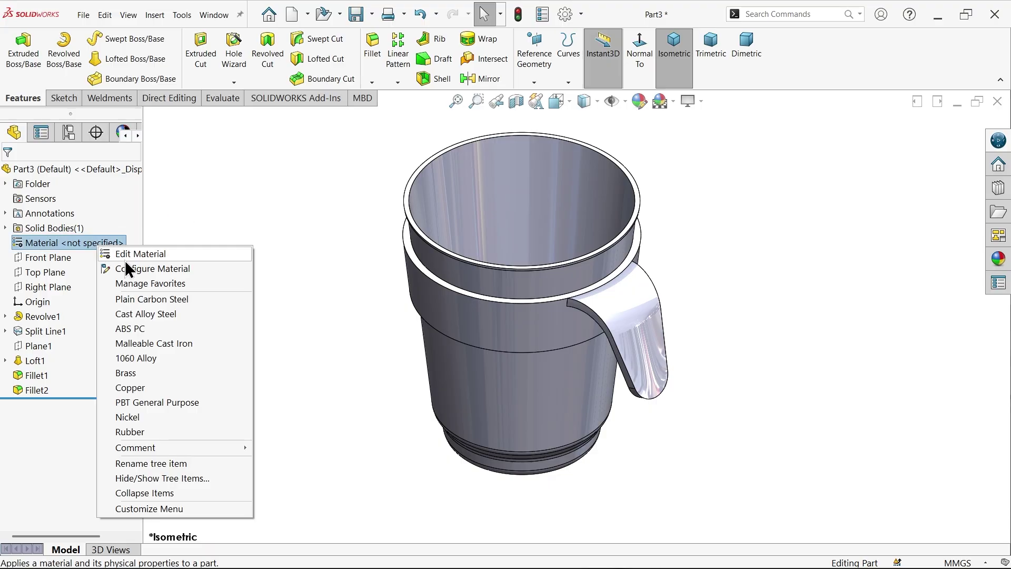
pyautogui.click(158, 256)
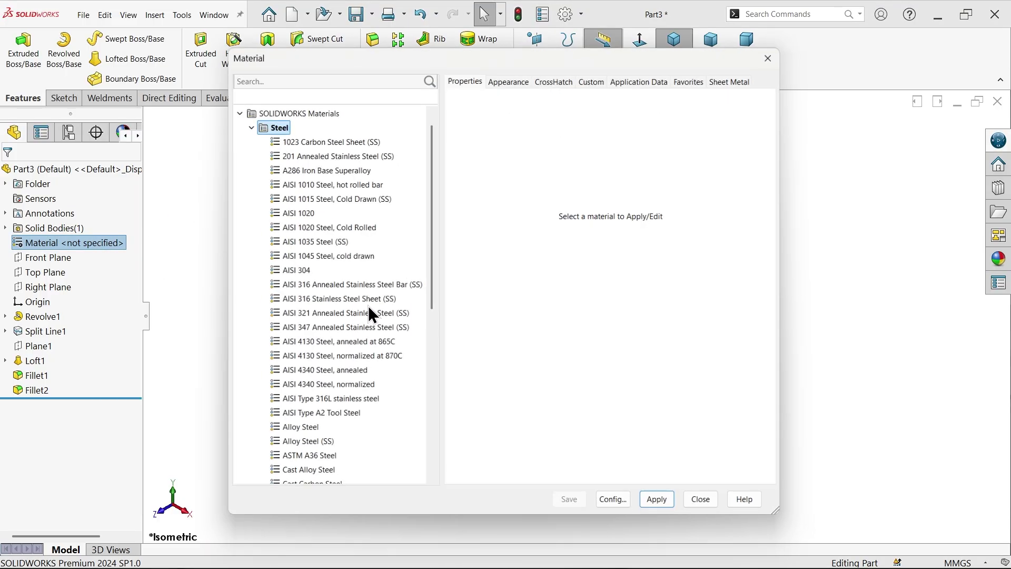
# Apply PE High Density from the Plastics category to the mug and close the material window.
pyautogui.scroll(-3, 343, 343)
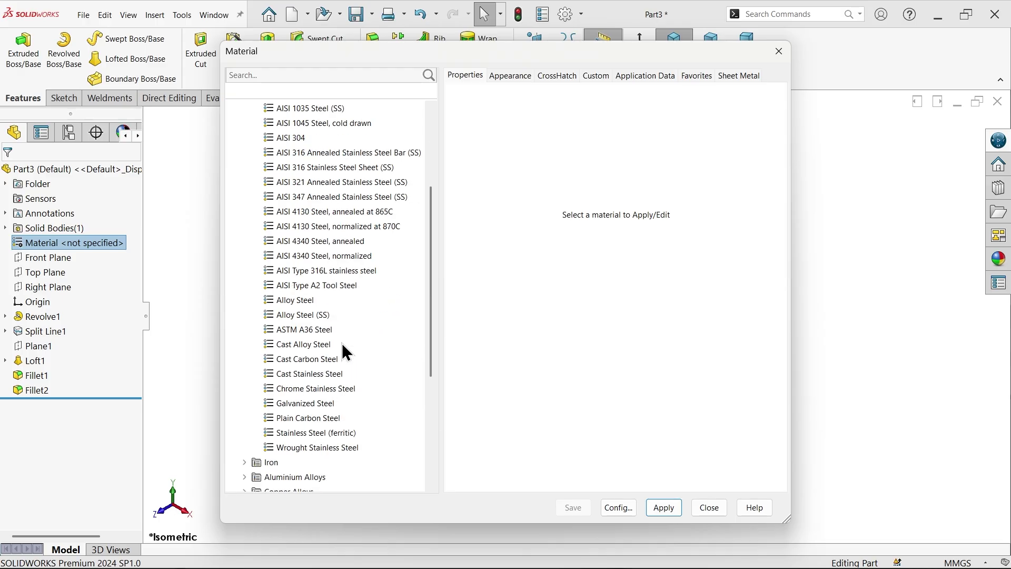
pyautogui.scroll(5, 316, 342)
pyautogui.click(245, 136)
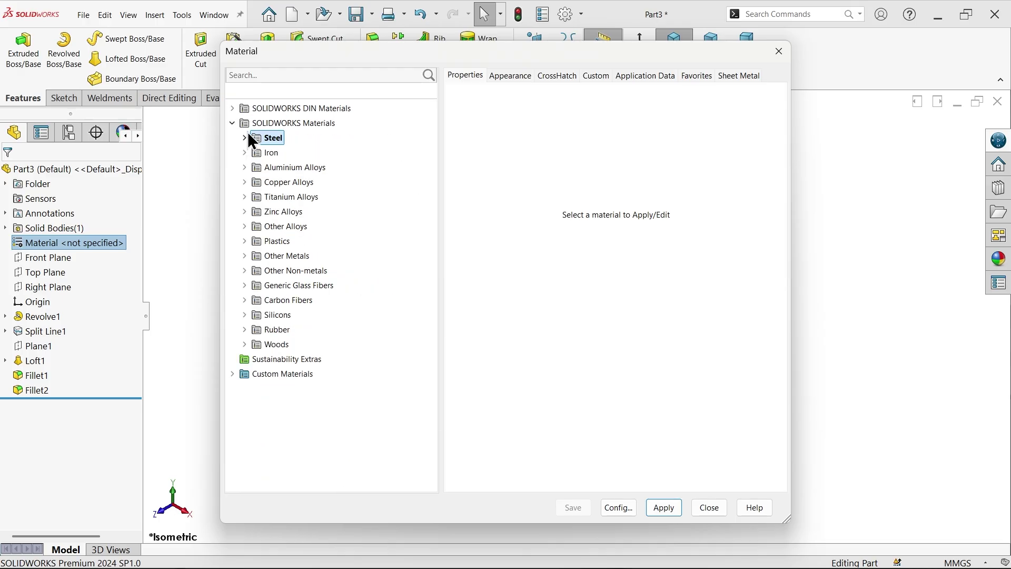
pyautogui.doubleClick(251, 240)
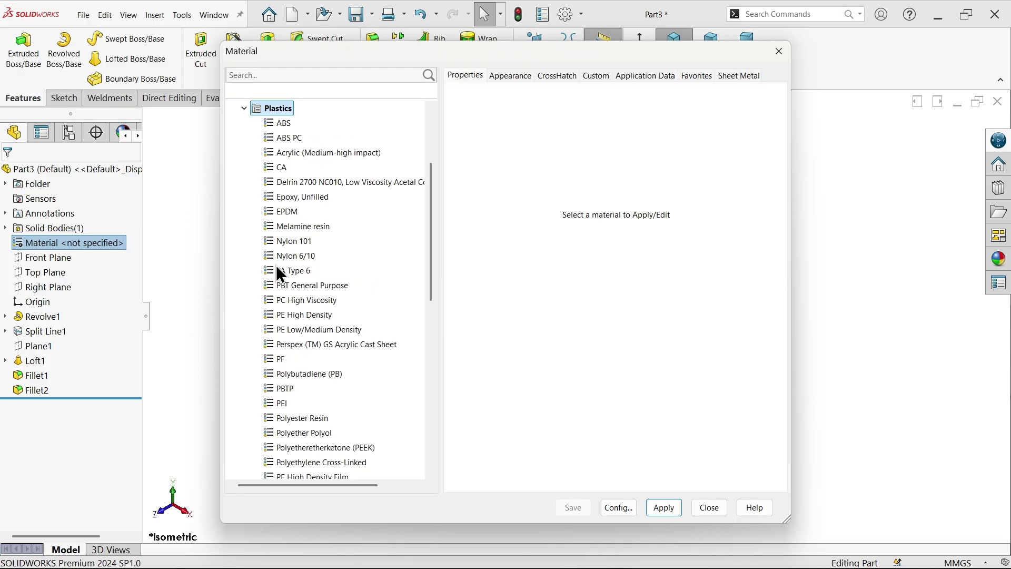
pyautogui.scroll(-1, 303, 330)
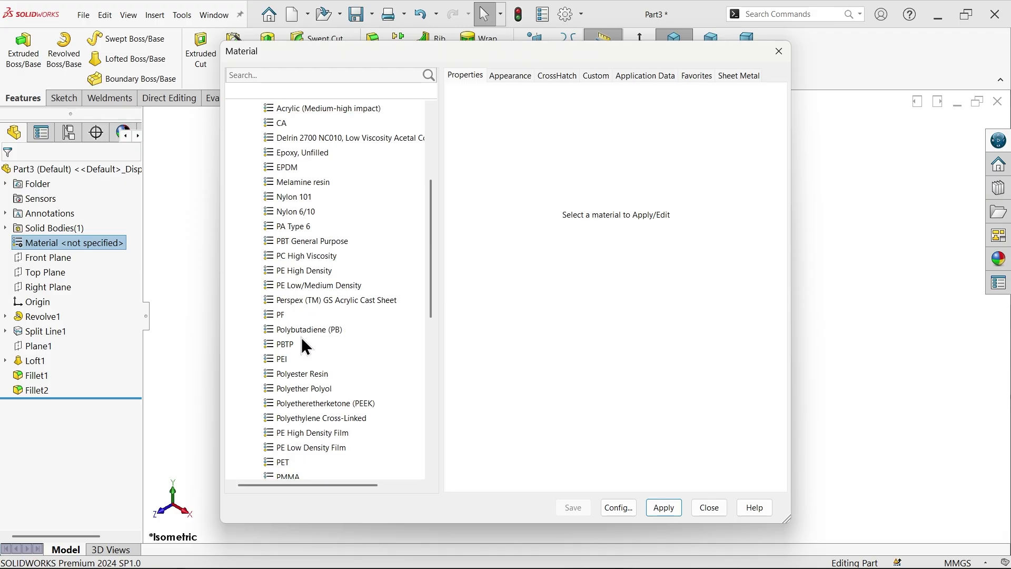
pyautogui.click(295, 273)
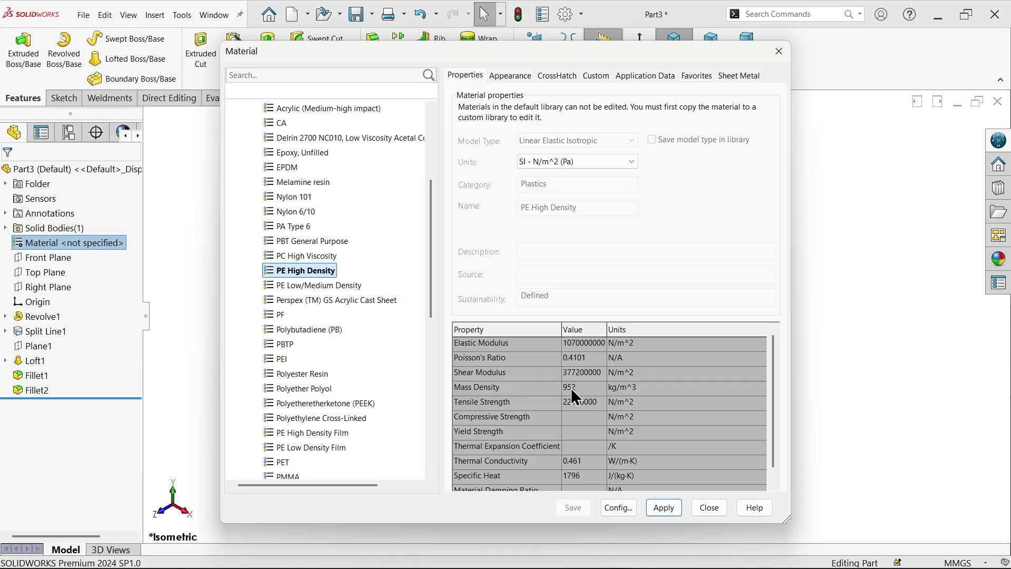
pyautogui.click(338, 290)
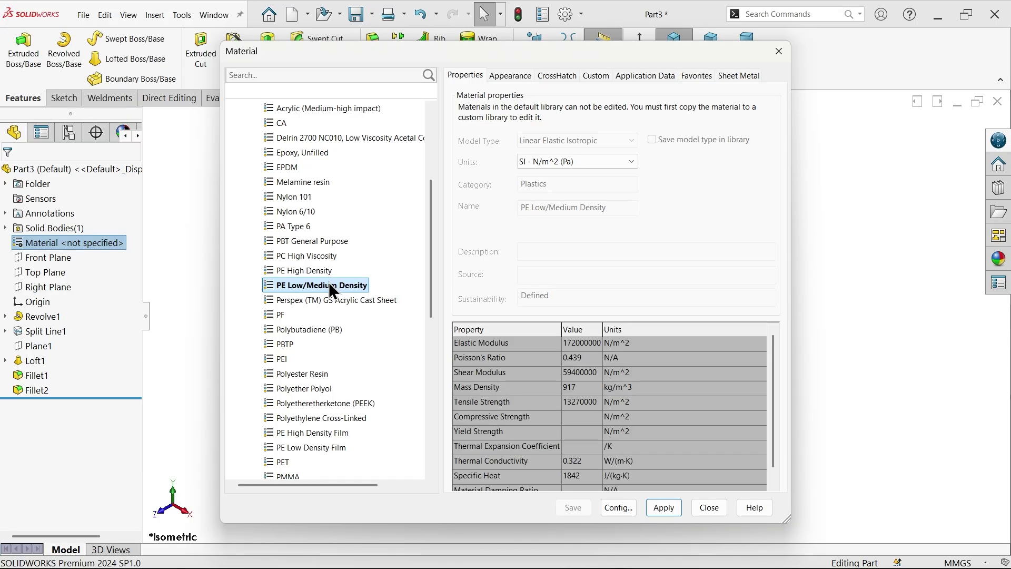
pyautogui.click(323, 273)
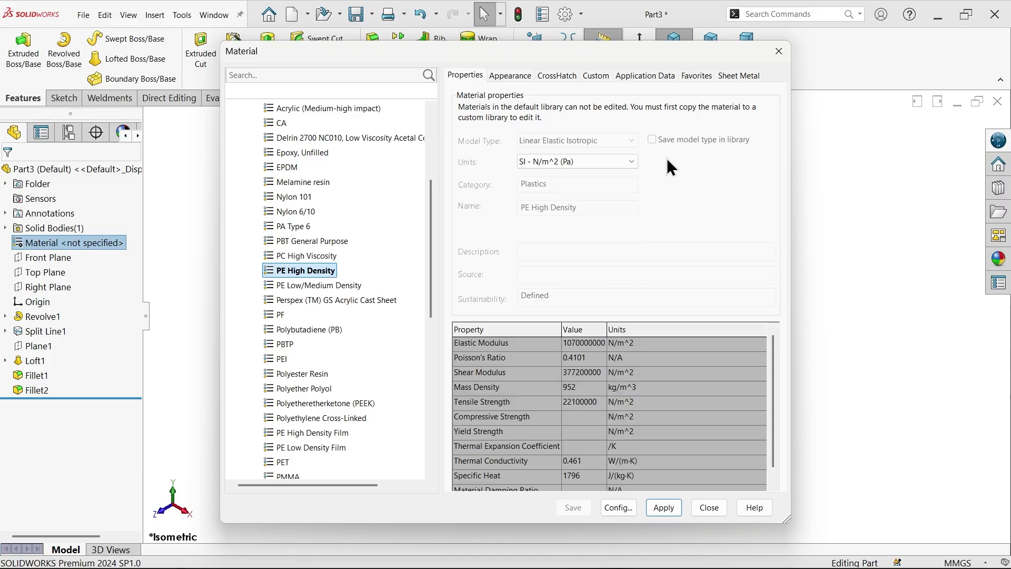
pyautogui.moveTo(706, 60); pyautogui.dragTo(370, 48)
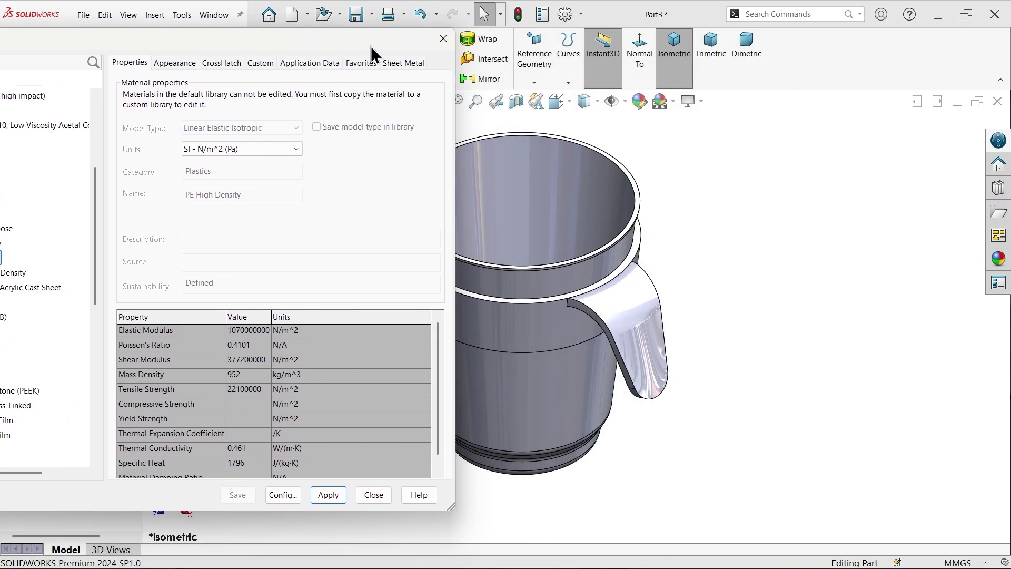
pyautogui.click(334, 496)
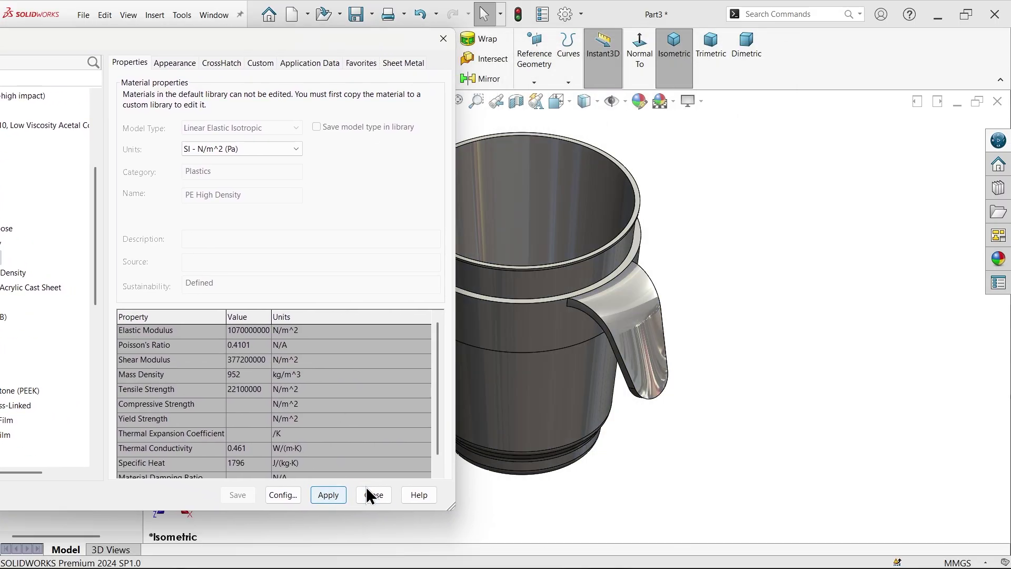
pyautogui.click(373, 495)
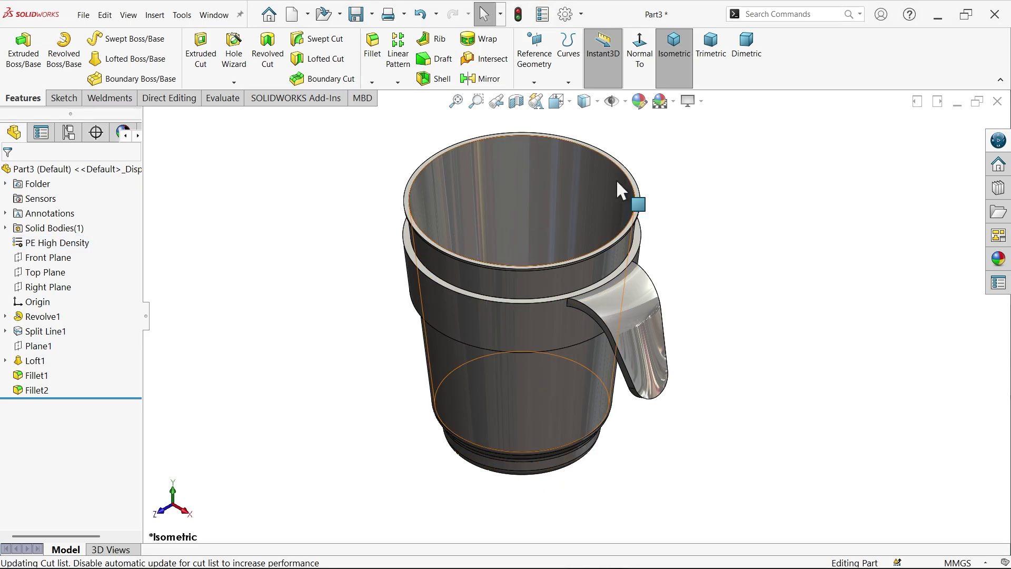
# Give the whole mug a pink-red colour from the appearance palette and collapse the Appearances pane.
pyautogui.click(638, 101)
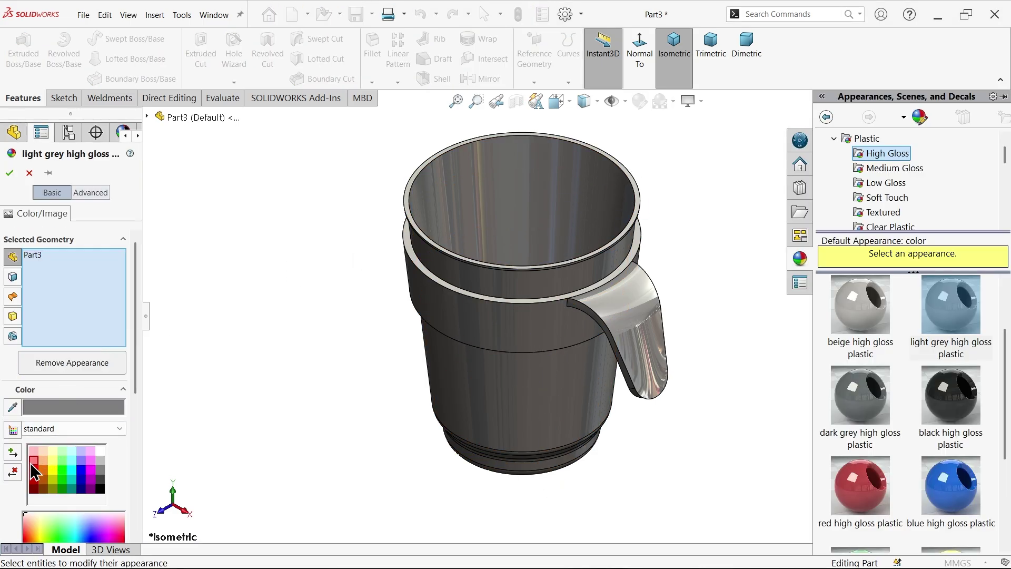
pyautogui.click(32, 464)
pyautogui.click(10, 174)
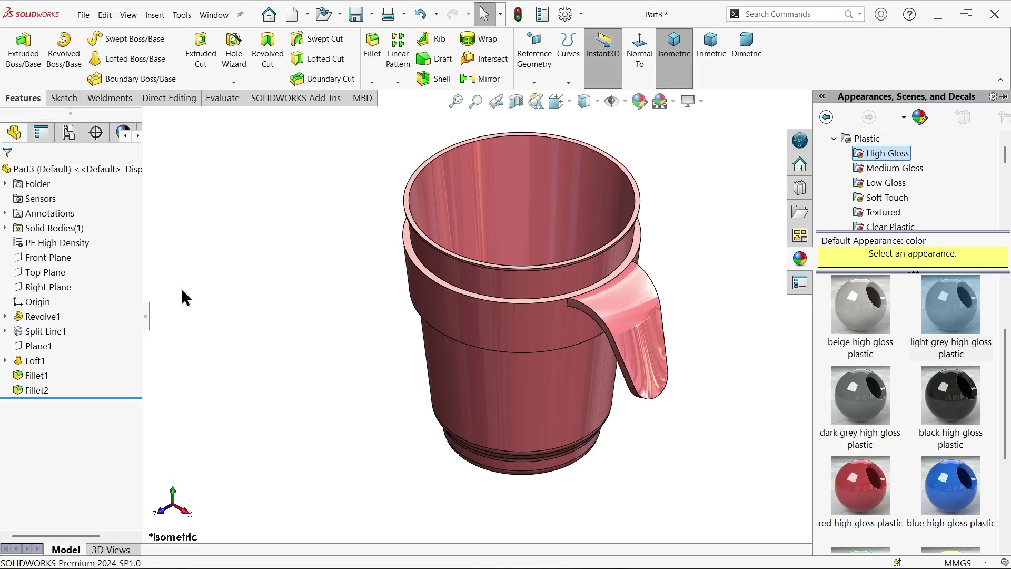
pyautogui.click(310, 346)
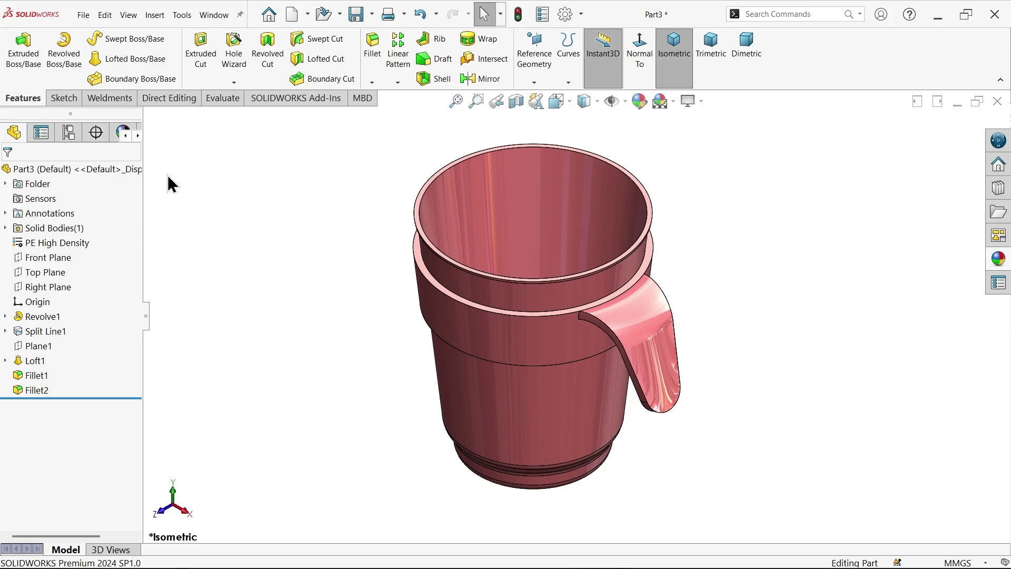
pyautogui.click(51, 262)
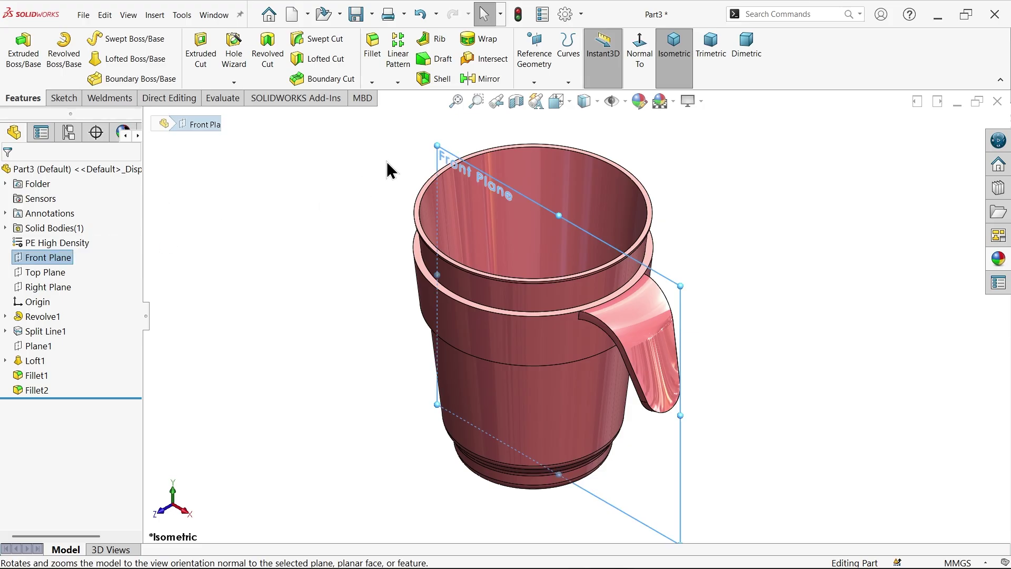
pyautogui.click(516, 101)
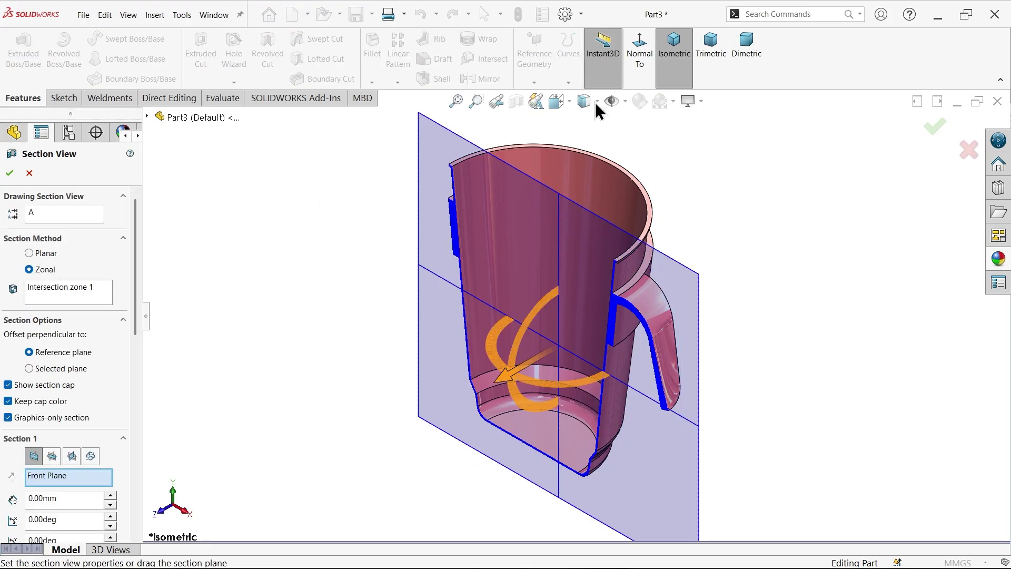
pyautogui.click(639, 60)
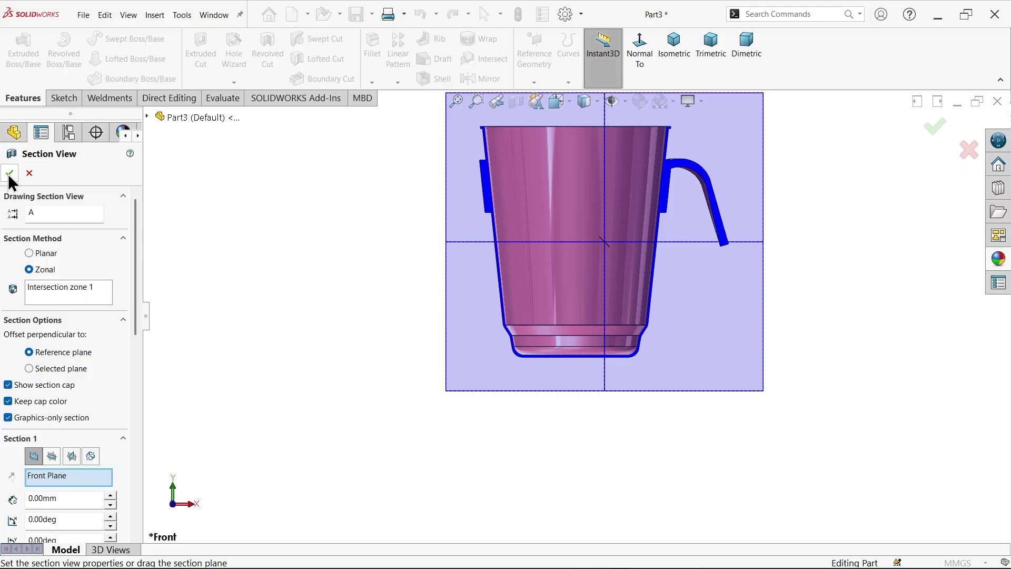
pyautogui.click(10, 173)
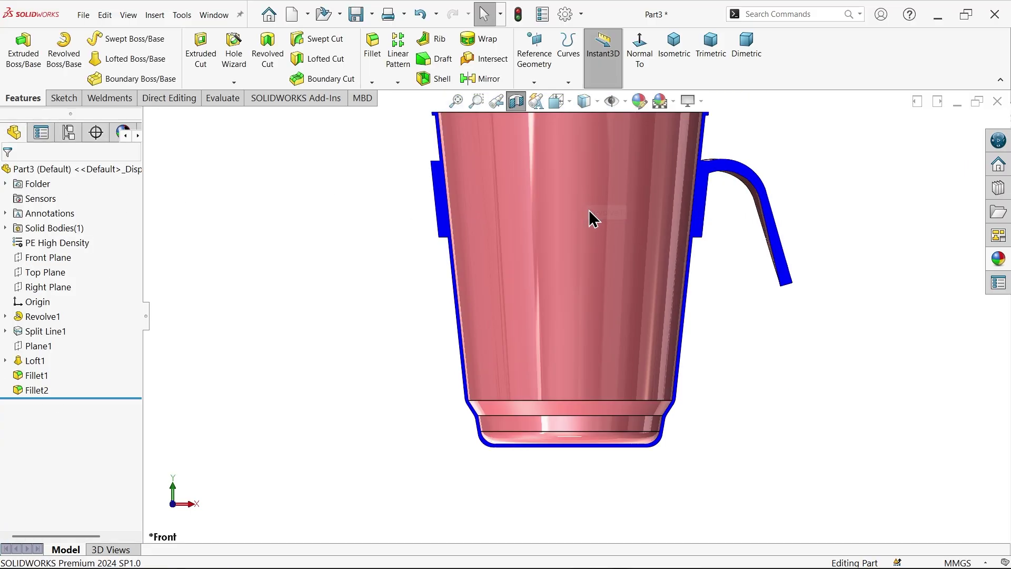
pyautogui.scroll(-3, 624, 155)
pyautogui.scroll(2, 583, 295)
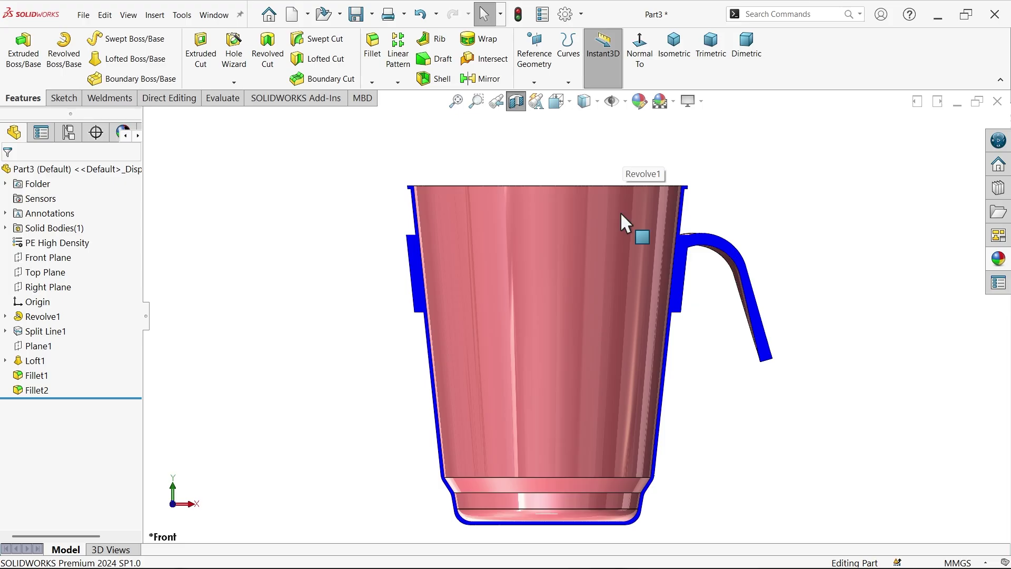
pyautogui.click(675, 52)
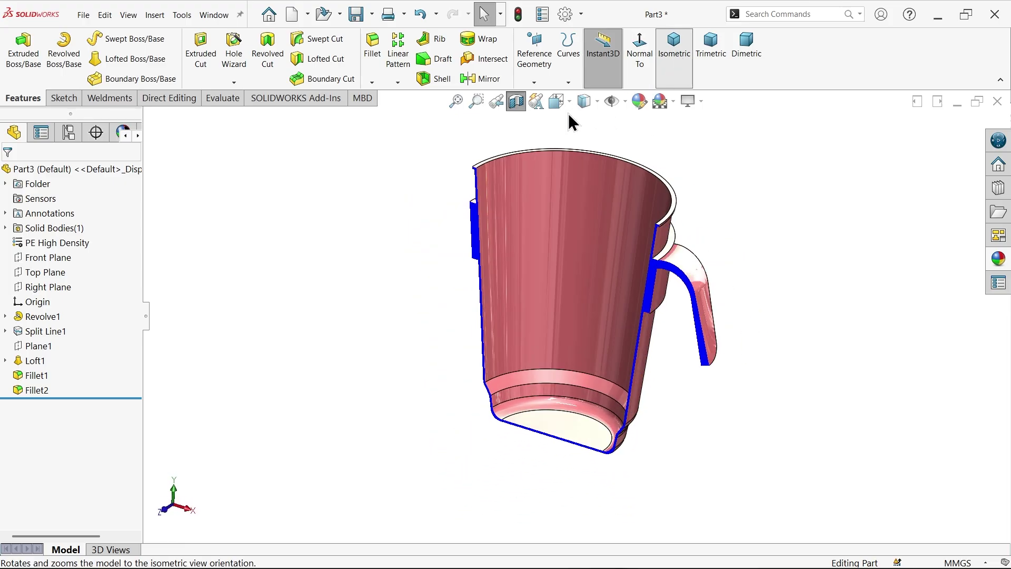
pyautogui.click(517, 100)
pyautogui.scroll(-2, 634, 263)
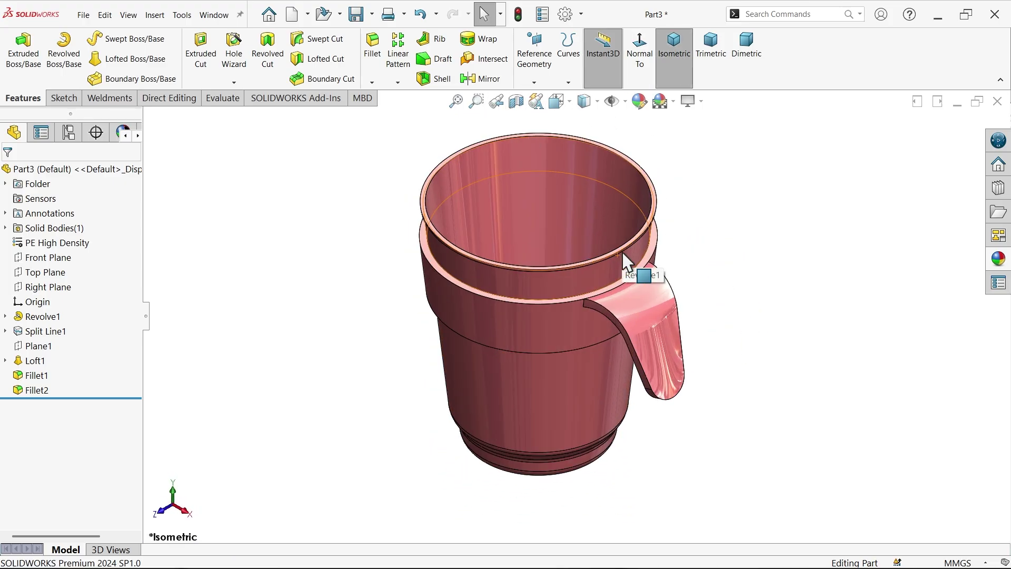